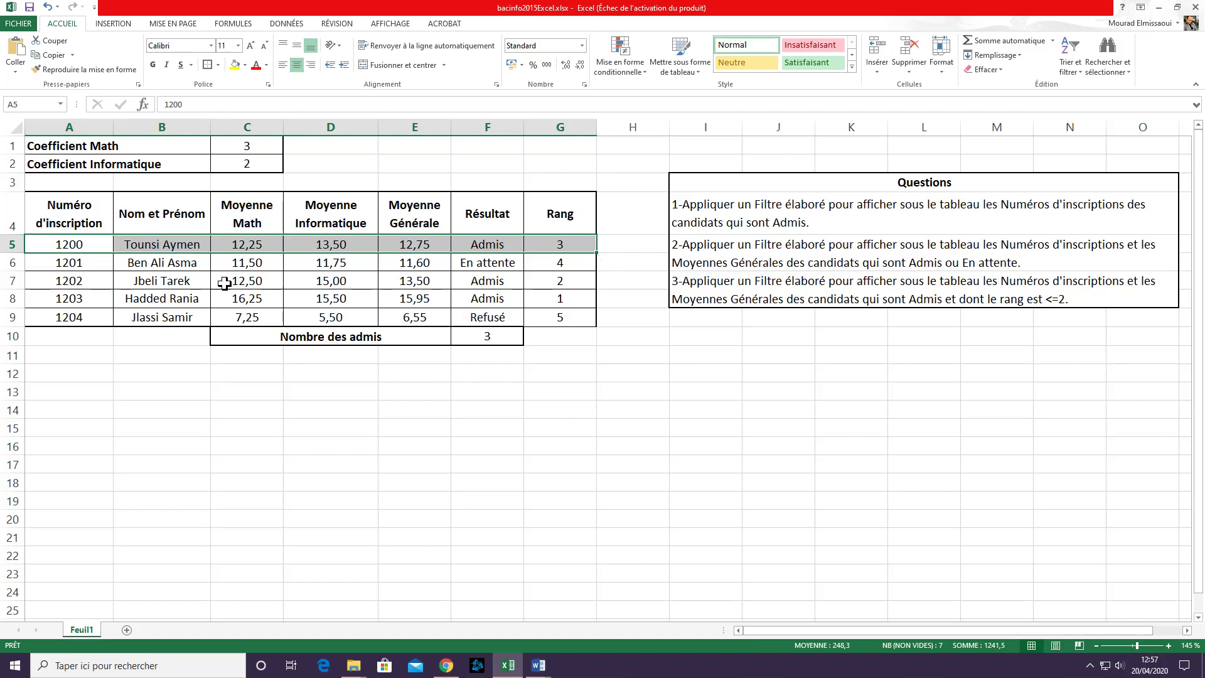
click(73, 218)
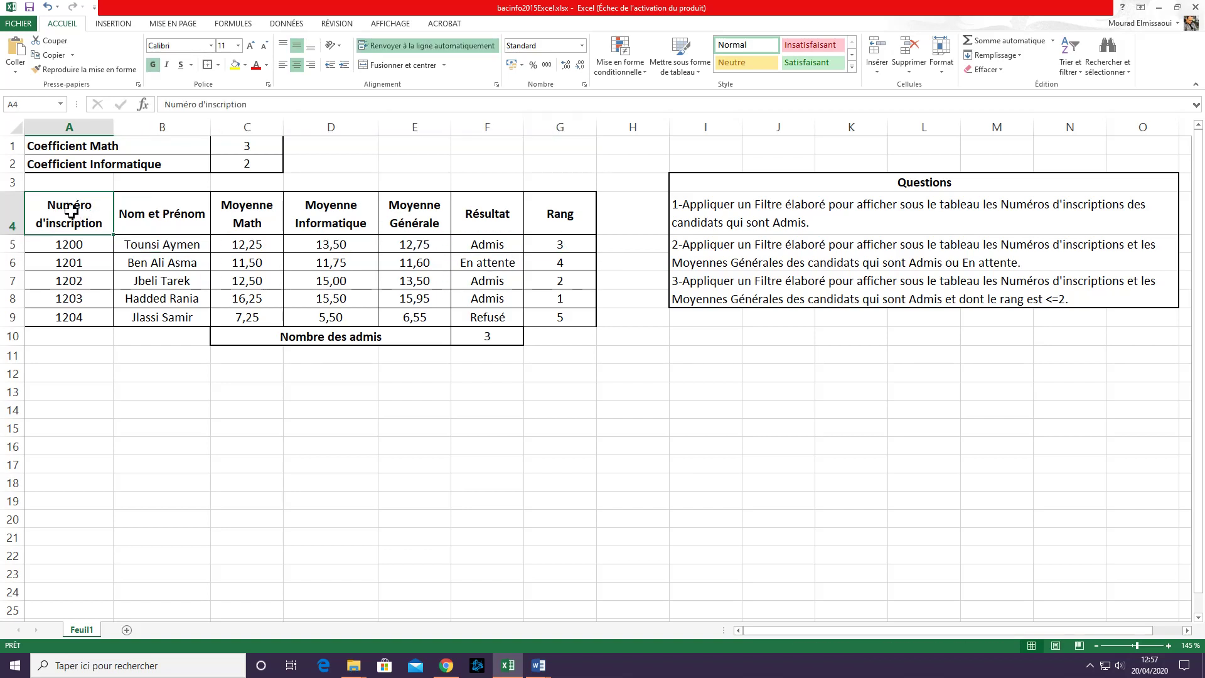
click(555, 322)
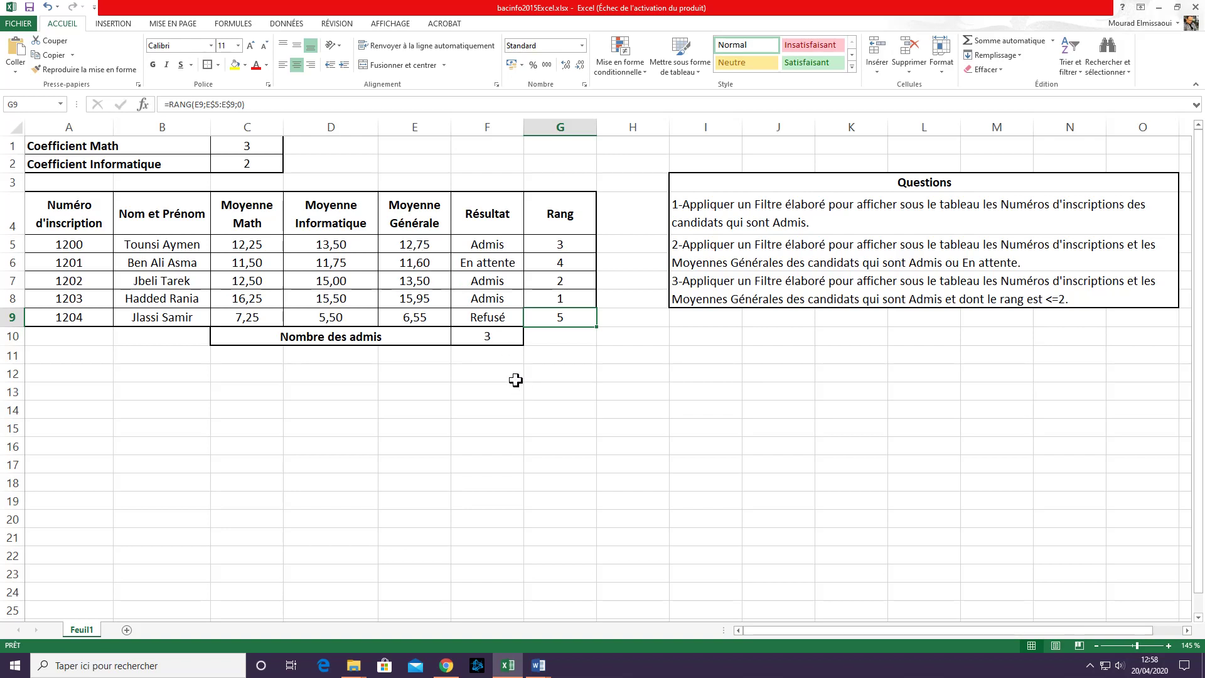
click(287, 24)
click(379, 69)
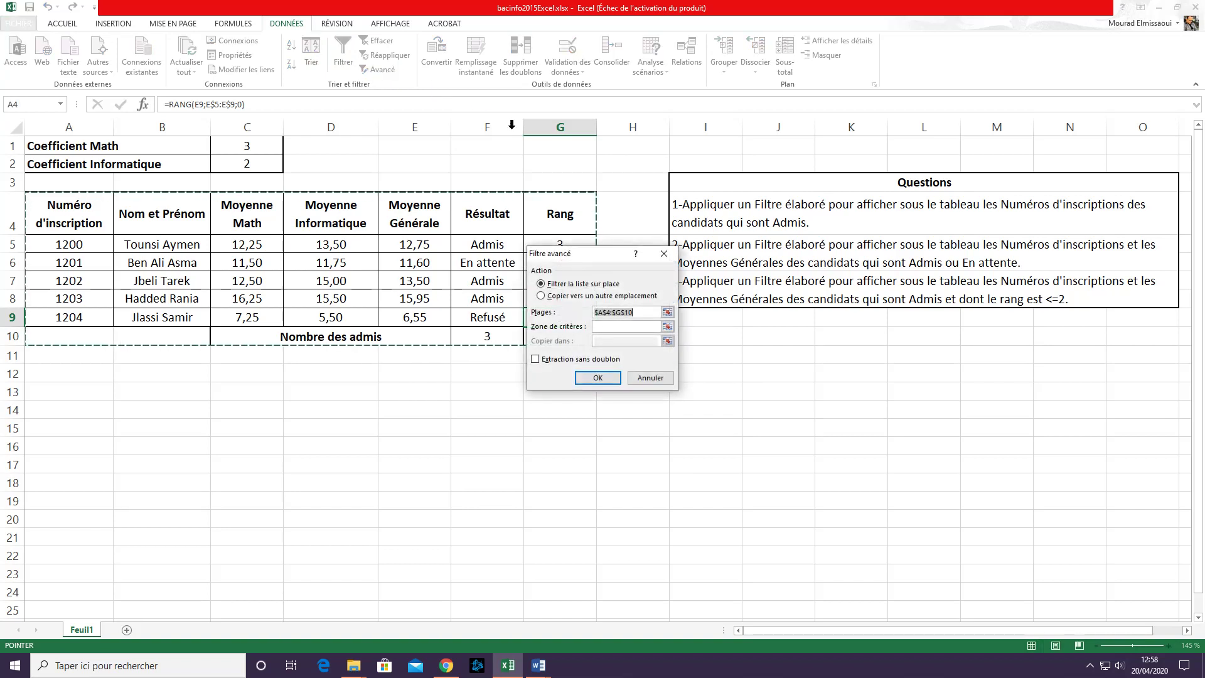
drag(578, 255, 599, 327)
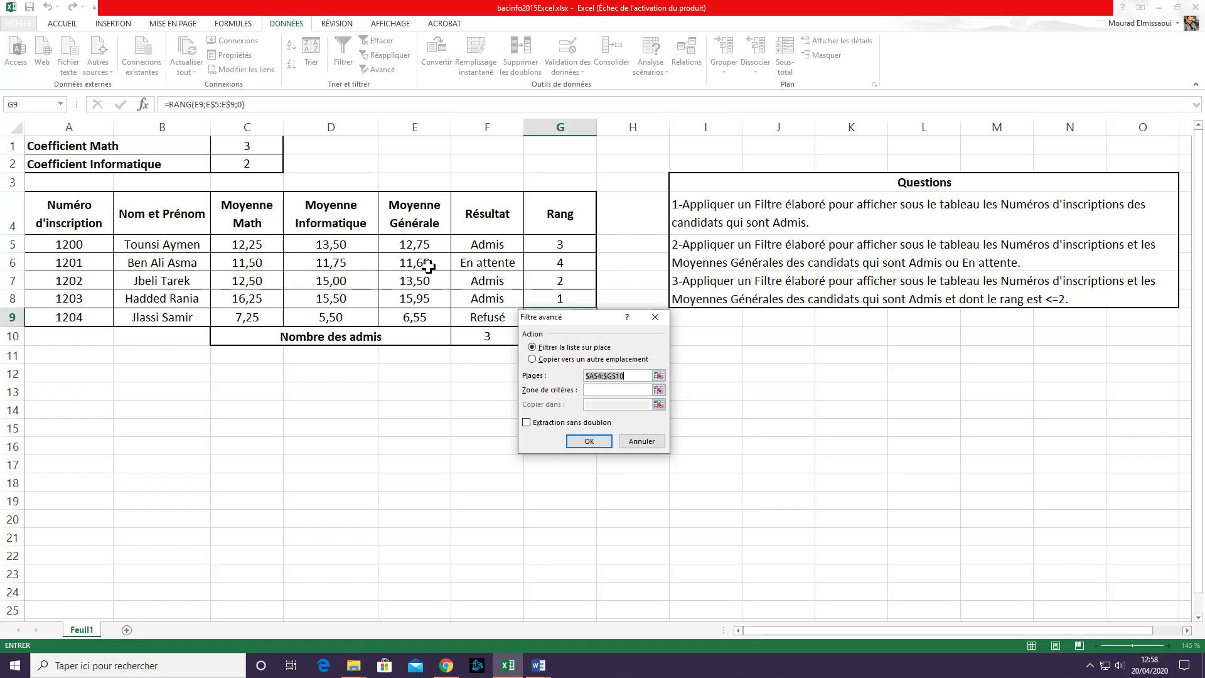
click(603, 380)
click(641, 442)
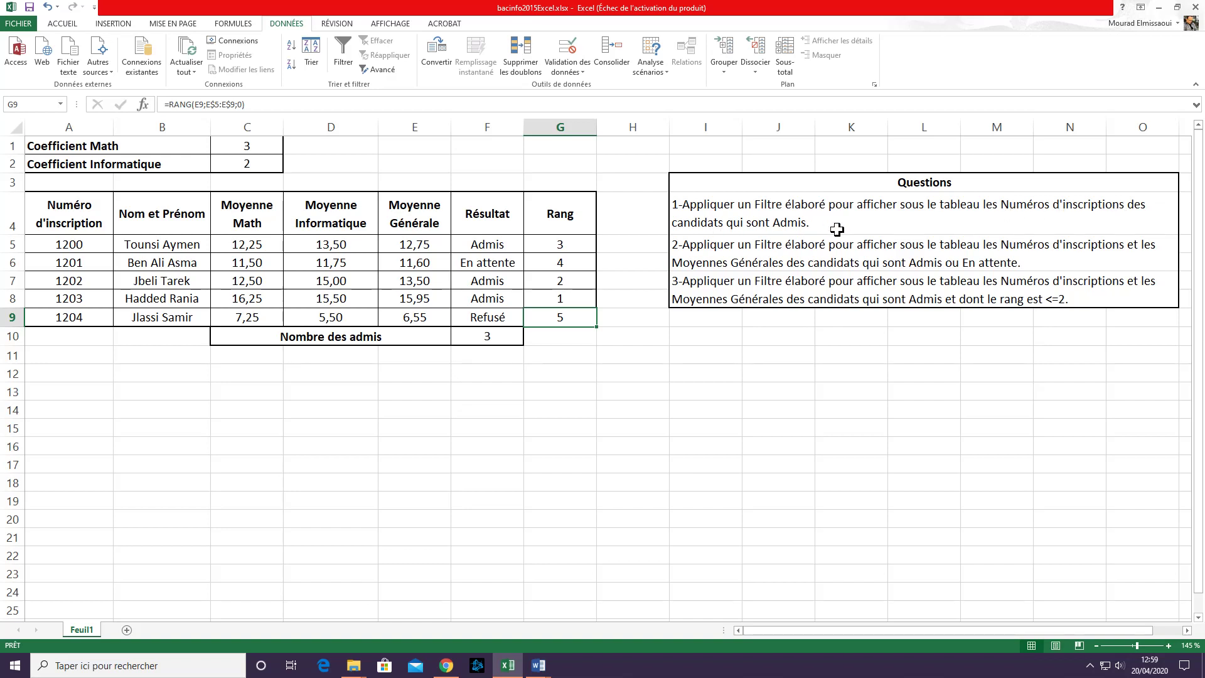
In question 1, underline "les Numéros d'inscriptions" and make "Admis." bold.
click(970, 219)
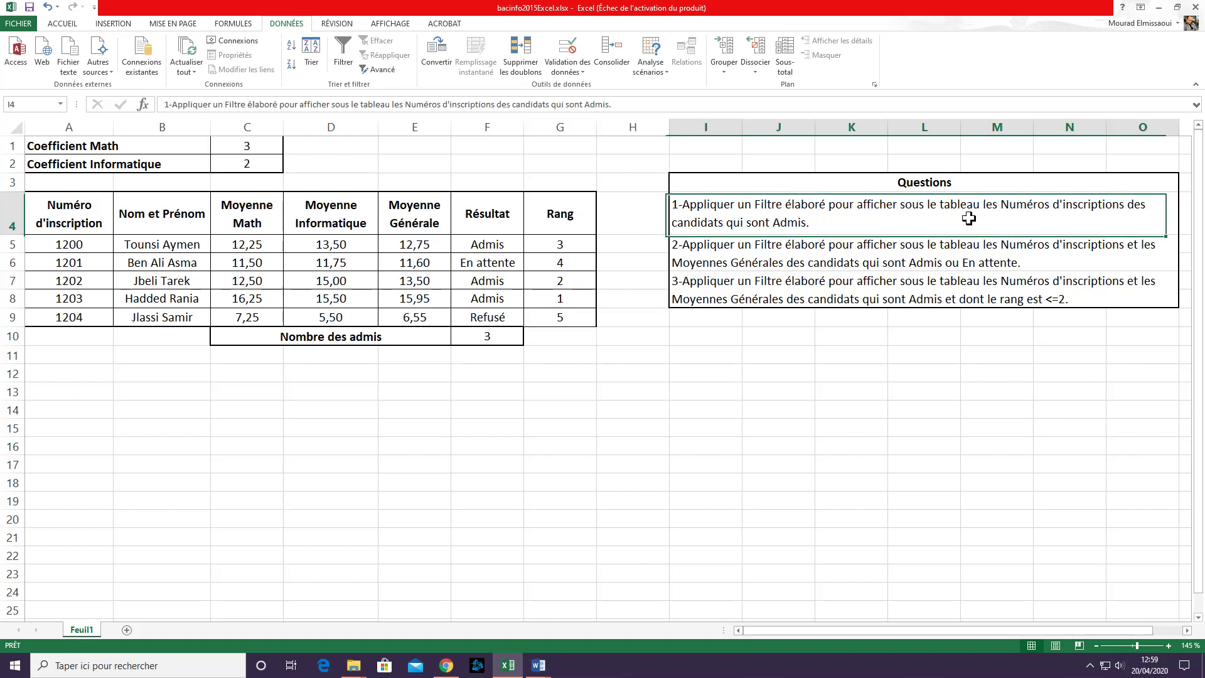
key(F2)
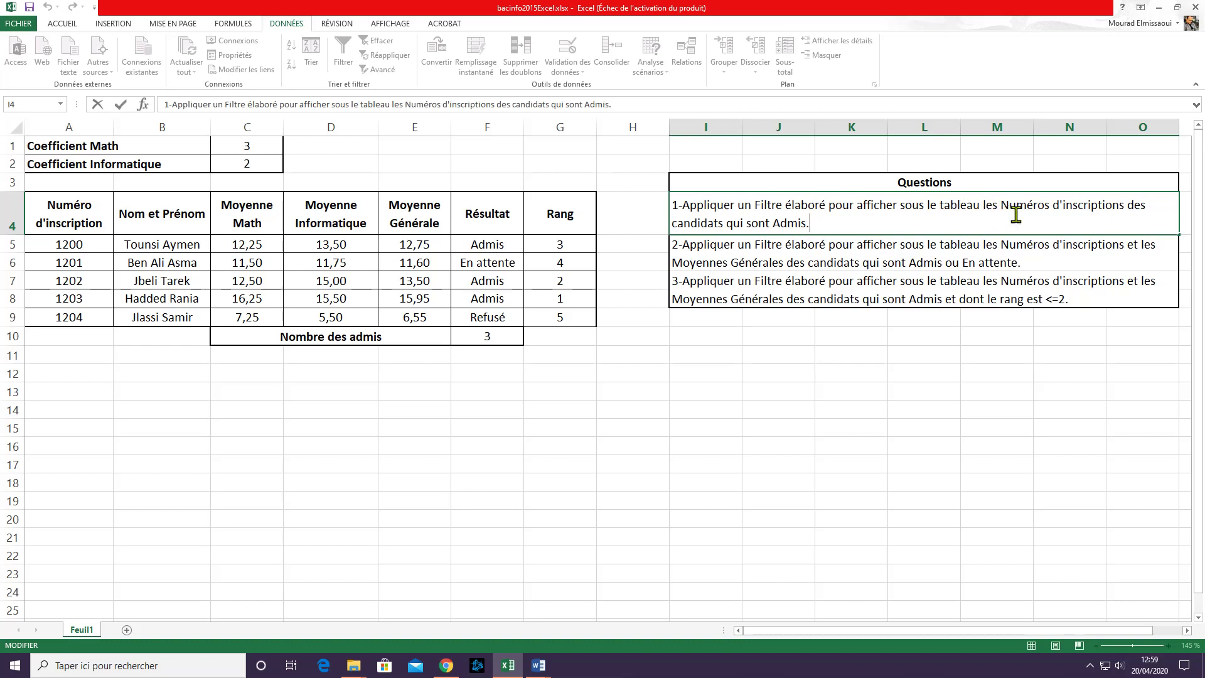
drag(984, 207, 1125, 210)
key(ctrl+u)
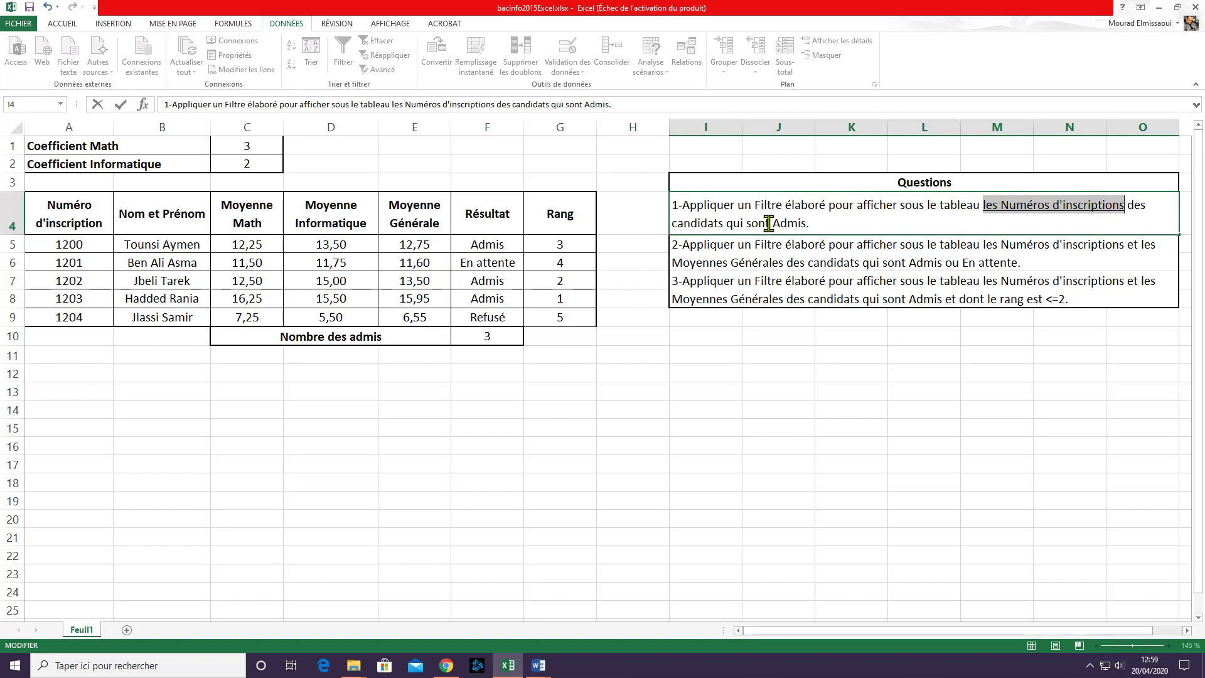
double_click(791, 223)
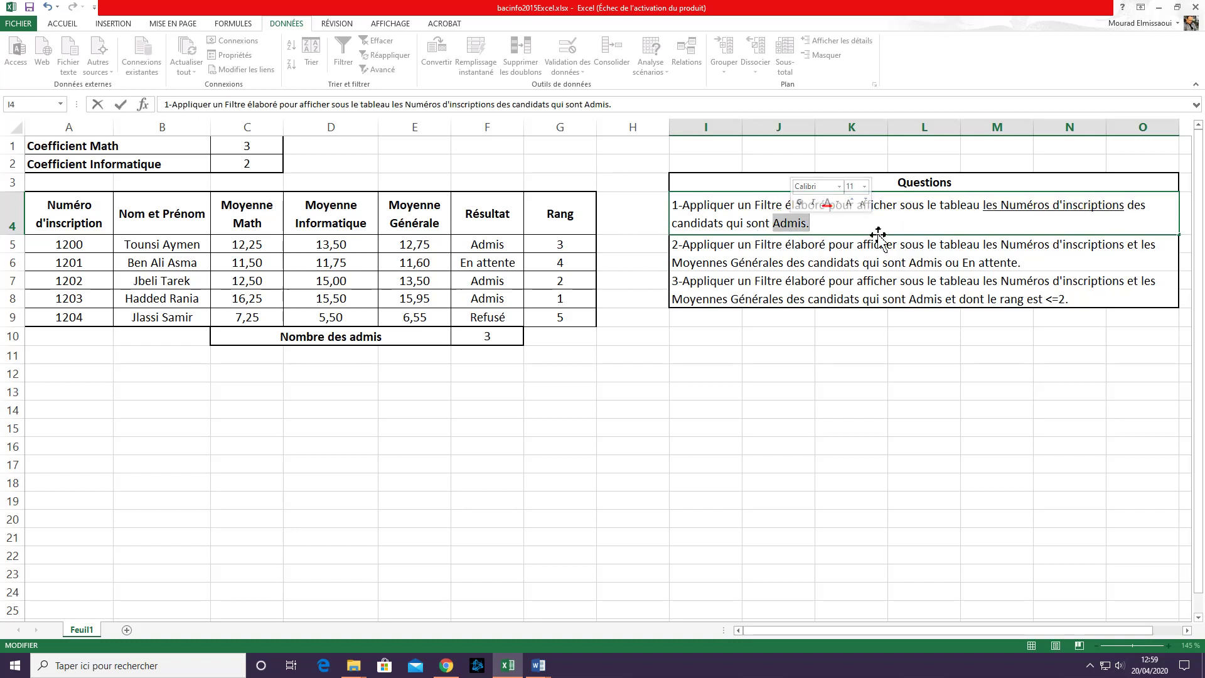
key(ctrl+g)
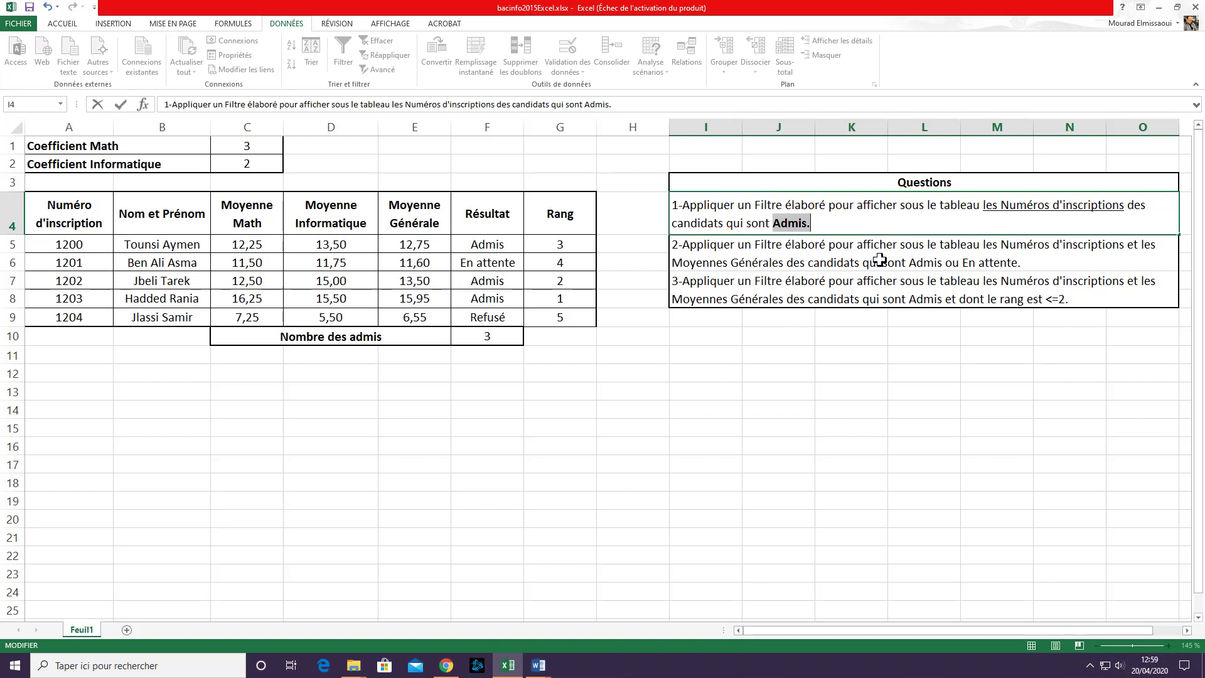
click(879, 260)
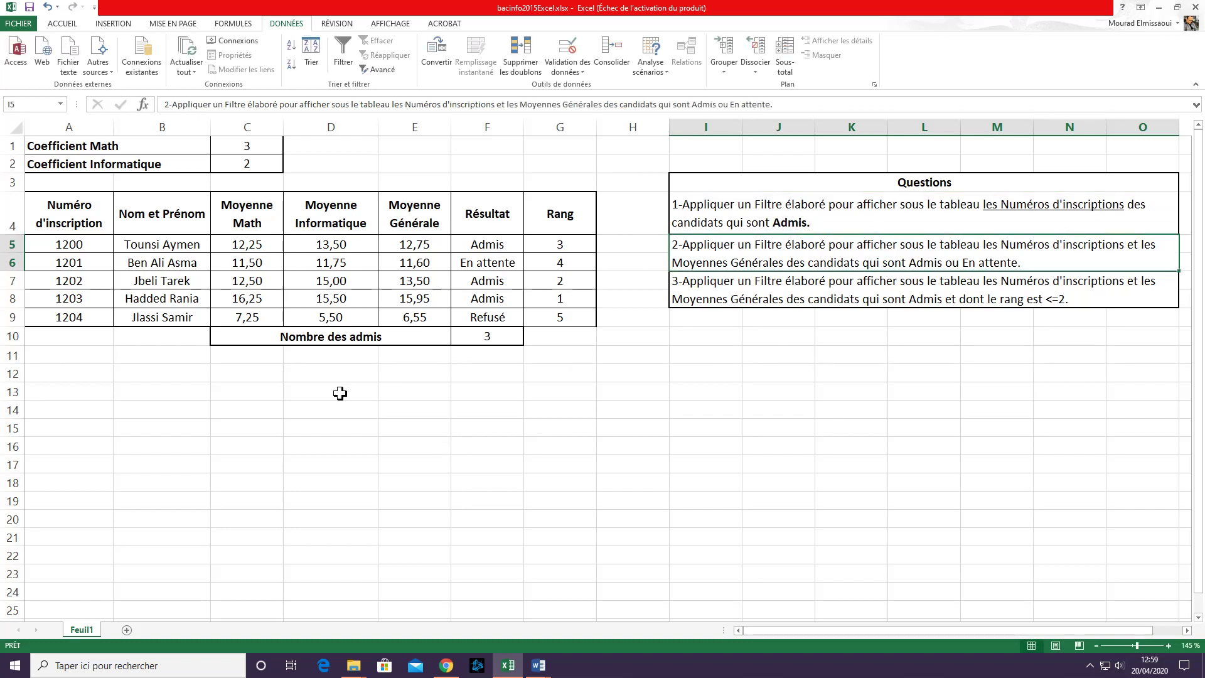
Copy the "Numéro d'inscription" header from A4 to cell B14 below the table.
click(88, 223)
right_click(88, 223)
click(140, 272)
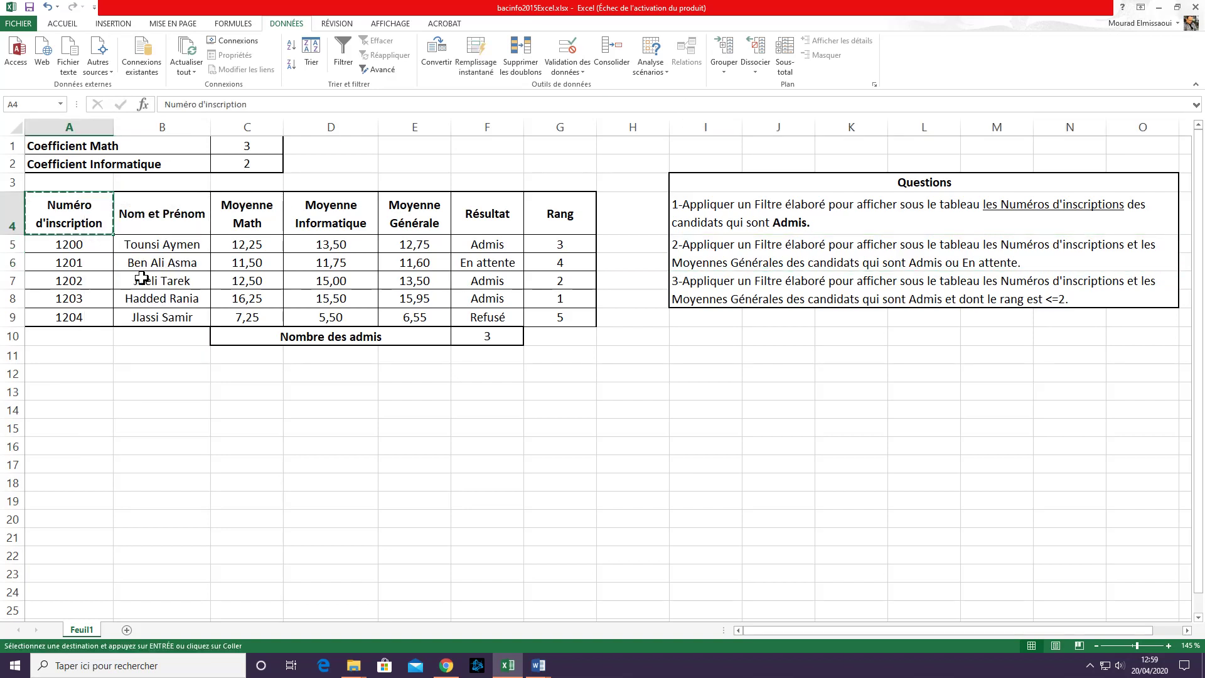
click(166, 408)
right_click(167, 408)
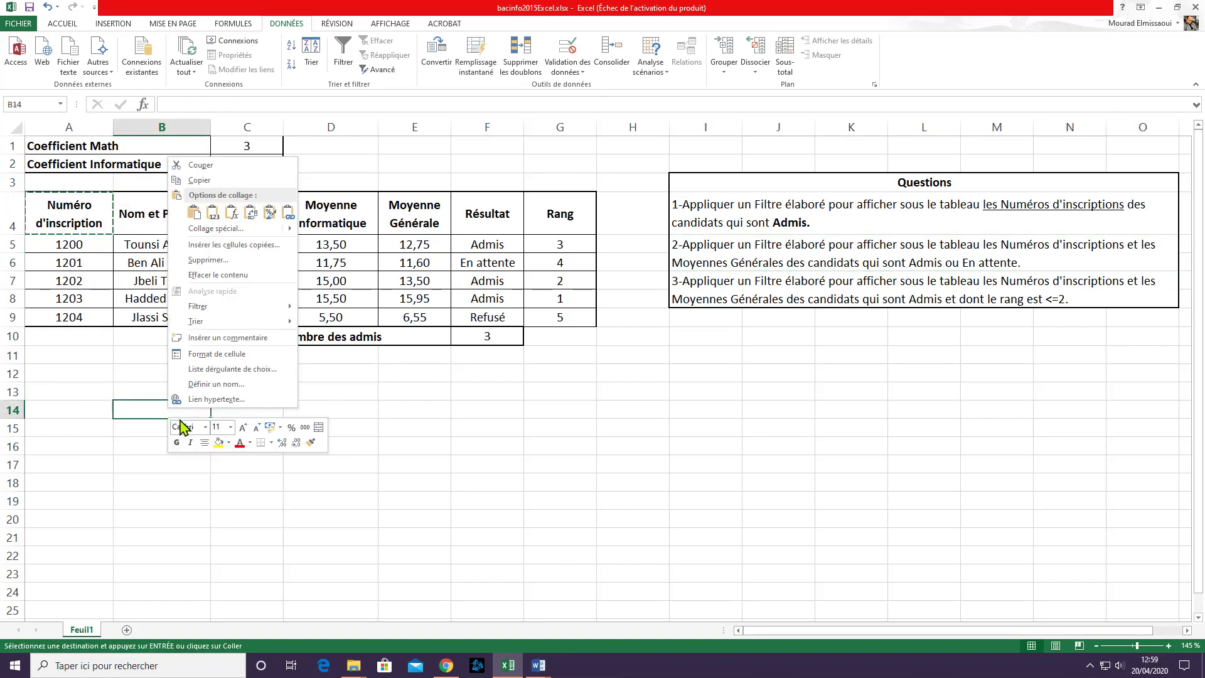
click(189, 206)
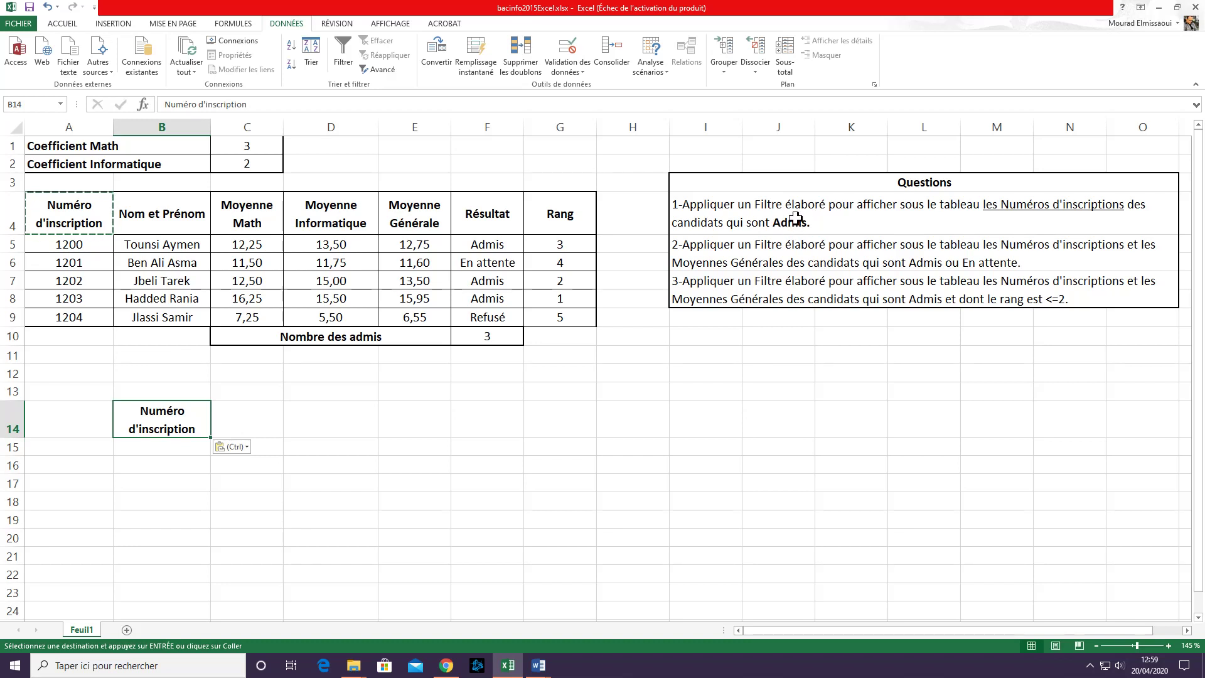
Build the filter criterion by copying the "Résultat" header from F4 to D14 and entering Admis in D15.
click(496, 217)
right_click(511, 229)
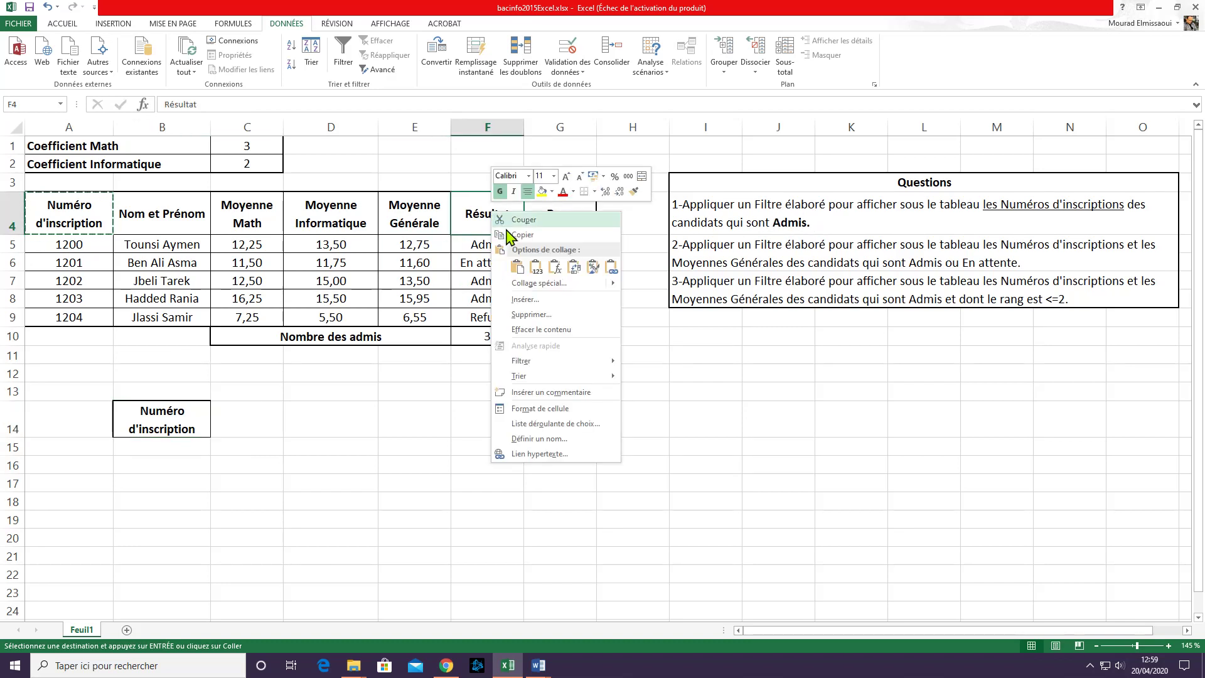
key(c)
right_click(352, 420)
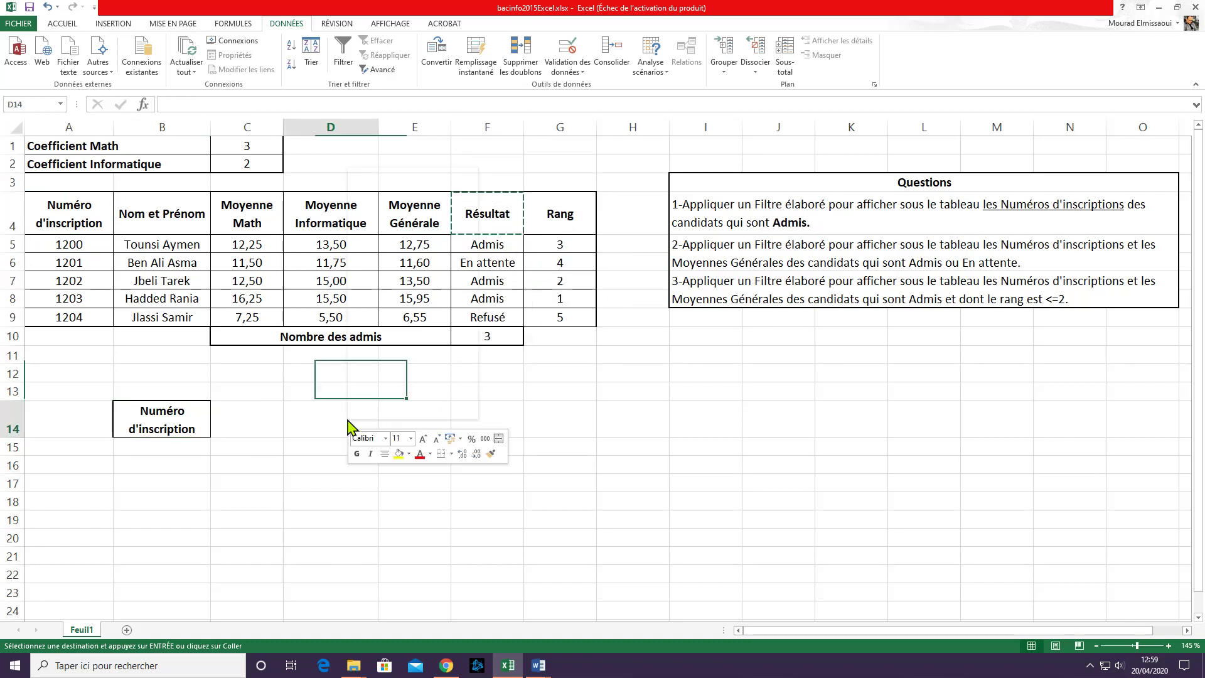
click(374, 224)
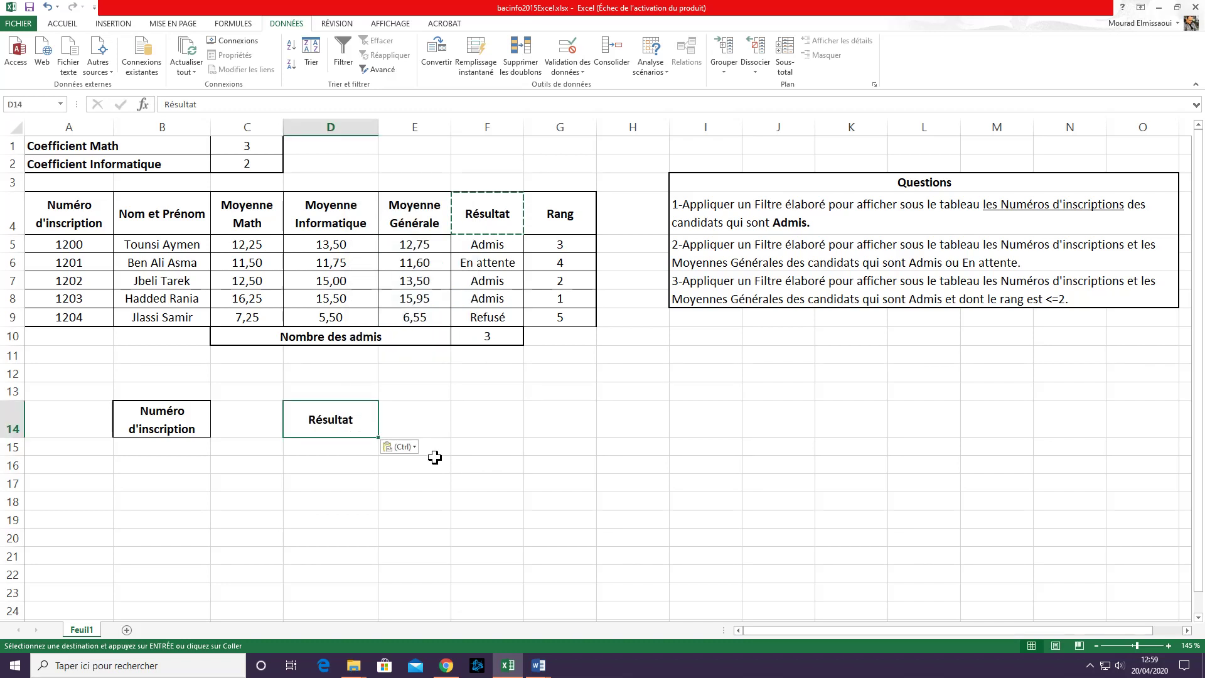
click(332, 444)
text(Admis)
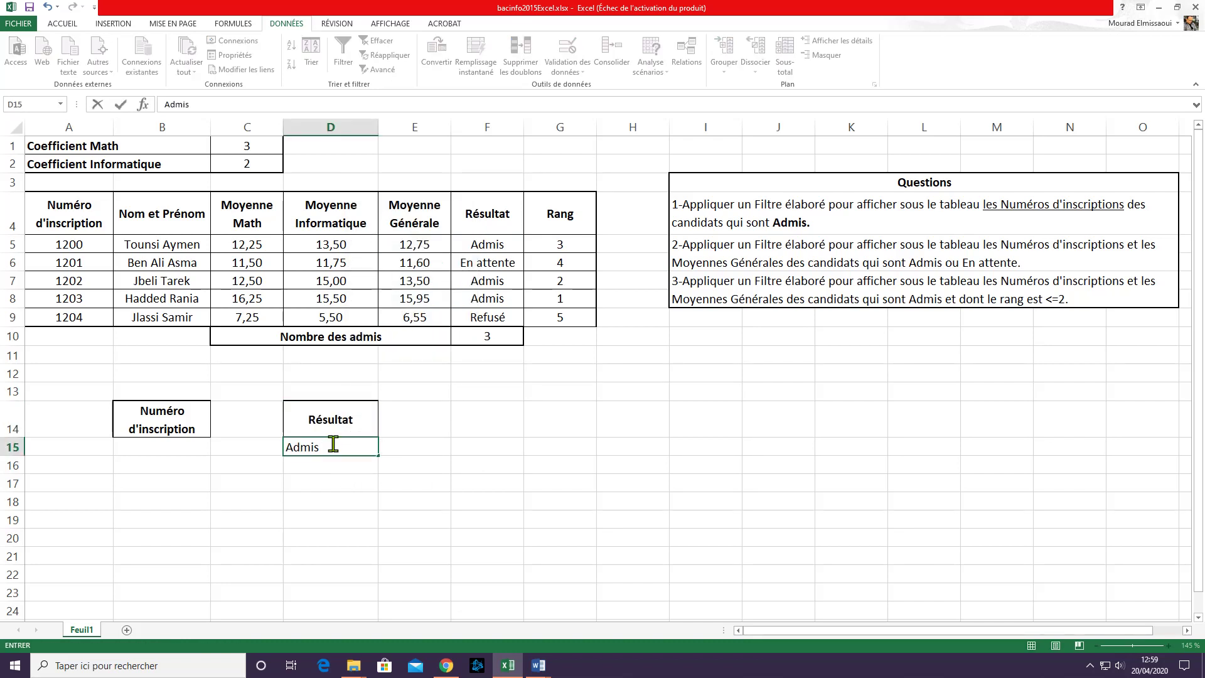
key(Return)
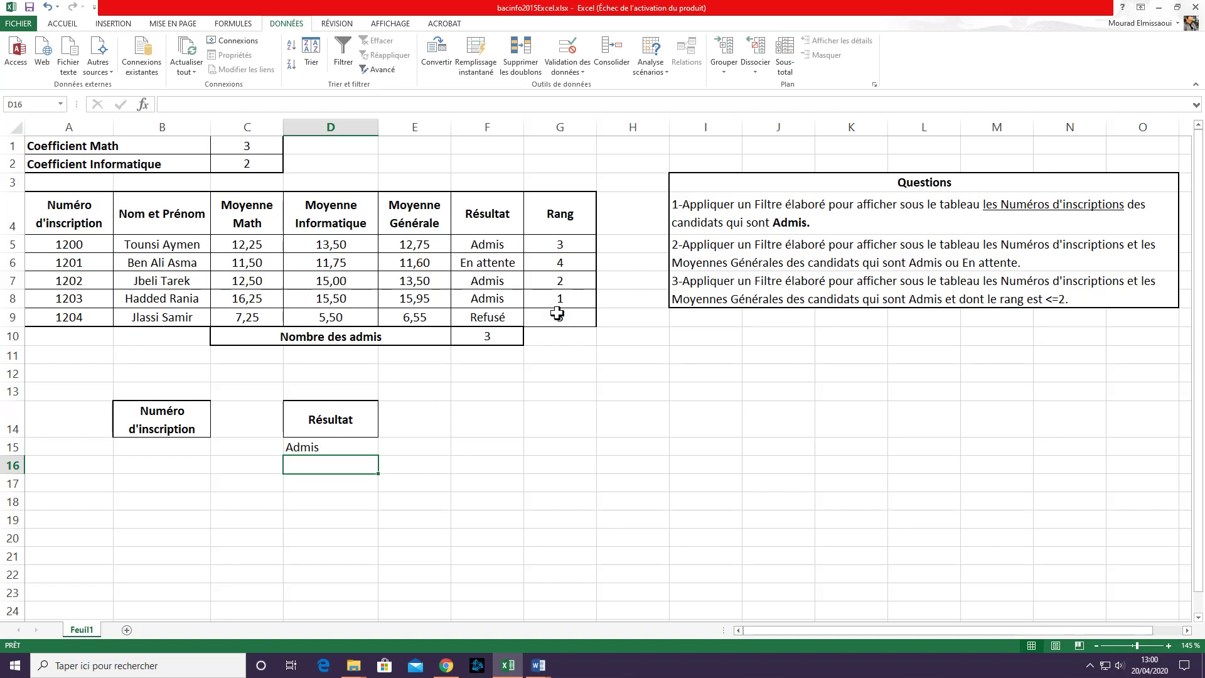
double_click(355, 424)
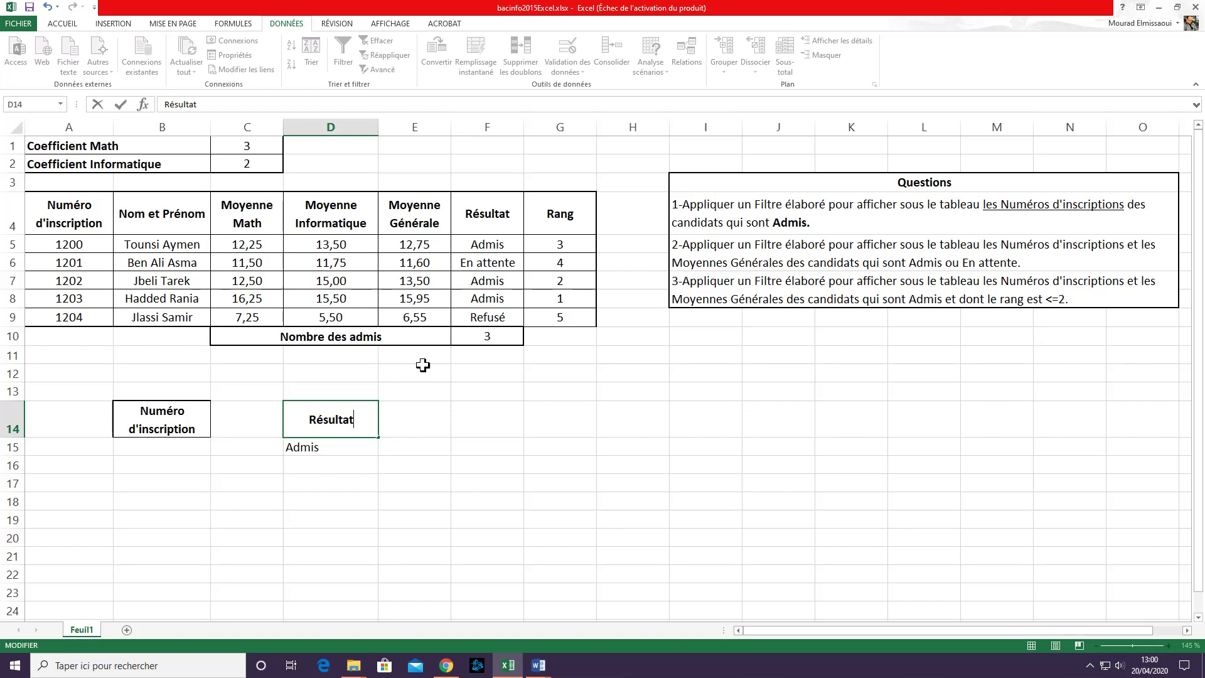
key(Escape)
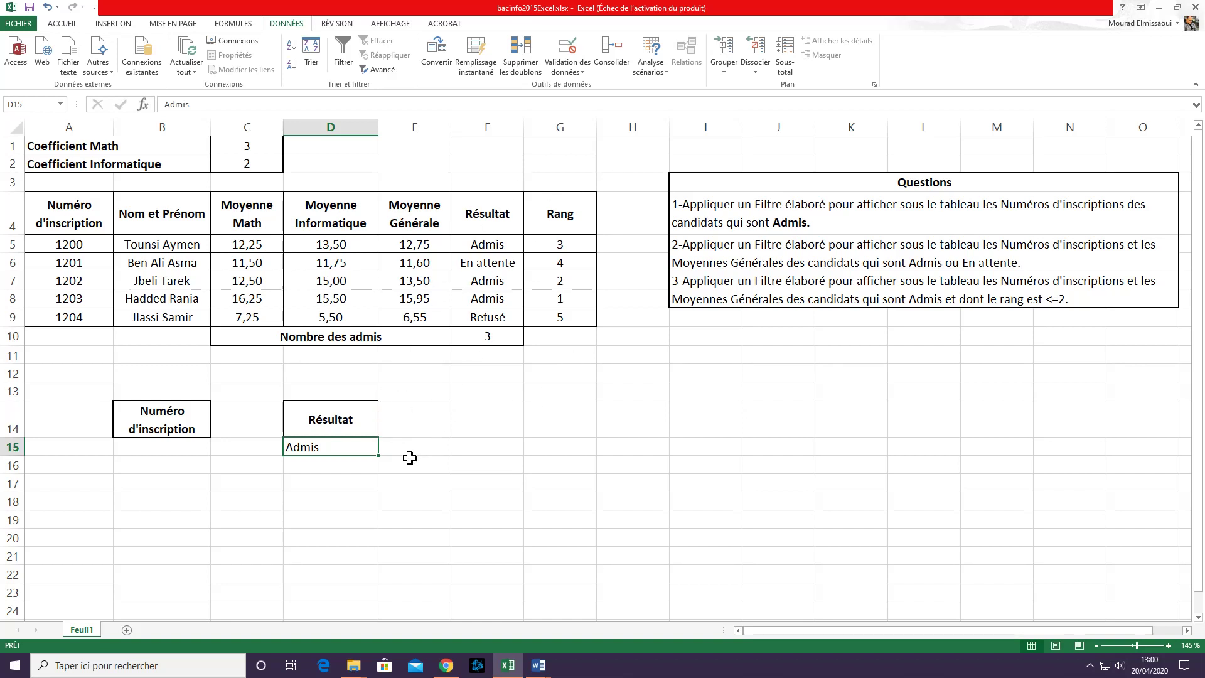
click(163, 411)
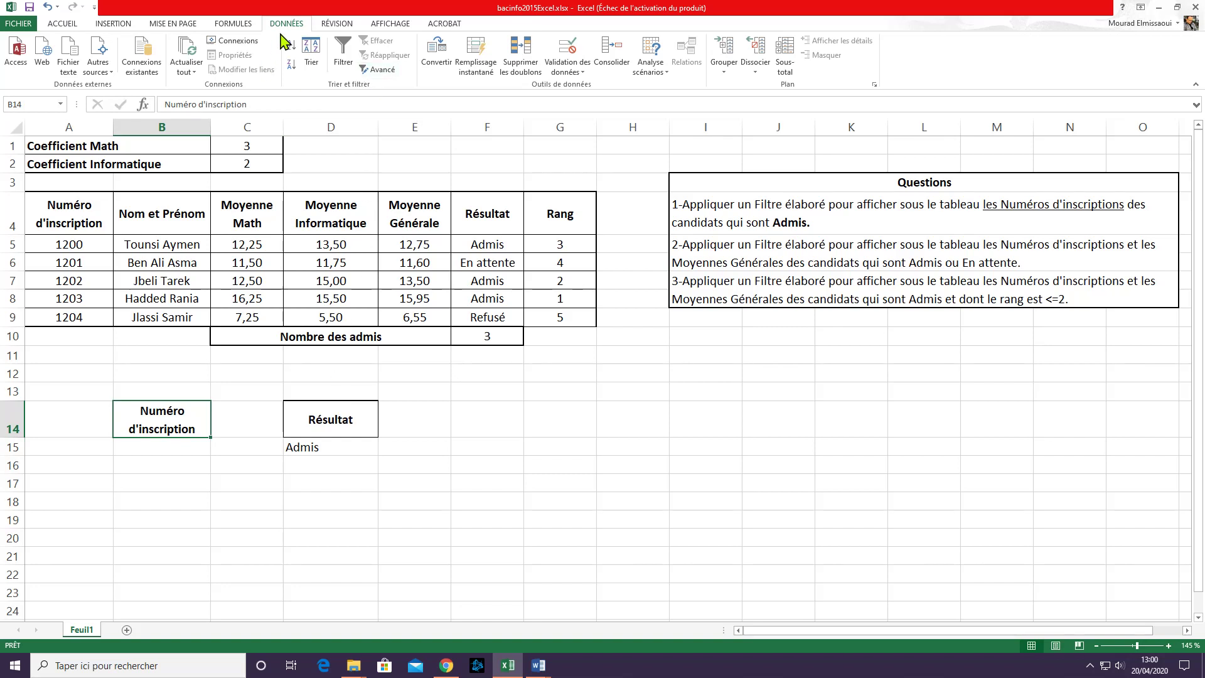
click(380, 69)
click(603, 363)
click(414, 262)
Start an advanced filter on the candidates table that copies to another location, with A4:G9 as the list range.
click(416, 215)
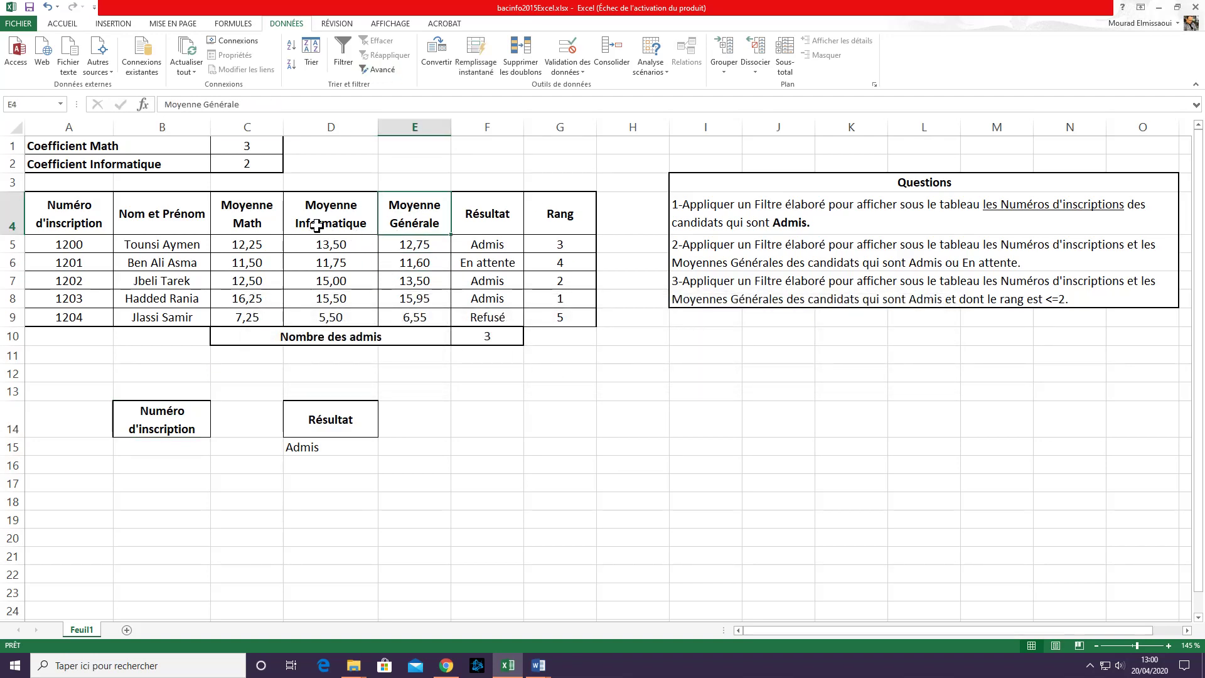
click(380, 69)
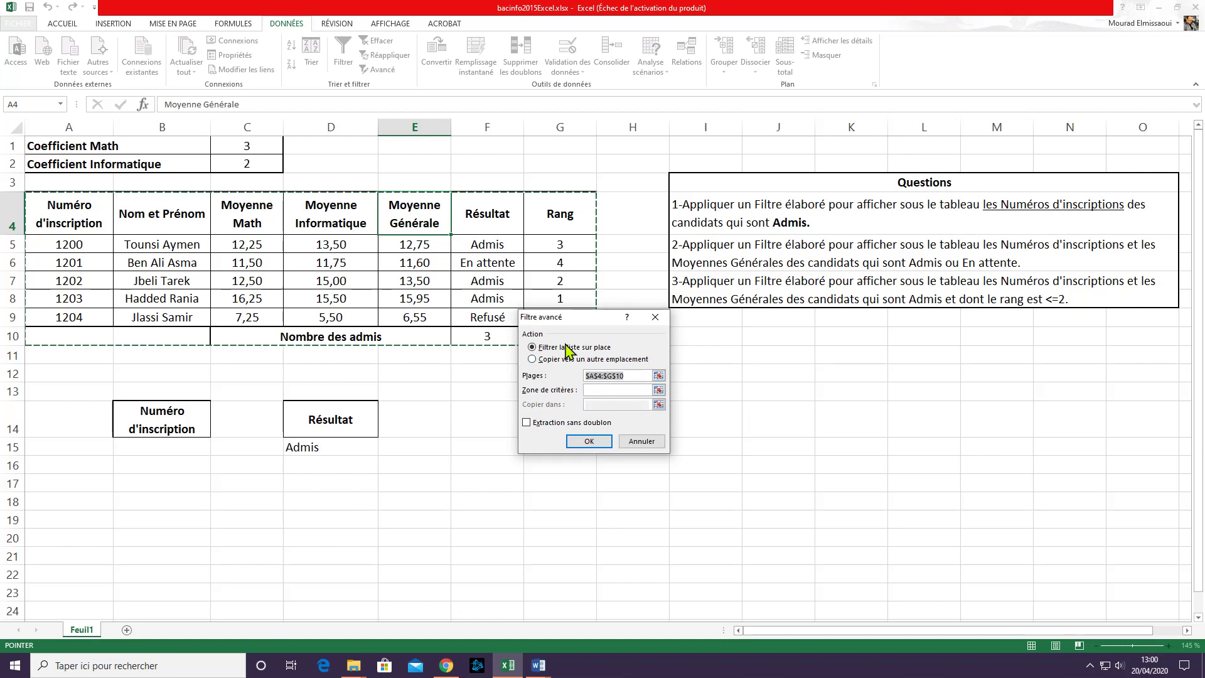
key(Delete)
drag(570, 317, 790, 390)
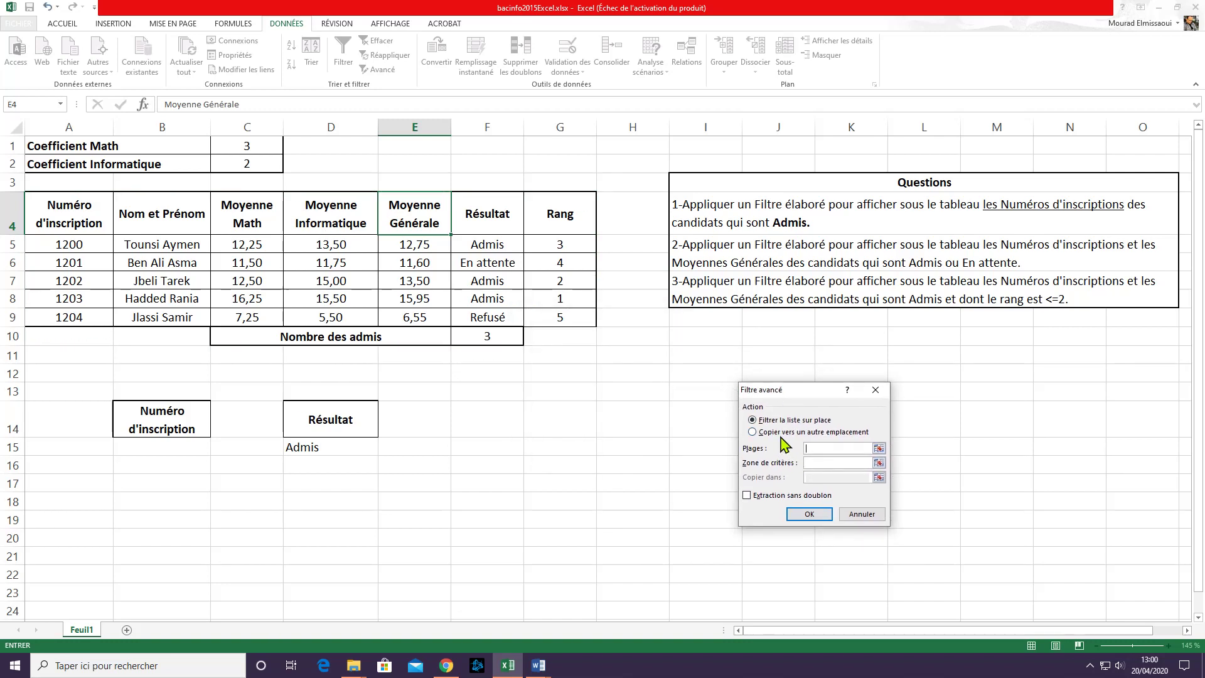
click(787, 432)
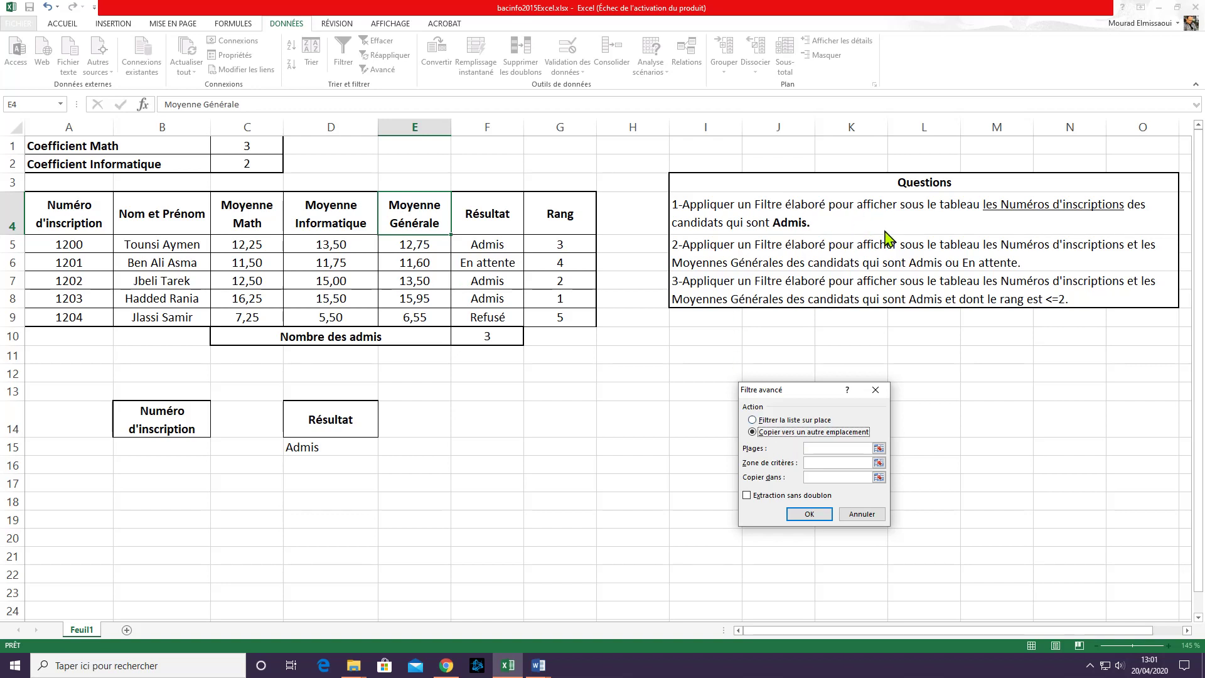
click(825, 448)
drag(62, 217, 570, 311)
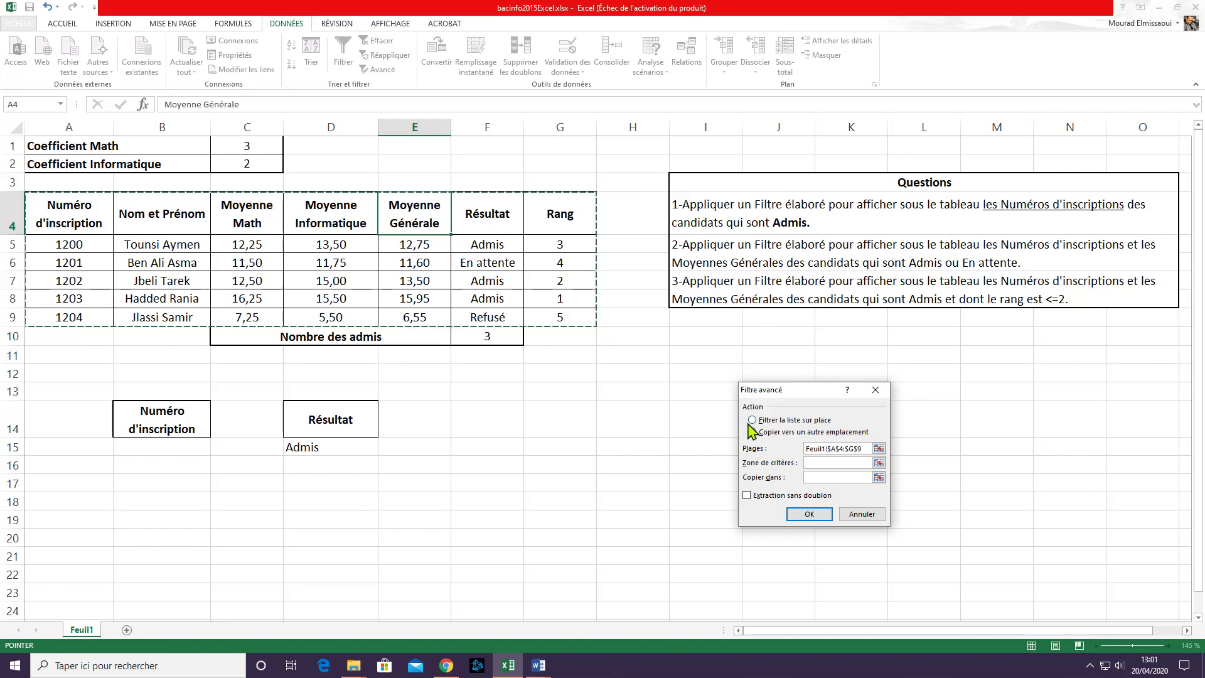
Set the advanced filter's criteria range to D14:D15.
click(816, 463)
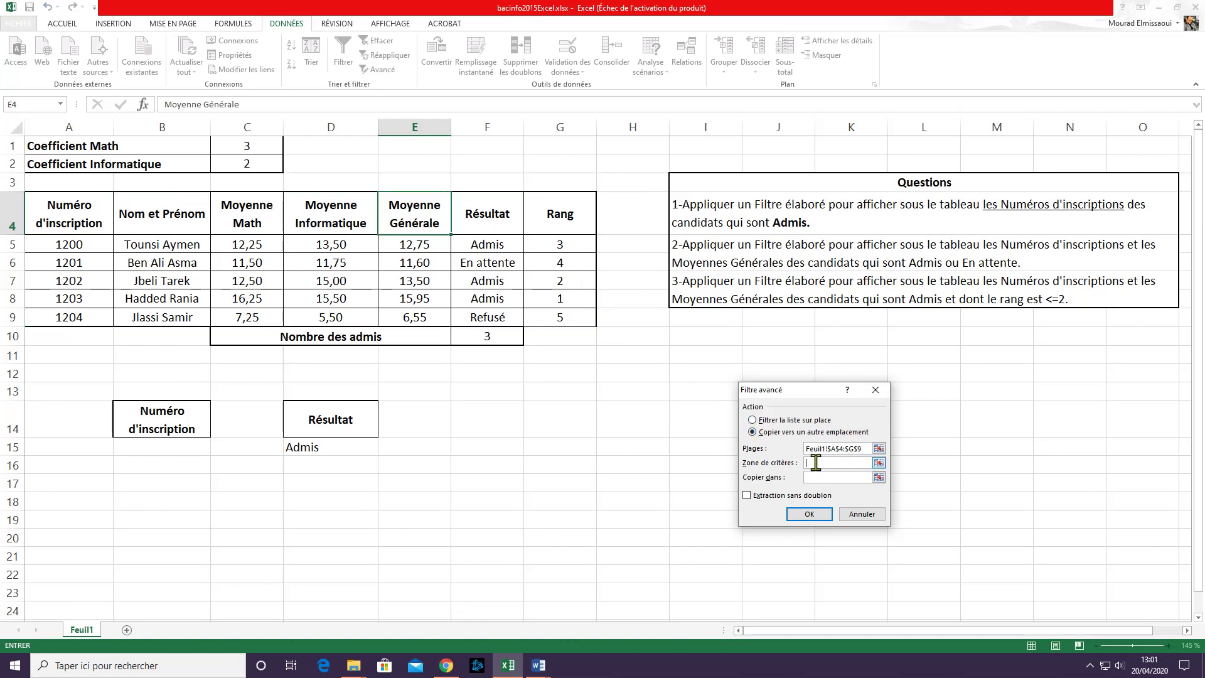
click(335, 419)
click(327, 441)
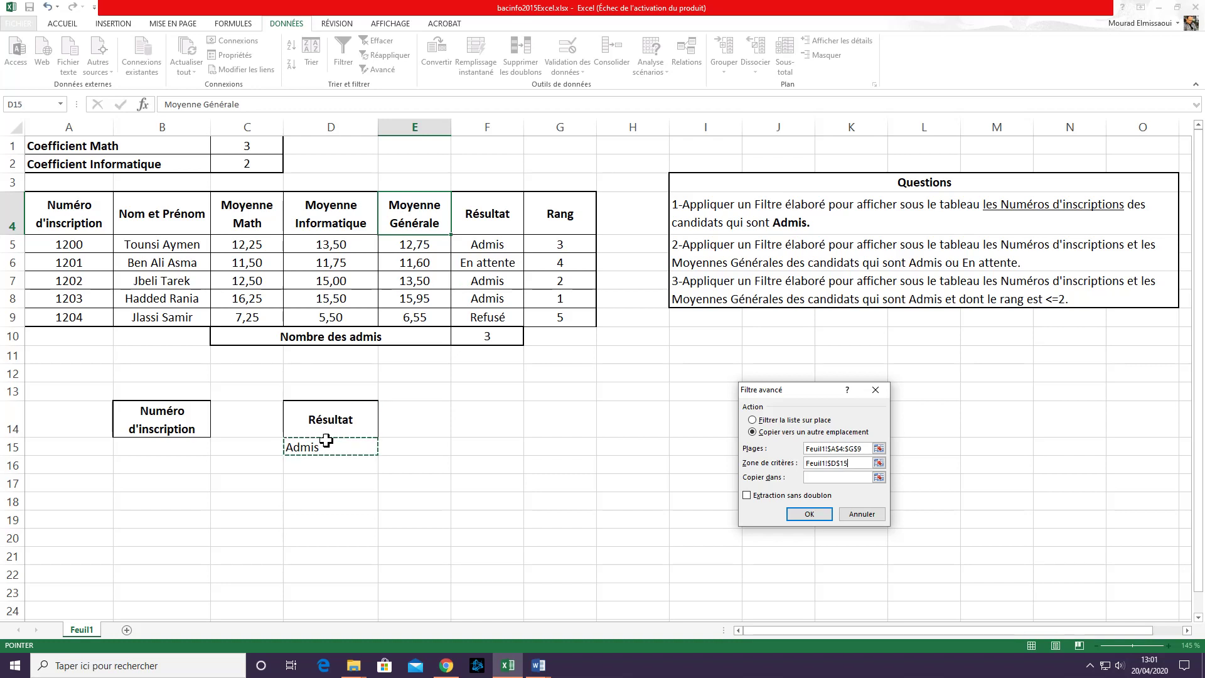
click(330, 419)
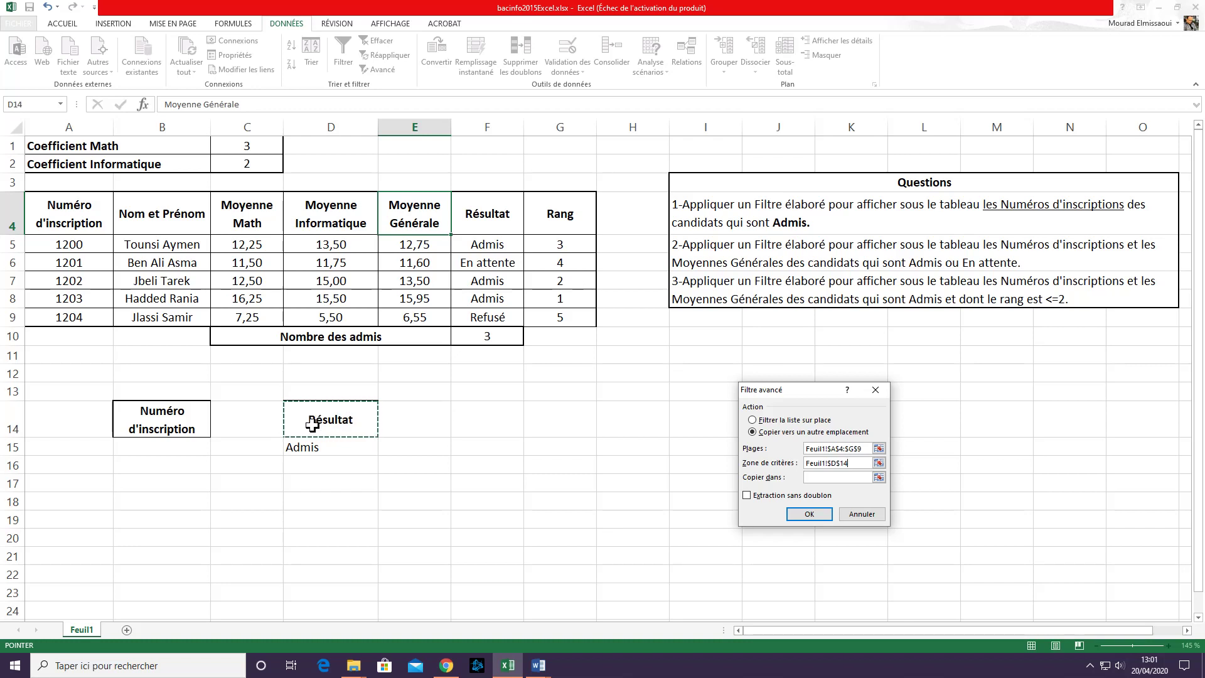
click(319, 448)
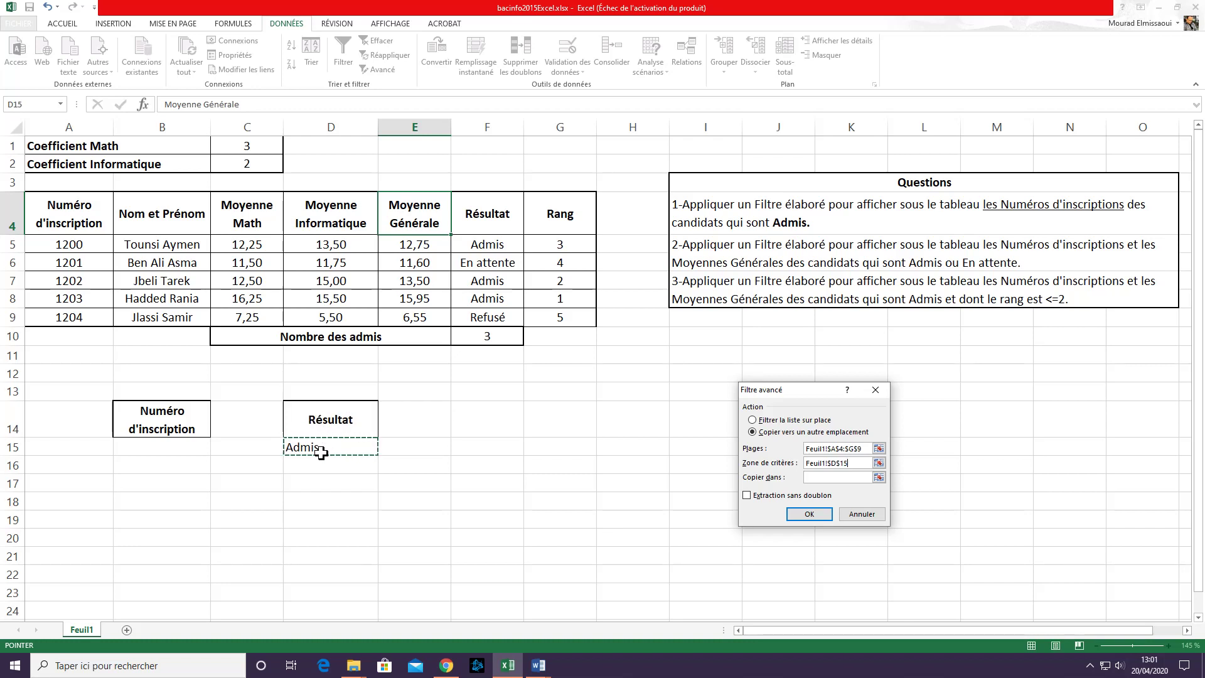
drag(330, 419, 323, 450)
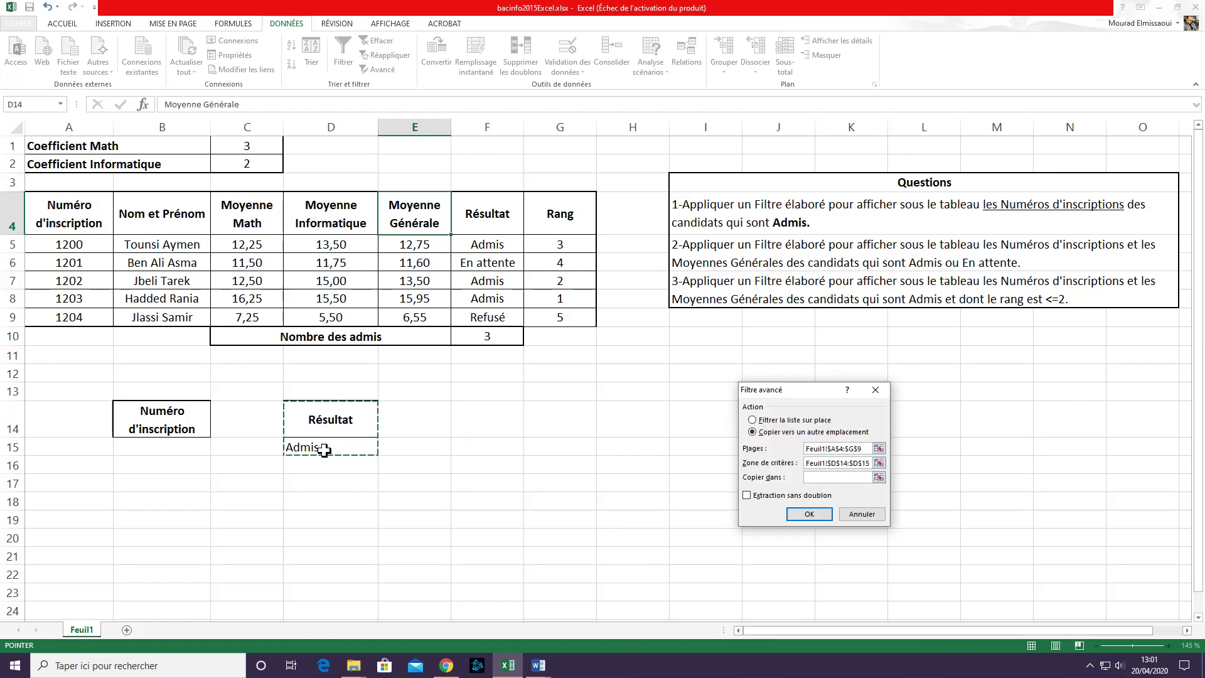
Set B14 as the advanced filter's copy destination and run the filter.
click(819, 478)
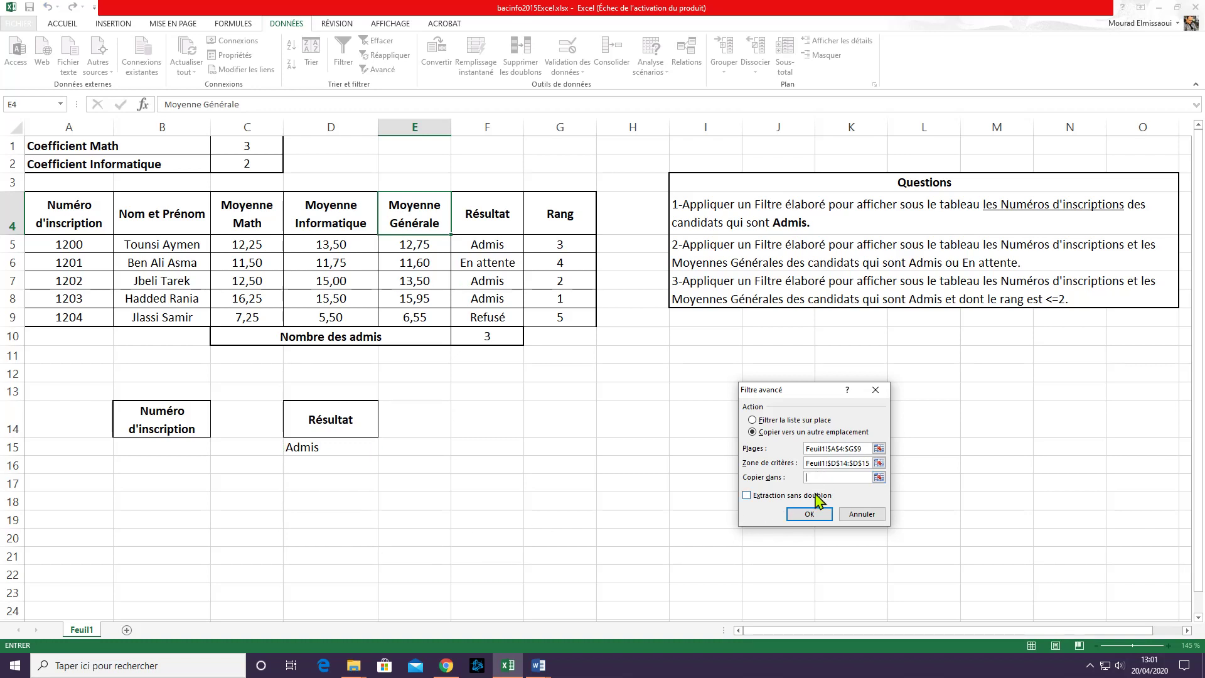
click(180, 428)
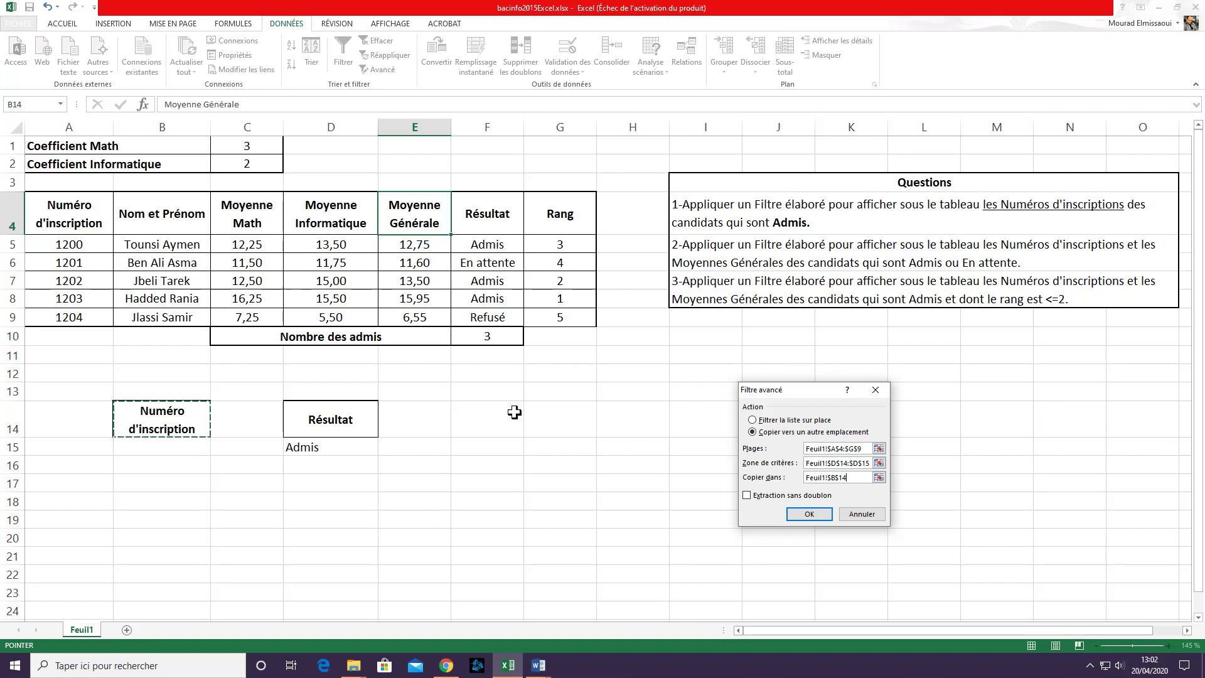
click(817, 517)
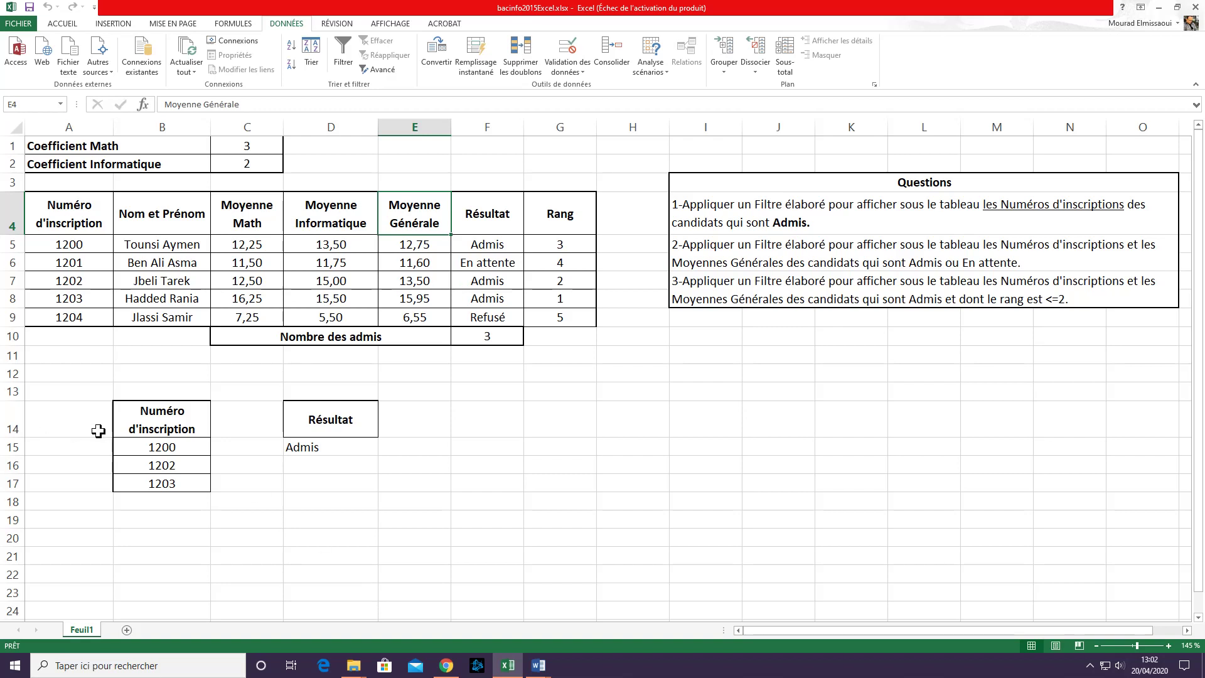
drag(85, 393, 388, 514)
click(374, 520)
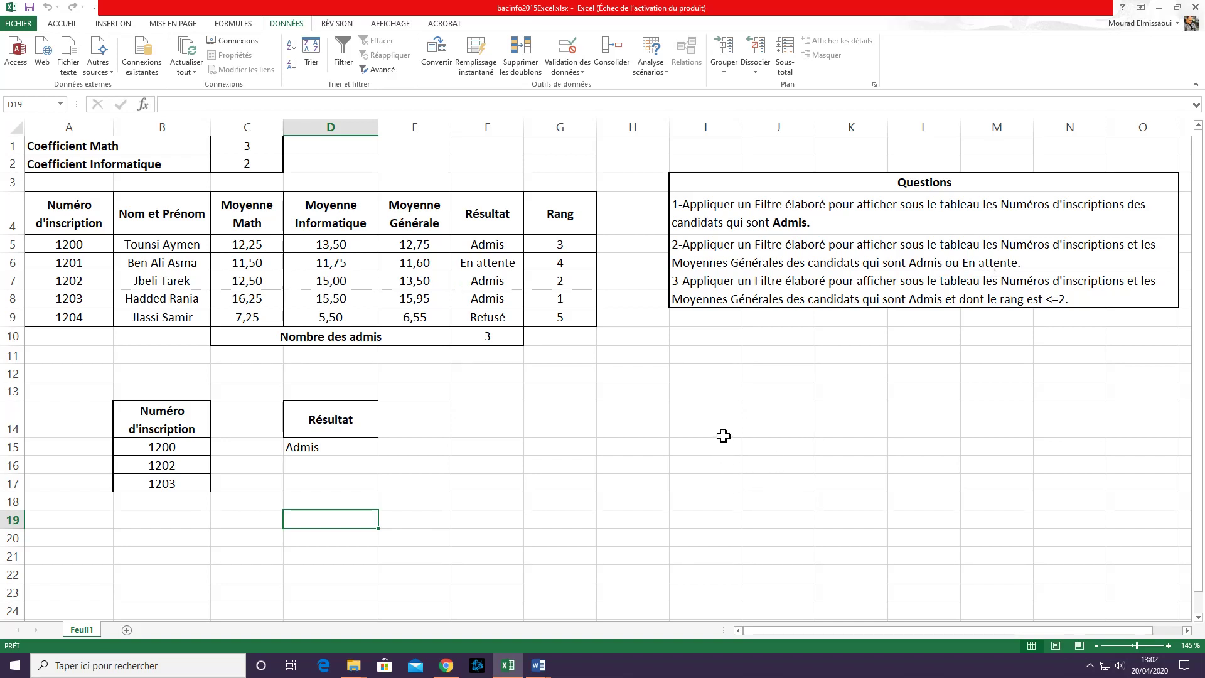
Underline the phrase "les Numéros d'inscriptions et les Moyennes Générales" in the text of question 2.
click(1029, 255)
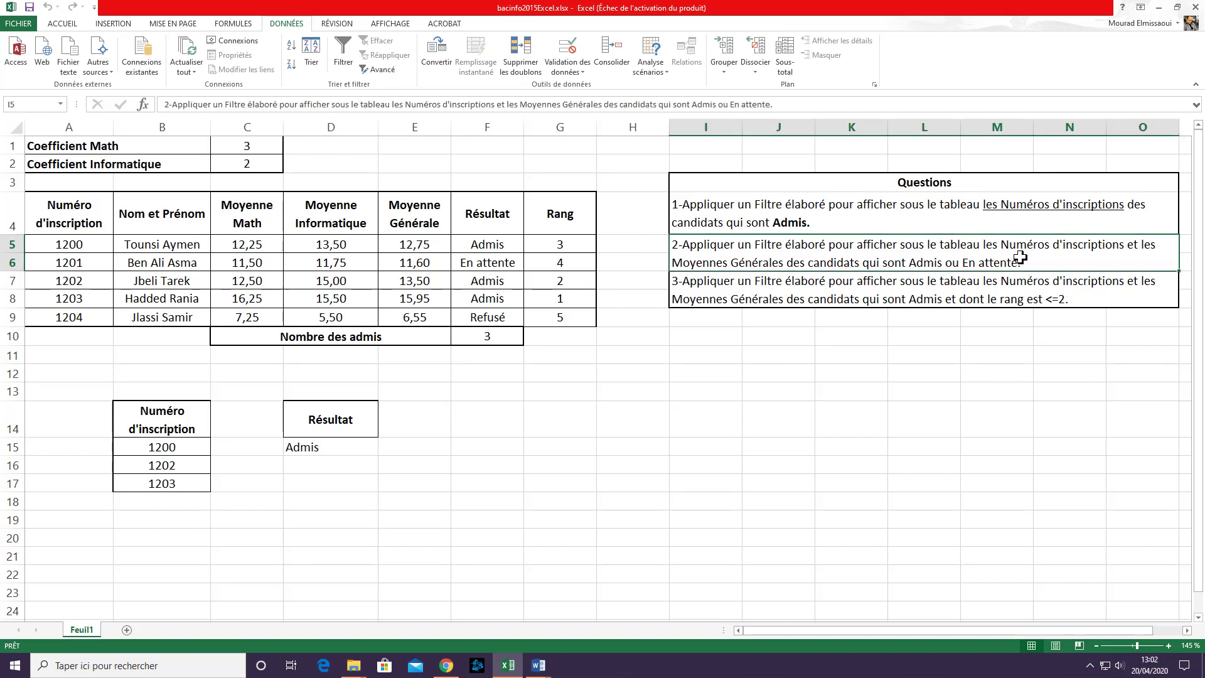
double_click(1000, 247)
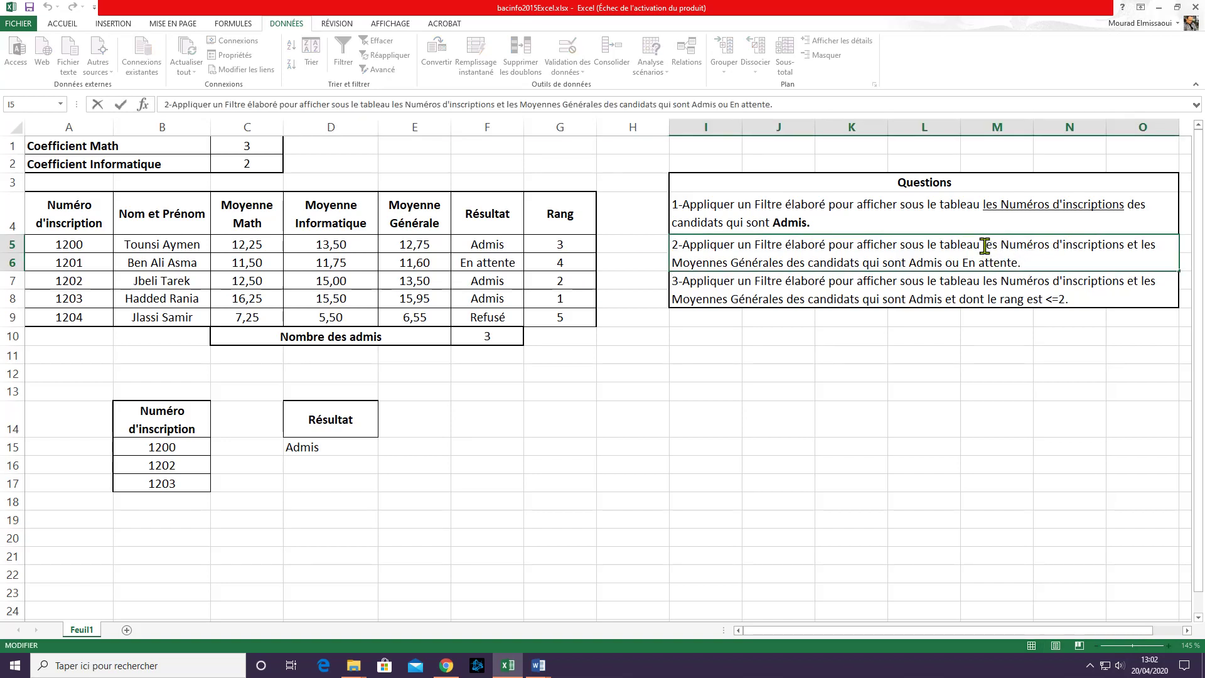
drag(985, 245, 784, 264)
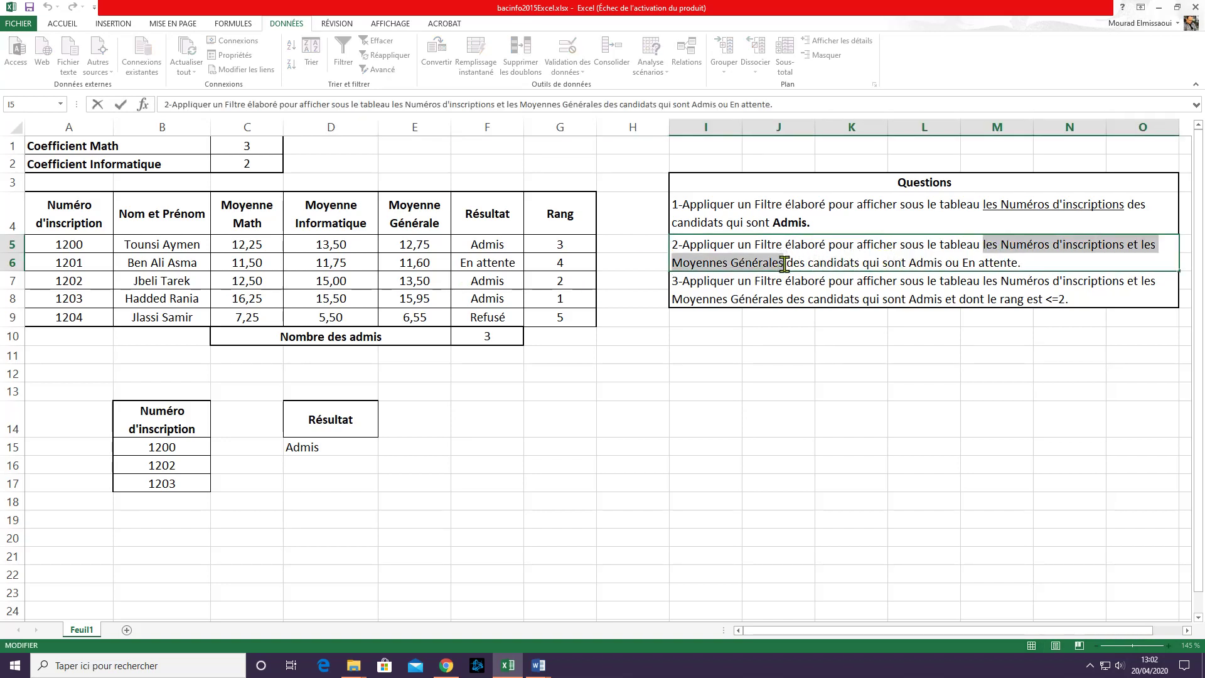
key(ctrl+u)
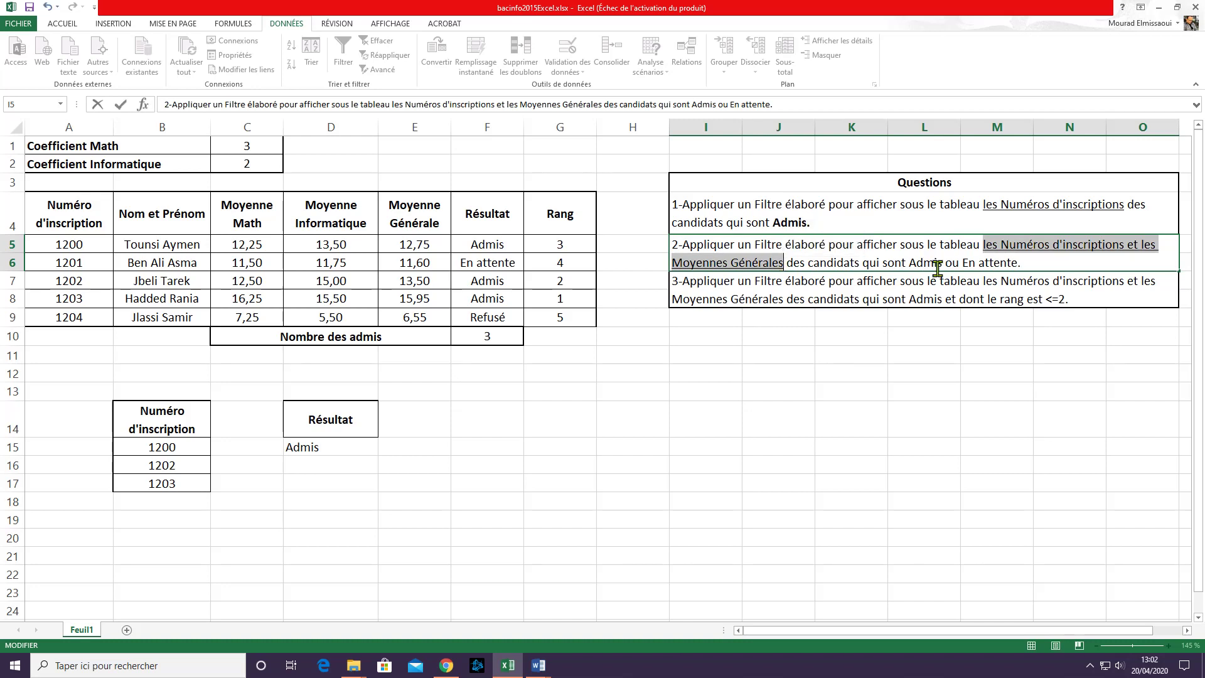
Make "Admis" and "En attente" bold in question 2 and underline the word "ou" between them.
click(921, 262)
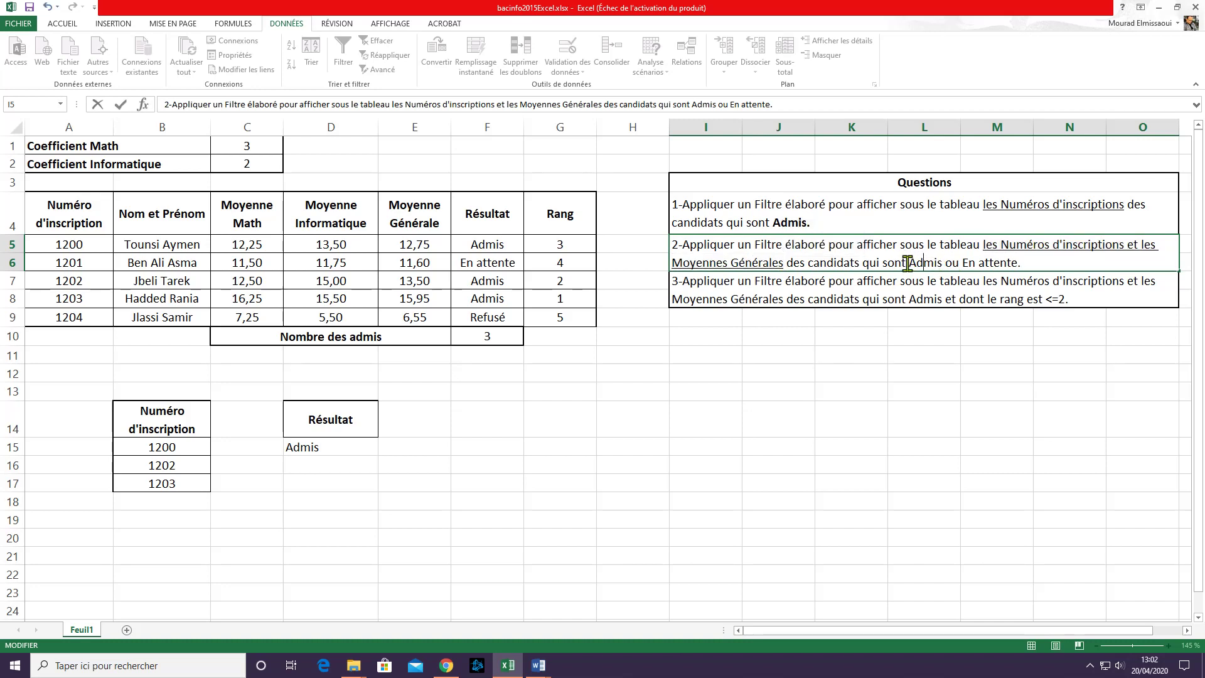
drag(907, 262, 1015, 265)
key(ctrl+g)
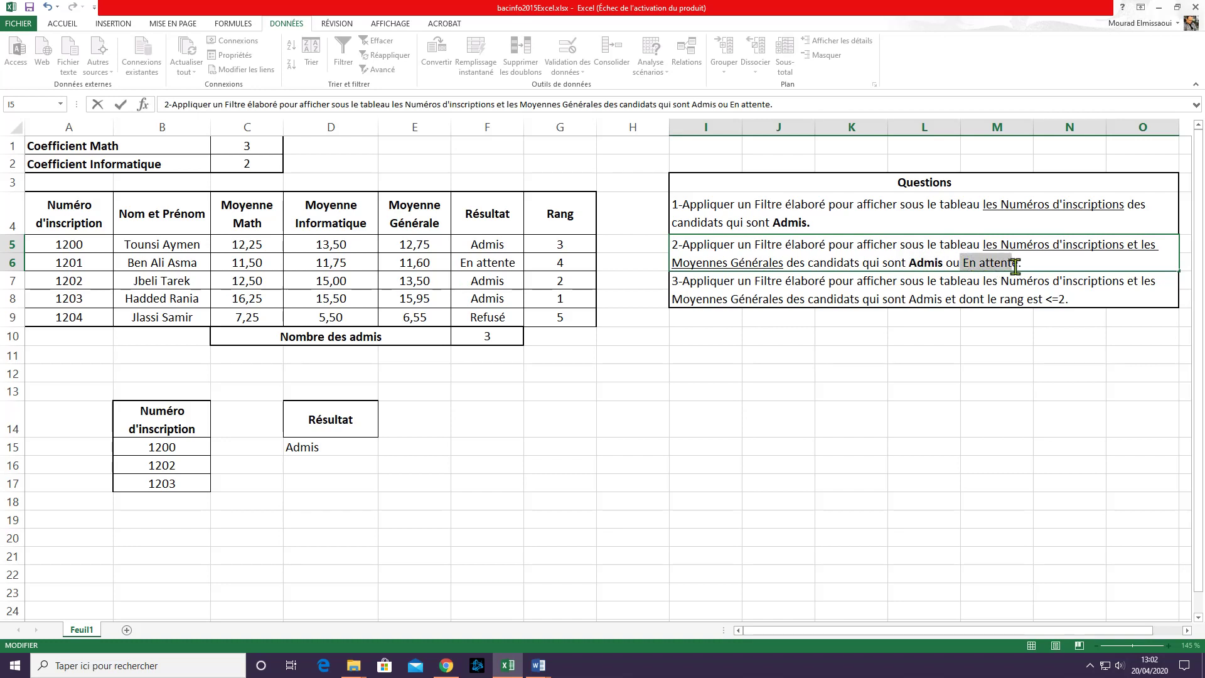
key(ctrl+g)
double_click(953, 263)
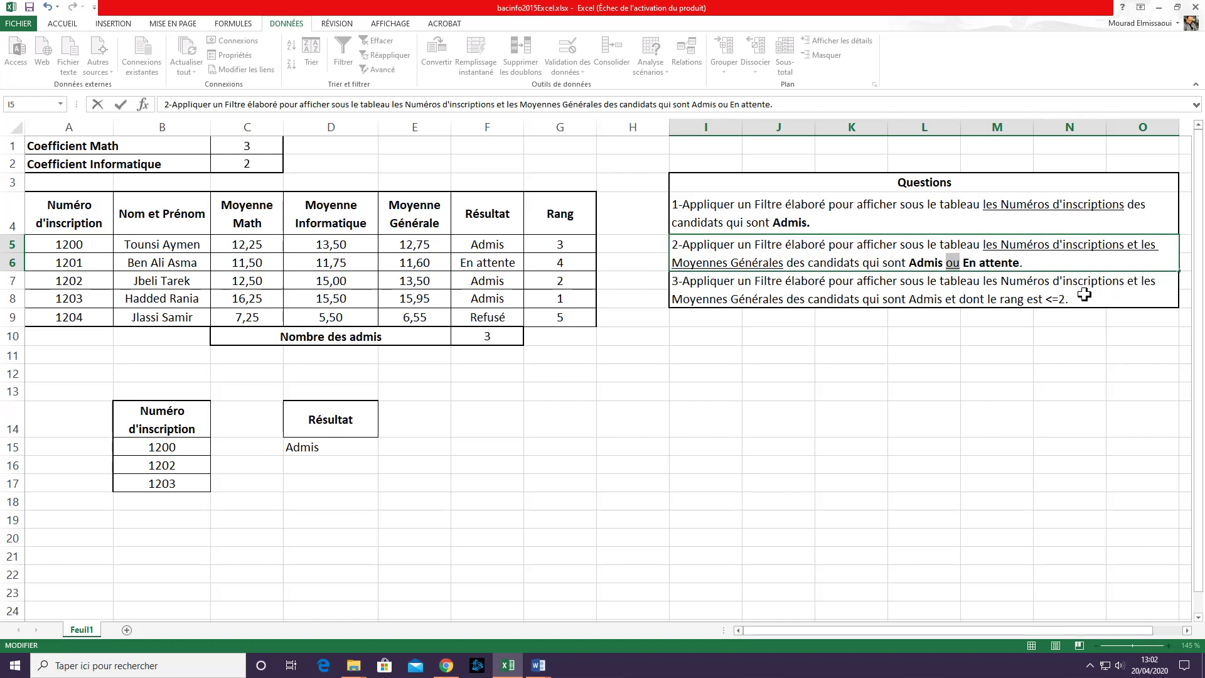
click(1024, 238)
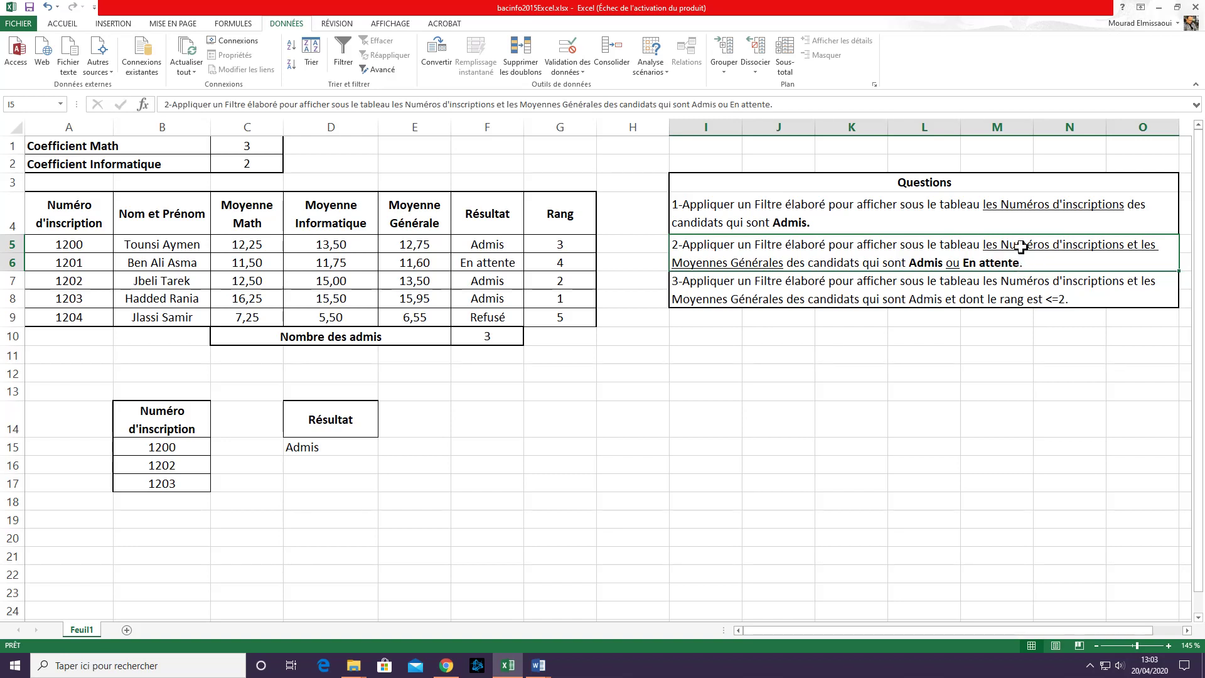
Copy the "Numéro d'inscription" header from A4 to G14 as the first output column.
click(68, 217)
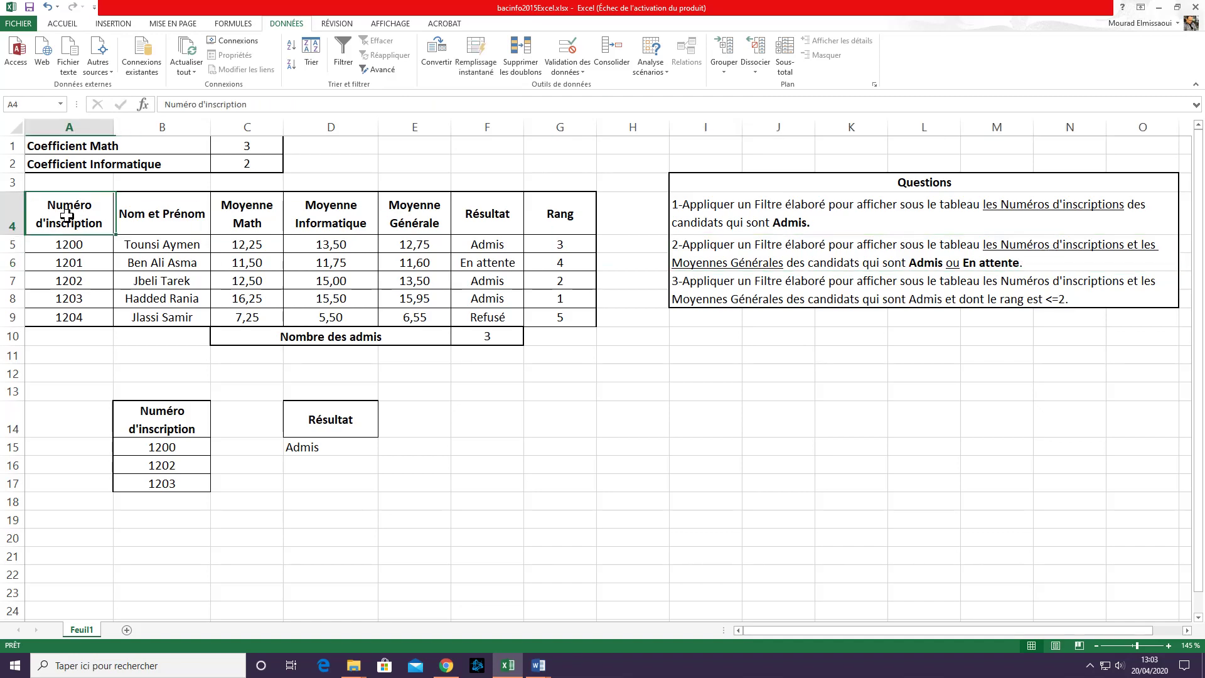
right_click(81, 229)
click(99, 254)
right_click(542, 414)
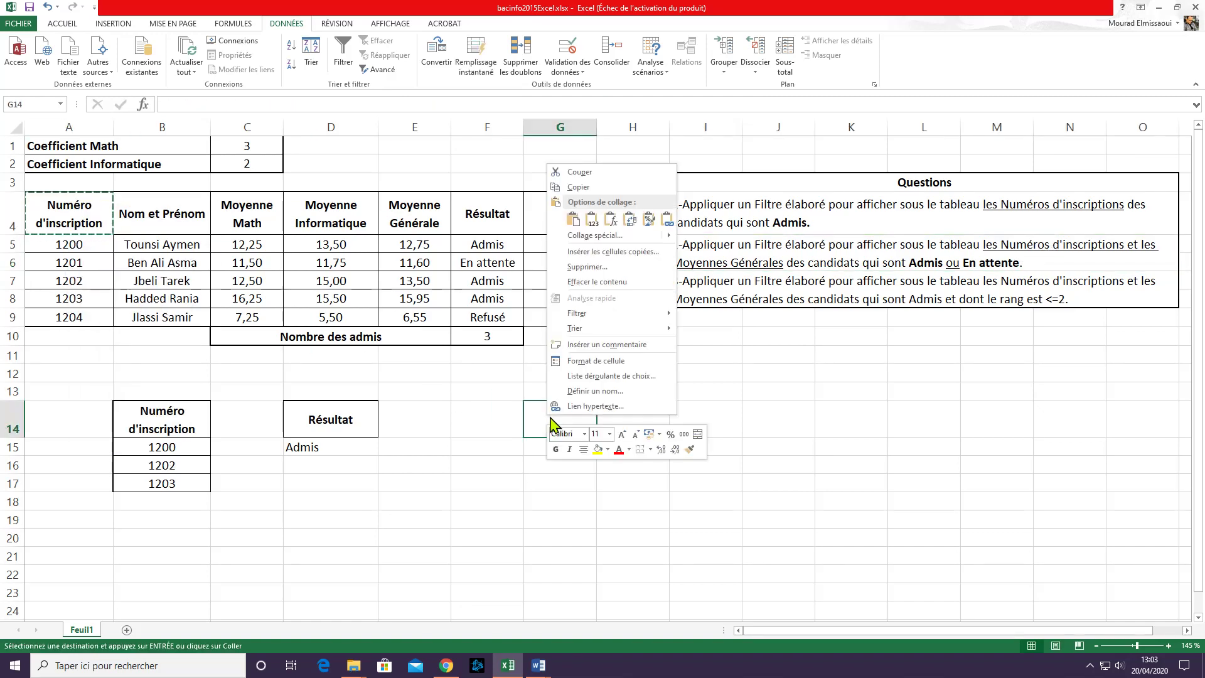
click(572, 217)
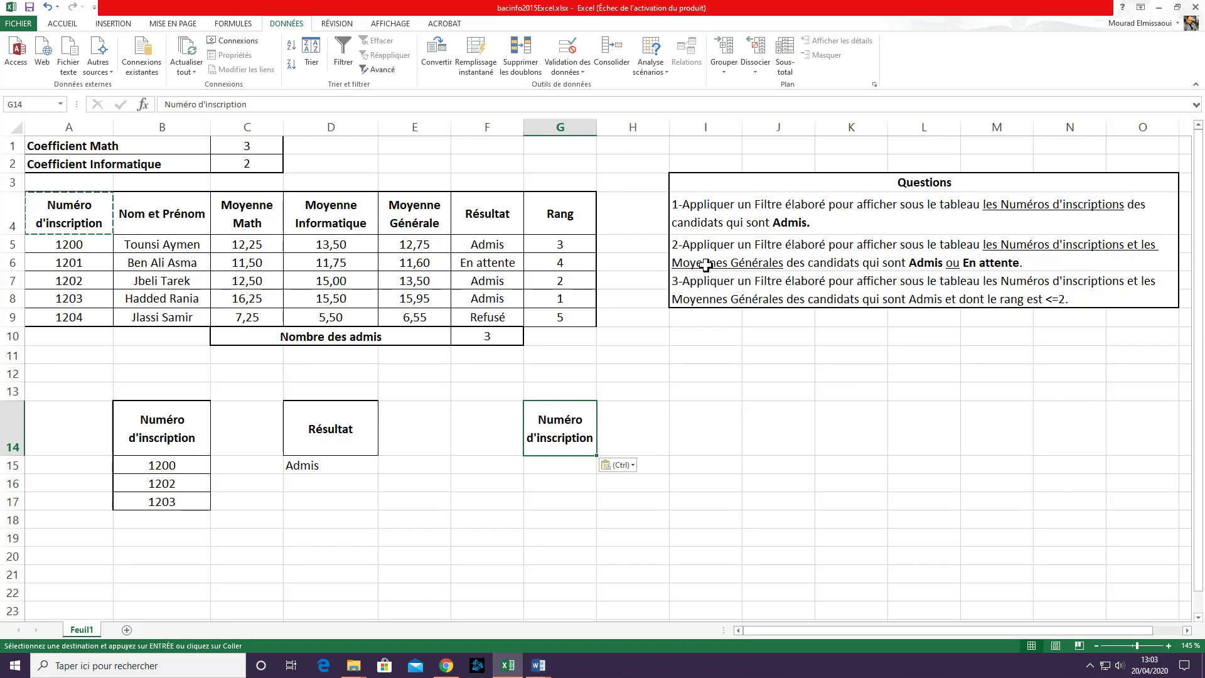
Copy the "Moyenne Générale" header from E4 to H14 as the second output column.
right_click(415, 214)
click(432, 240)
click(645, 431)
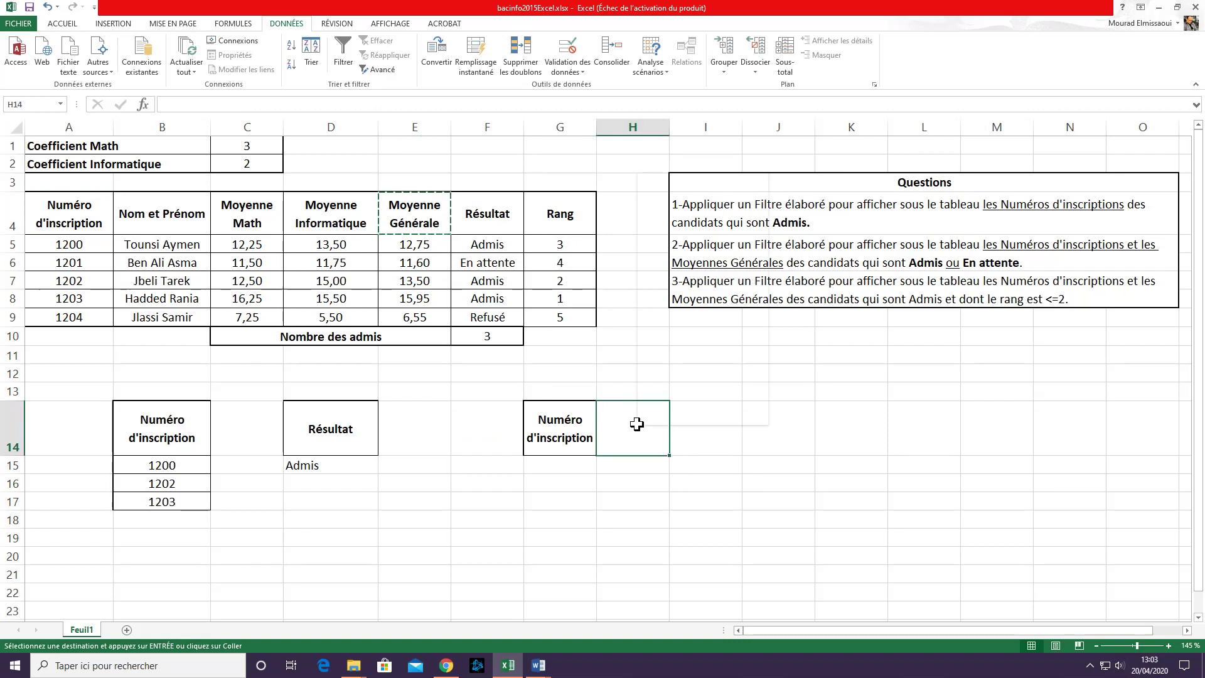
right_click(636, 427)
click(656, 237)
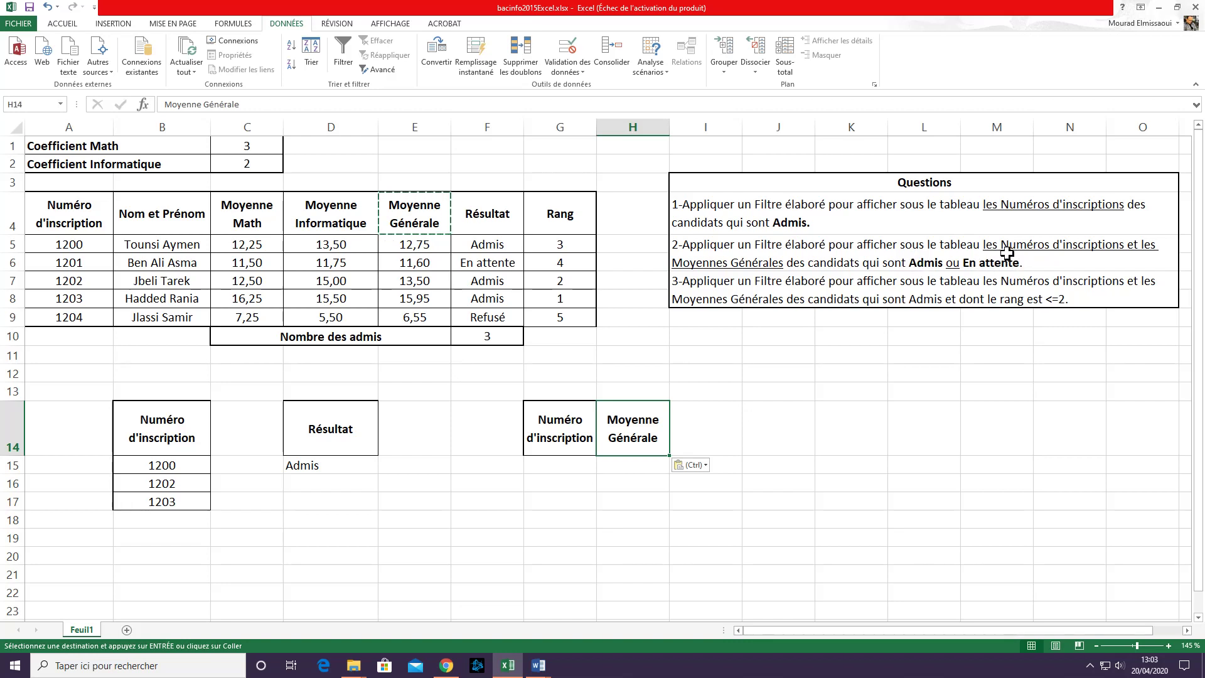
Build the first criterion by copying the "Résultat" header from F4 to J14 and entering Admis in J15.
click(493, 226)
right_click(494, 228)
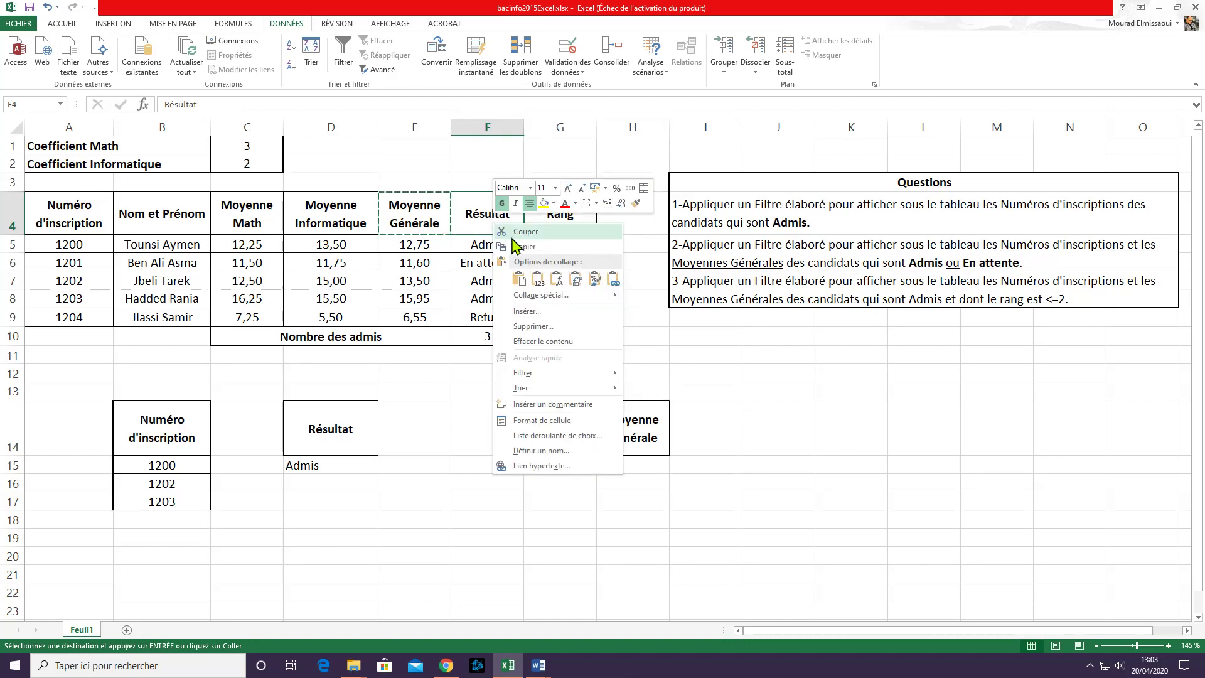
click(542, 238)
click(761, 428)
right_click(781, 424)
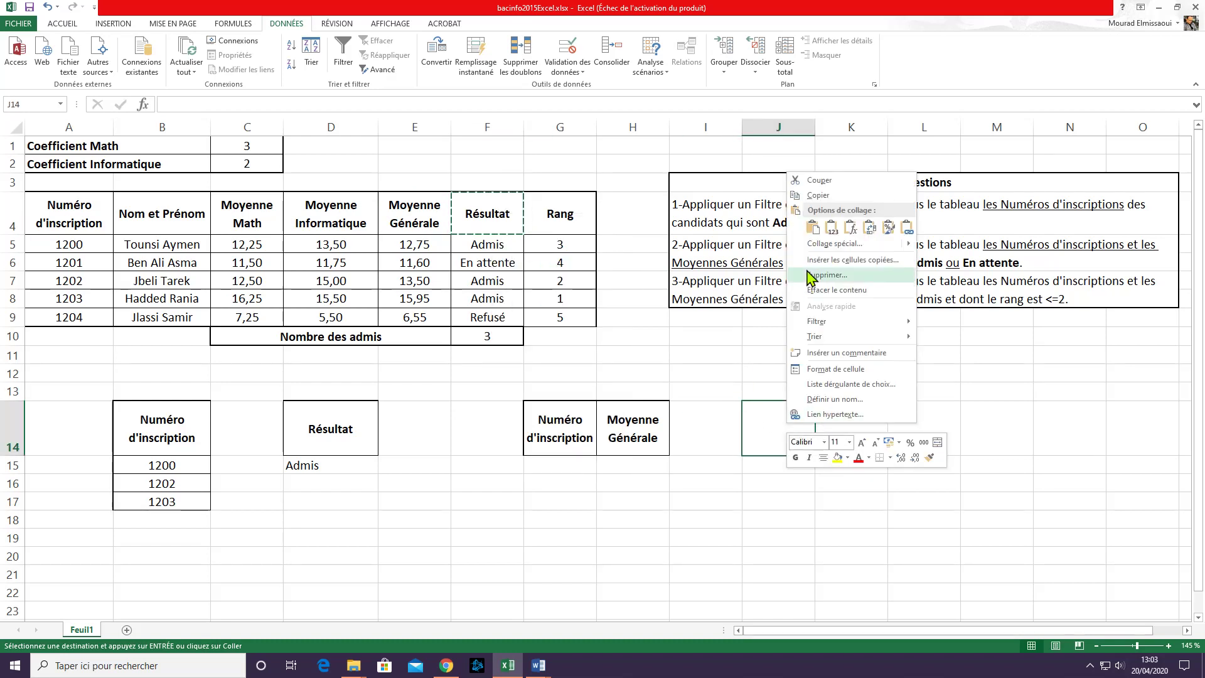
click(810, 244)
click(789, 472)
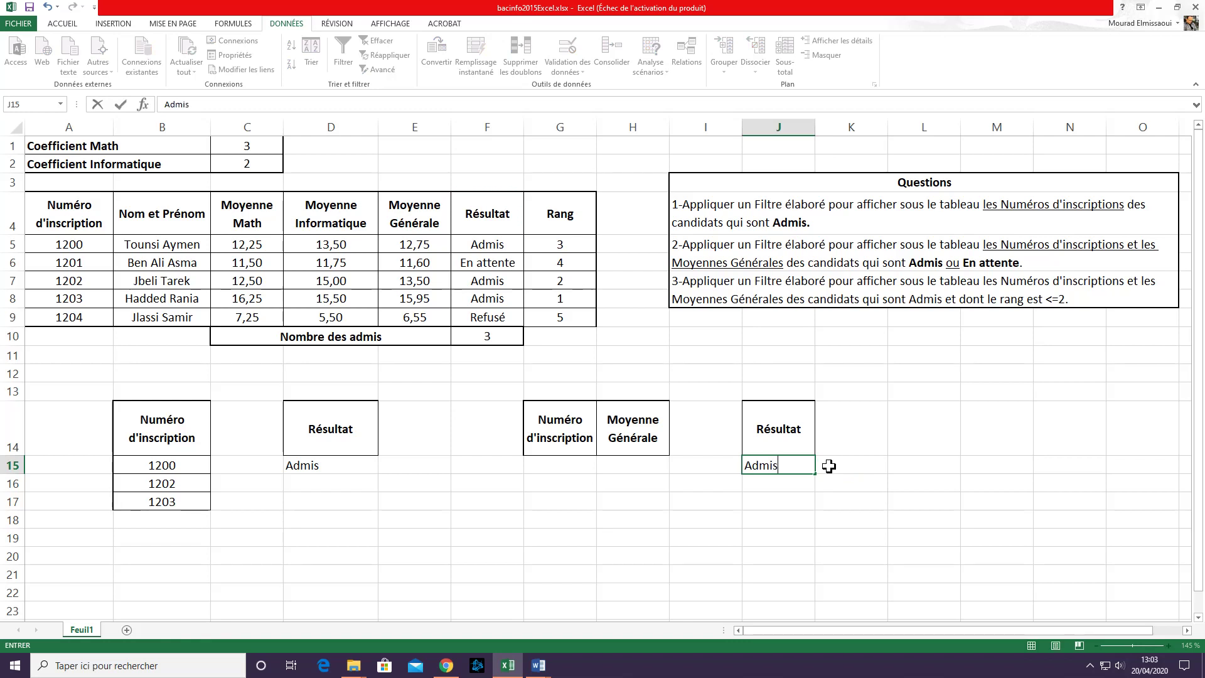
click(859, 435)
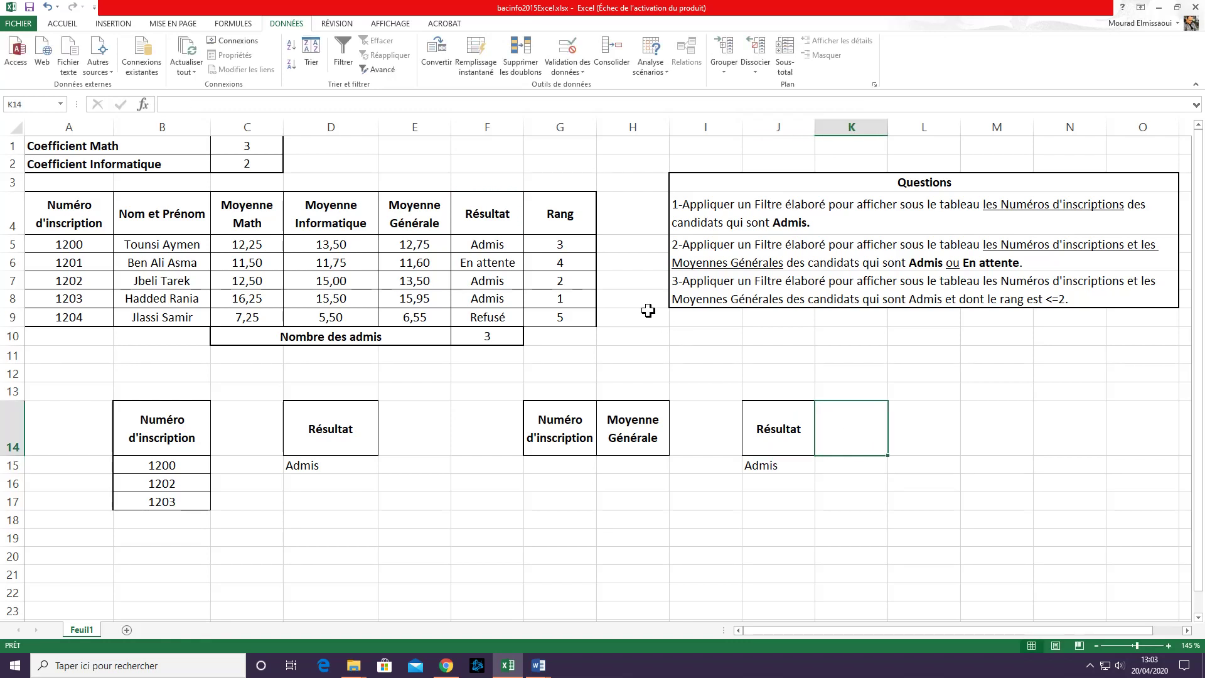
Add the alternative criterion by copying the "Résultat" header from F4 to K14 and entering En attente in K16.
click(506, 205)
right_click(506, 205)
click(528, 236)
right_click(854, 440)
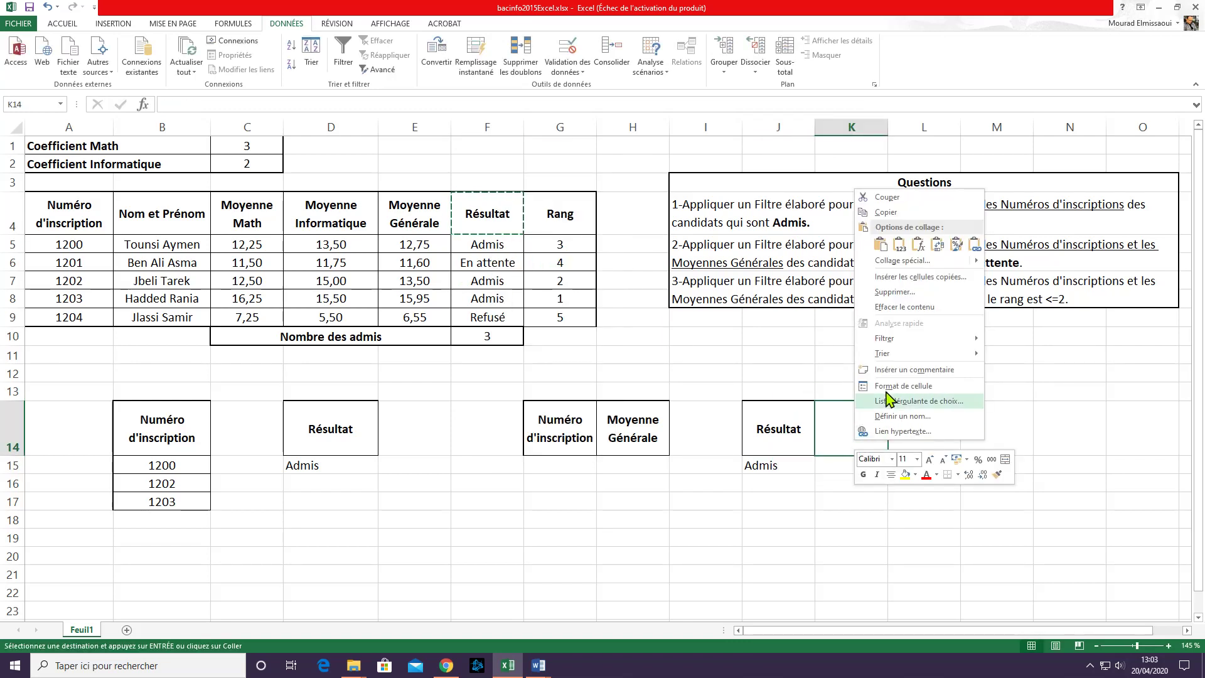
click(881, 246)
click(840, 481)
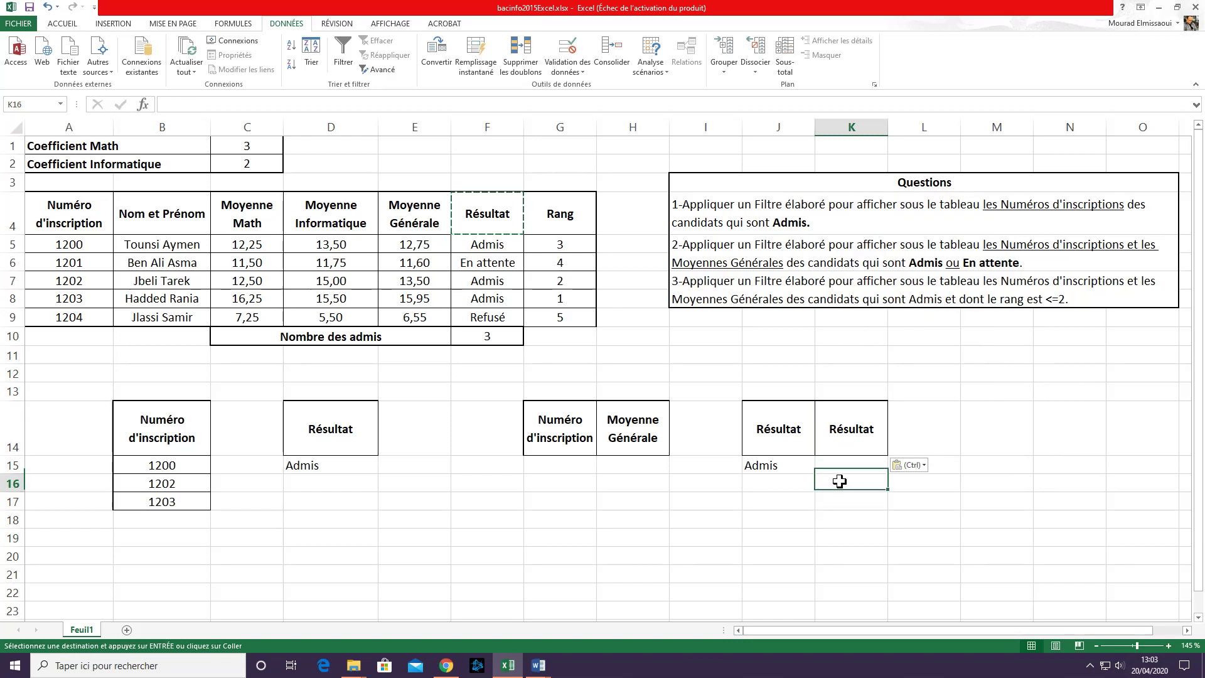
text(En attente)
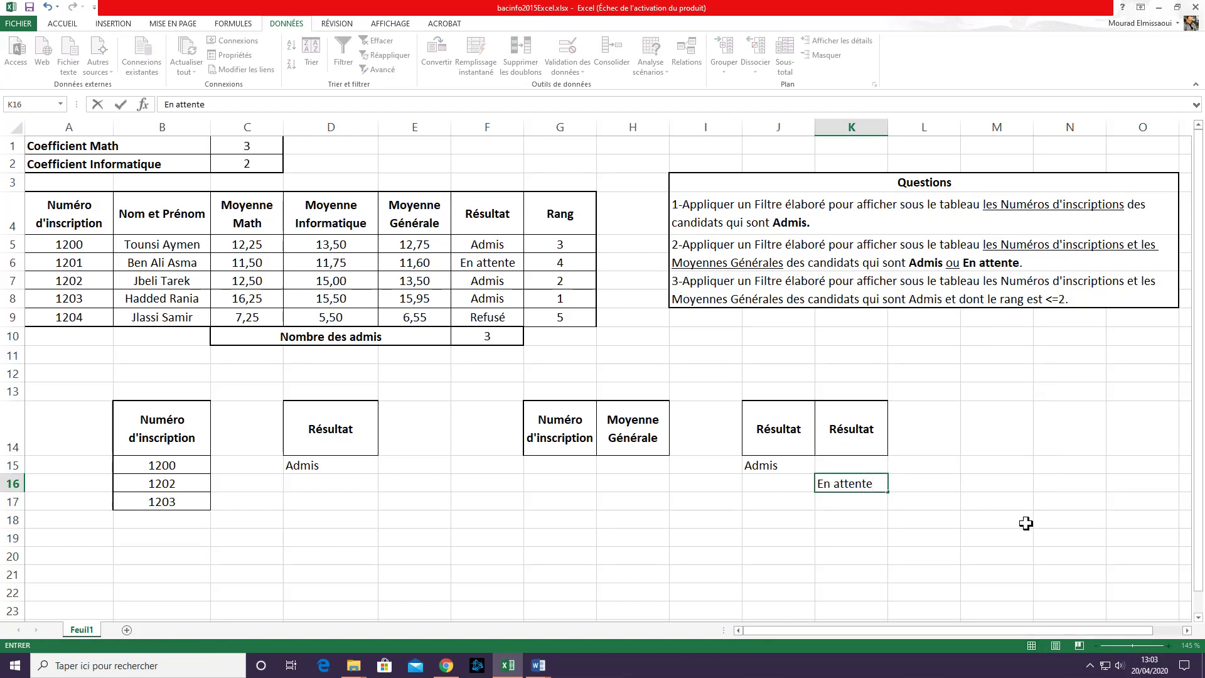
key(Return)
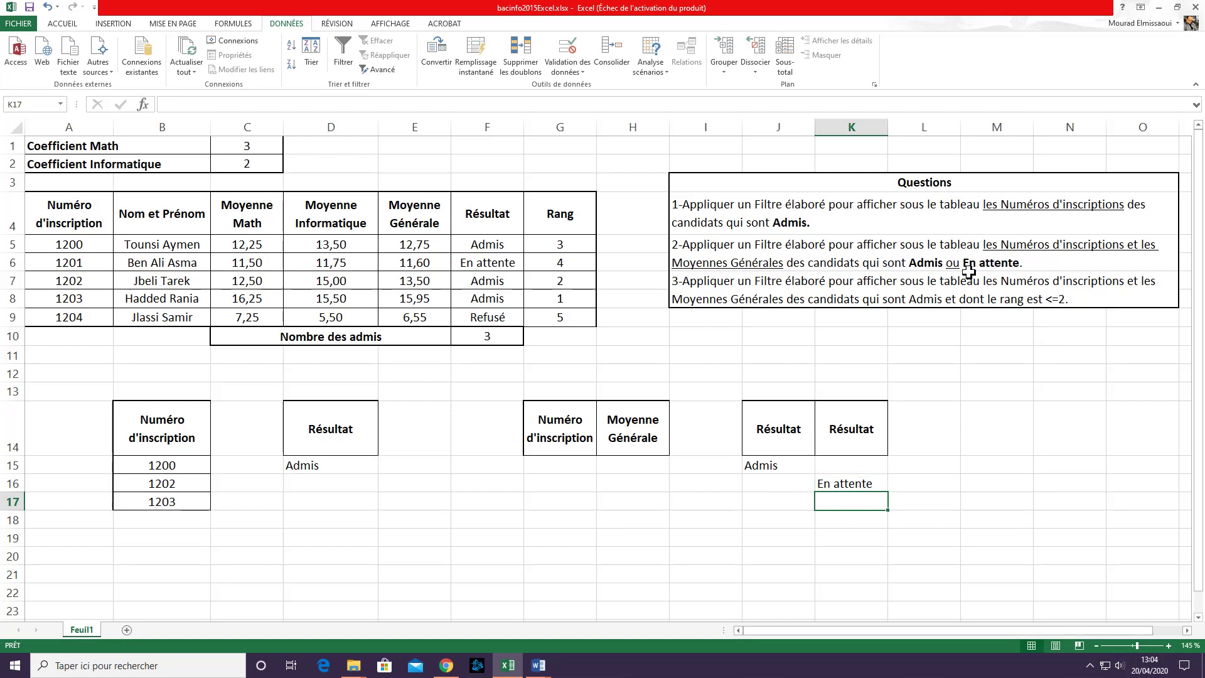
Try stacking both criteria in one column by moving En attente to J16 and clearing K14, and undo both changes.
click(848, 487)
drag(849, 491, 772, 493)
click(851, 427)
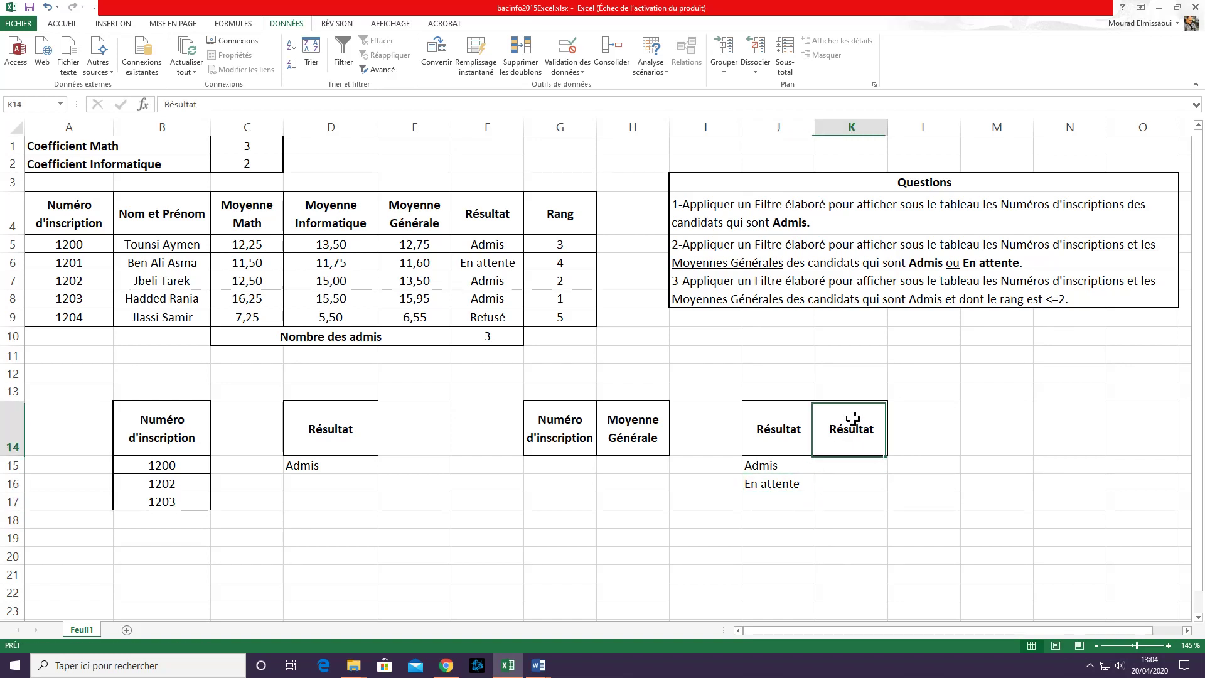
key(Delete)
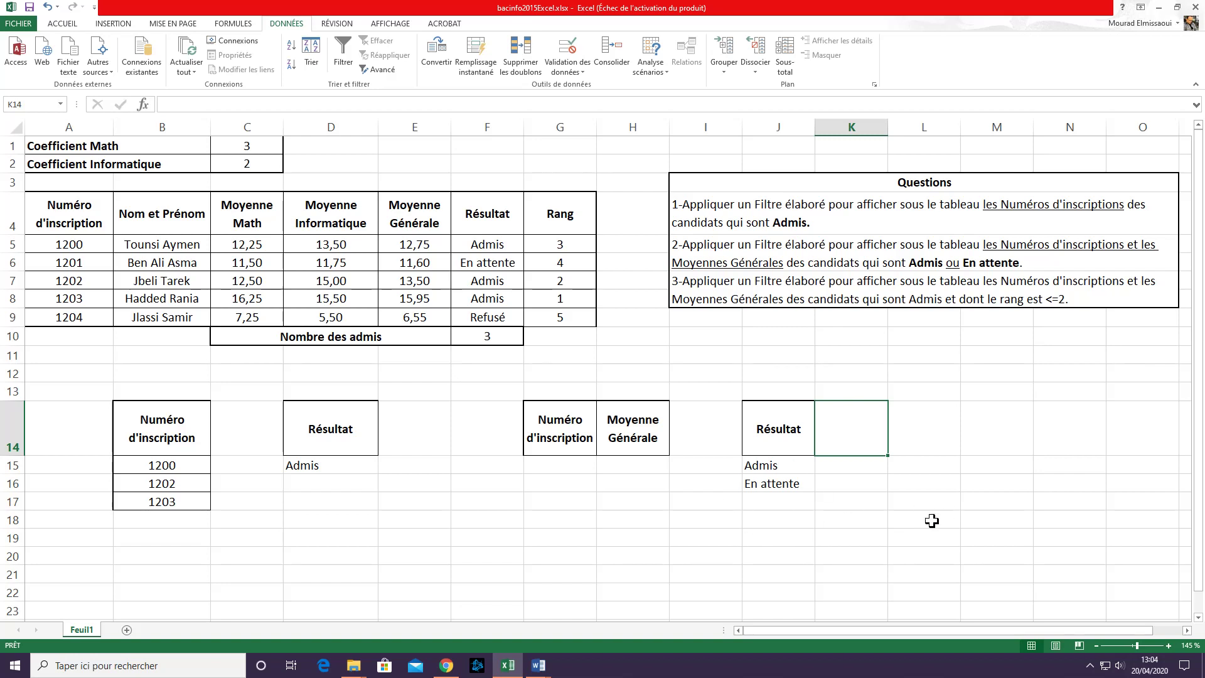
key(ctrl+z)
key(ctrl+z)
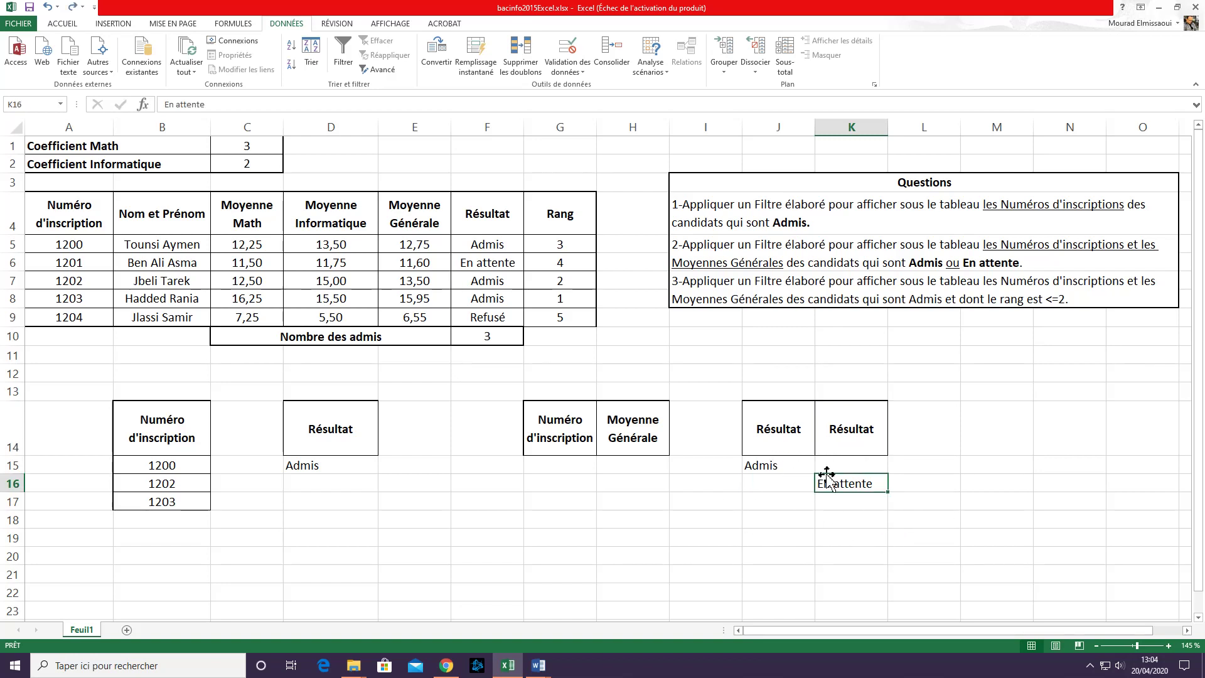
click(801, 469)
click(824, 487)
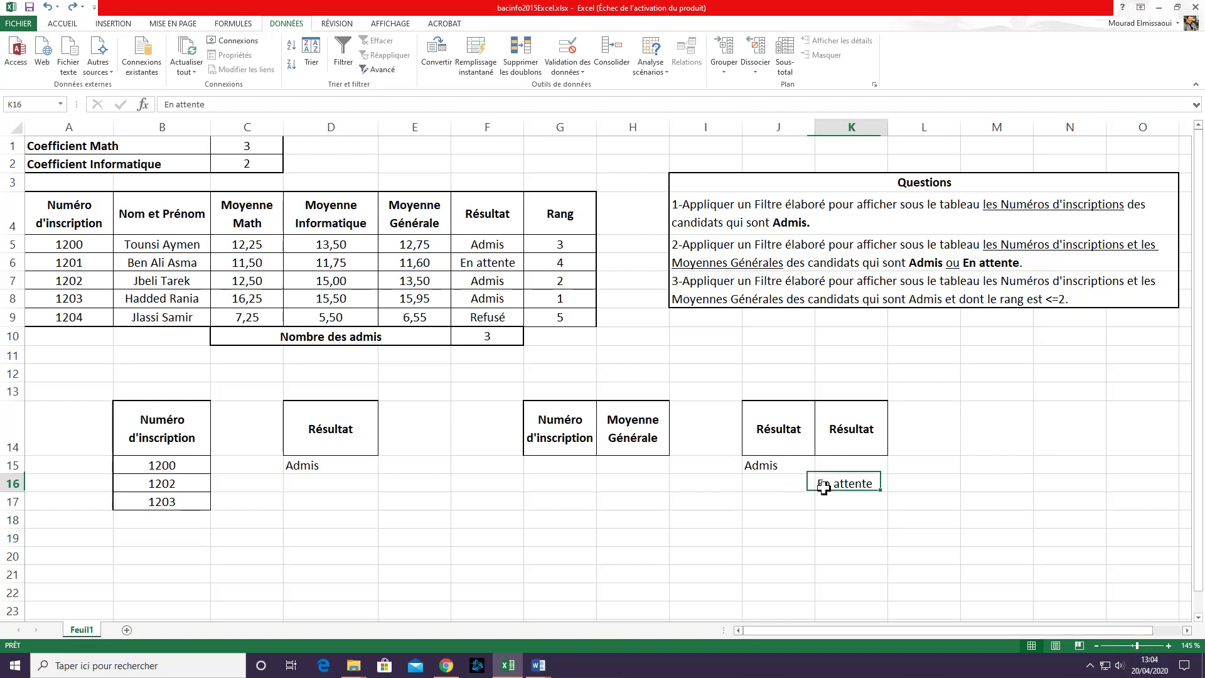
click(789, 466)
click(842, 487)
click(795, 471)
click(819, 484)
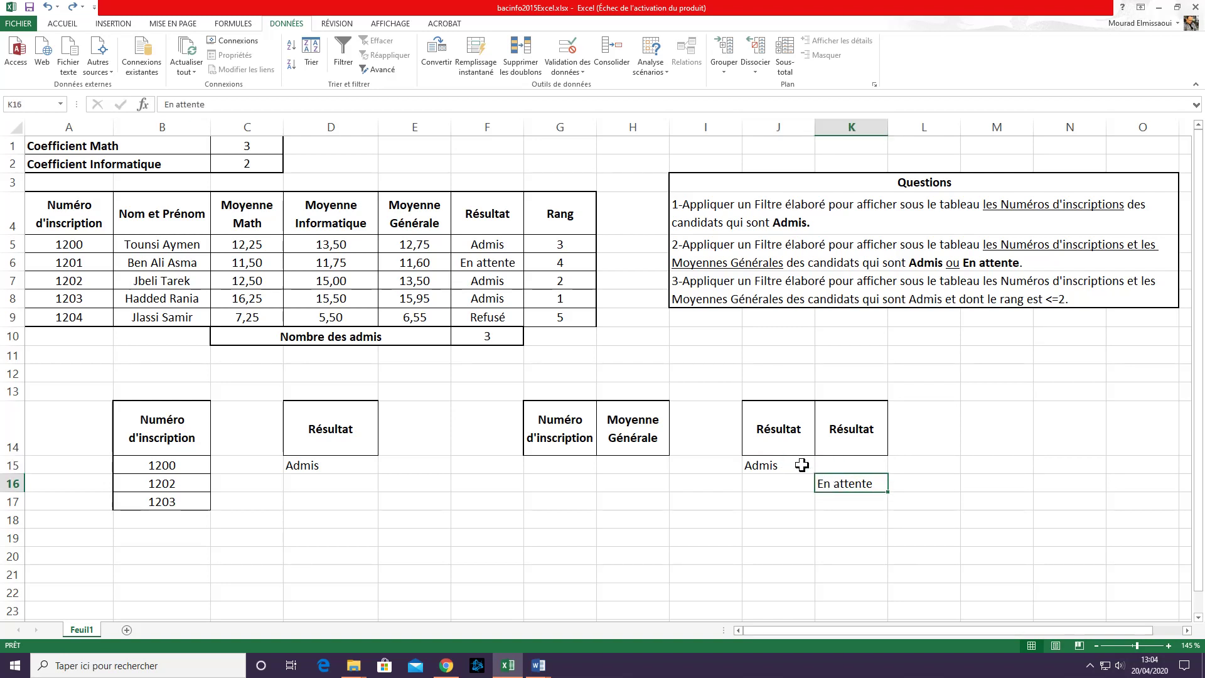
click(801, 464)
click(826, 484)
click(795, 467)
click(832, 483)
click(805, 471)
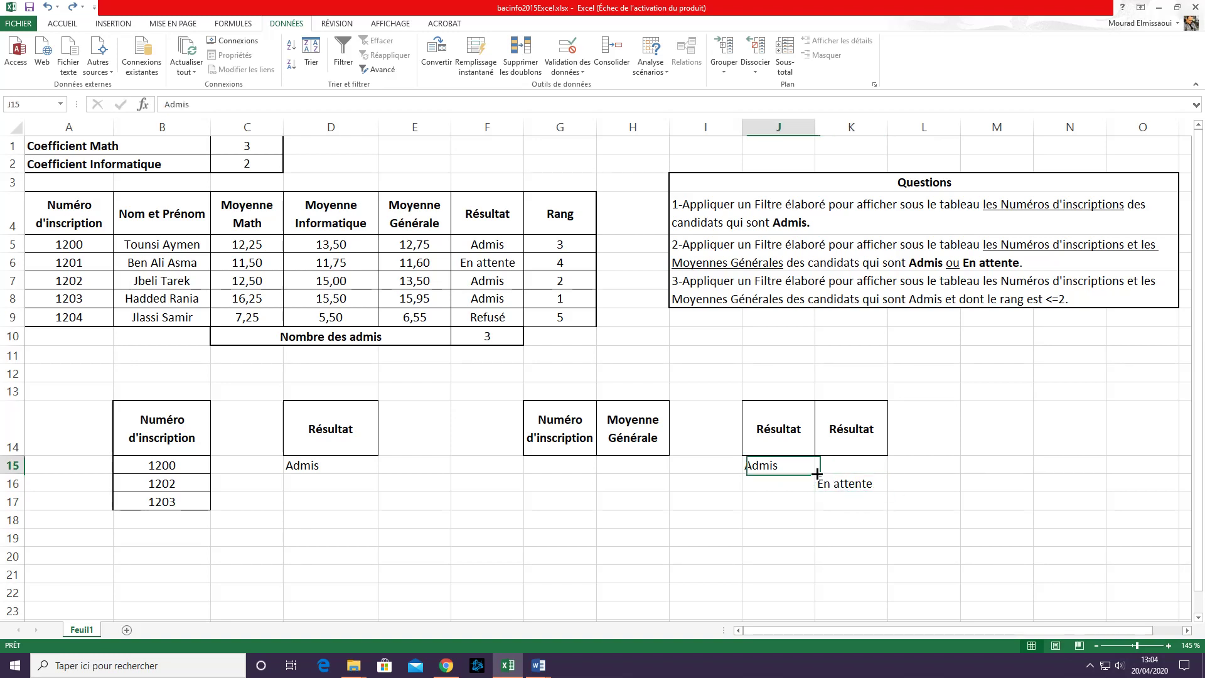
click(838, 484)
click(912, 501)
drag(789, 466, 917, 467)
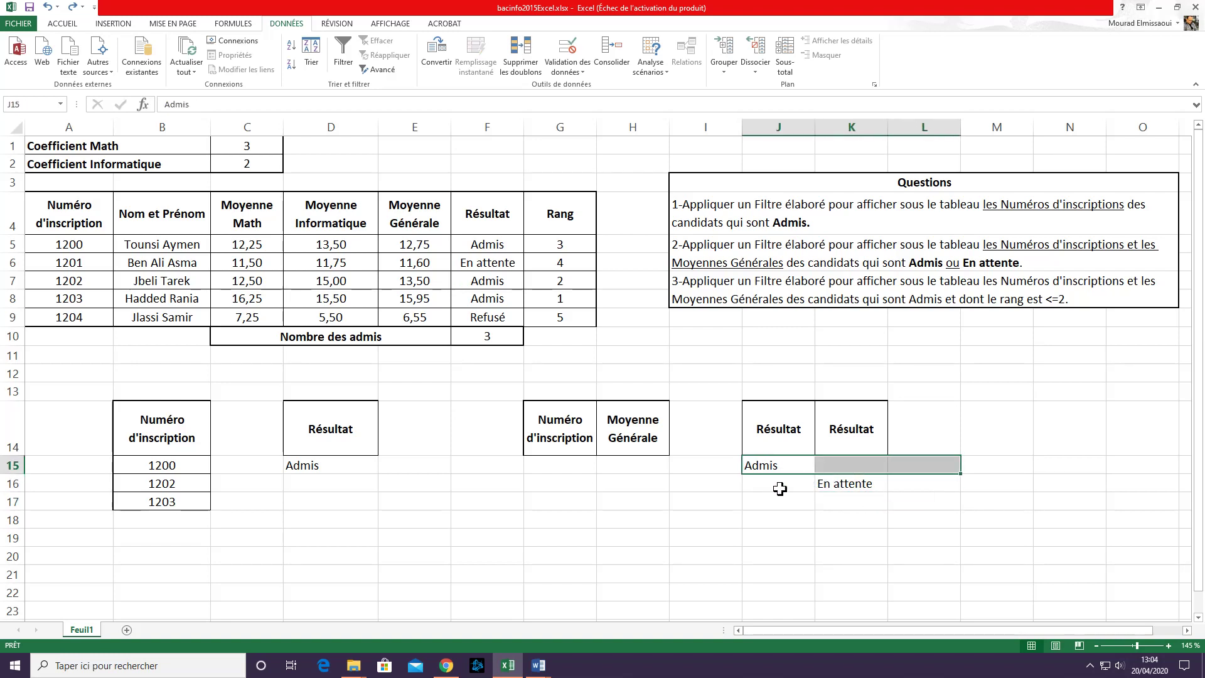
drag(778, 487, 939, 488)
drag(853, 506, 970, 499)
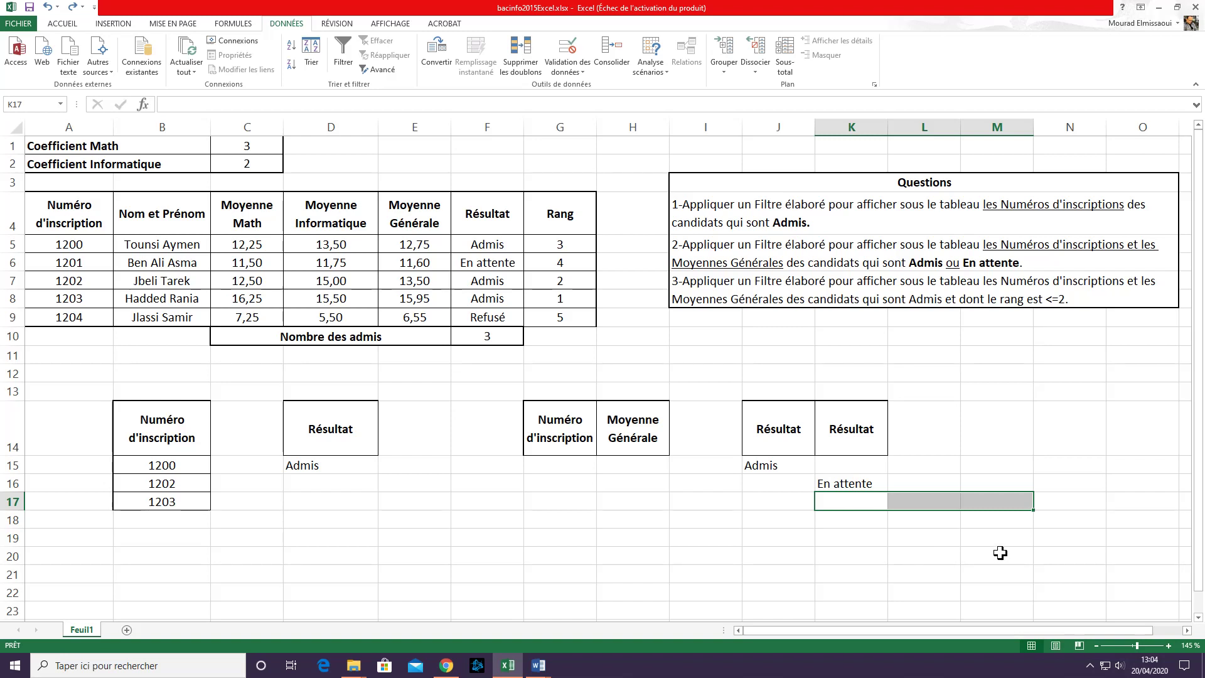
Try a third alternative criterion by copying the "Rang" header from G4 to L14 and entering 3 in L17, and undo it.
click(560, 214)
right_click(560, 214)
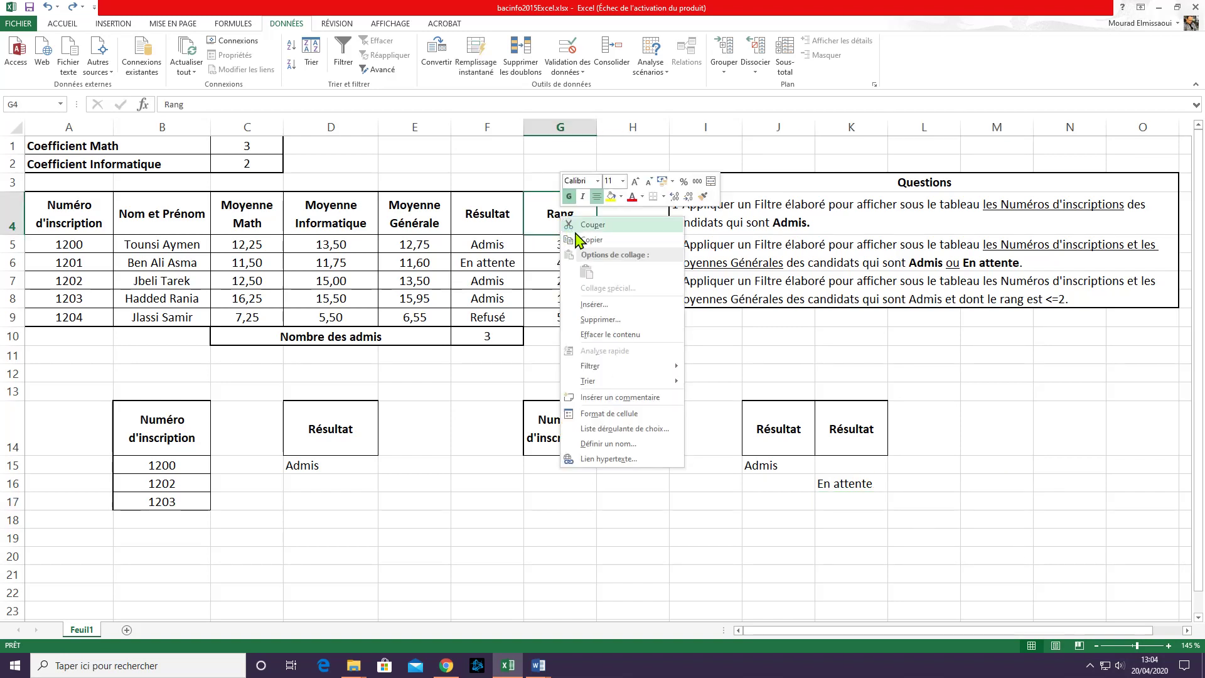
click(584, 240)
click(922, 425)
right_click(923, 425)
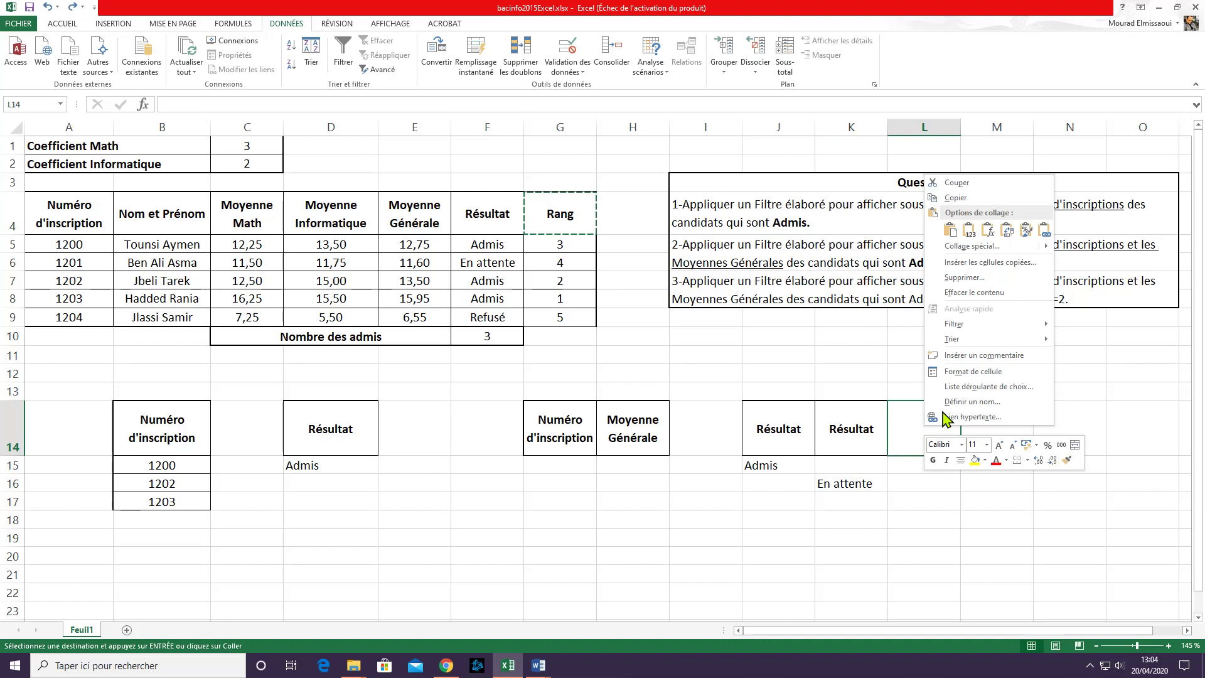
click(939, 237)
click(922, 501)
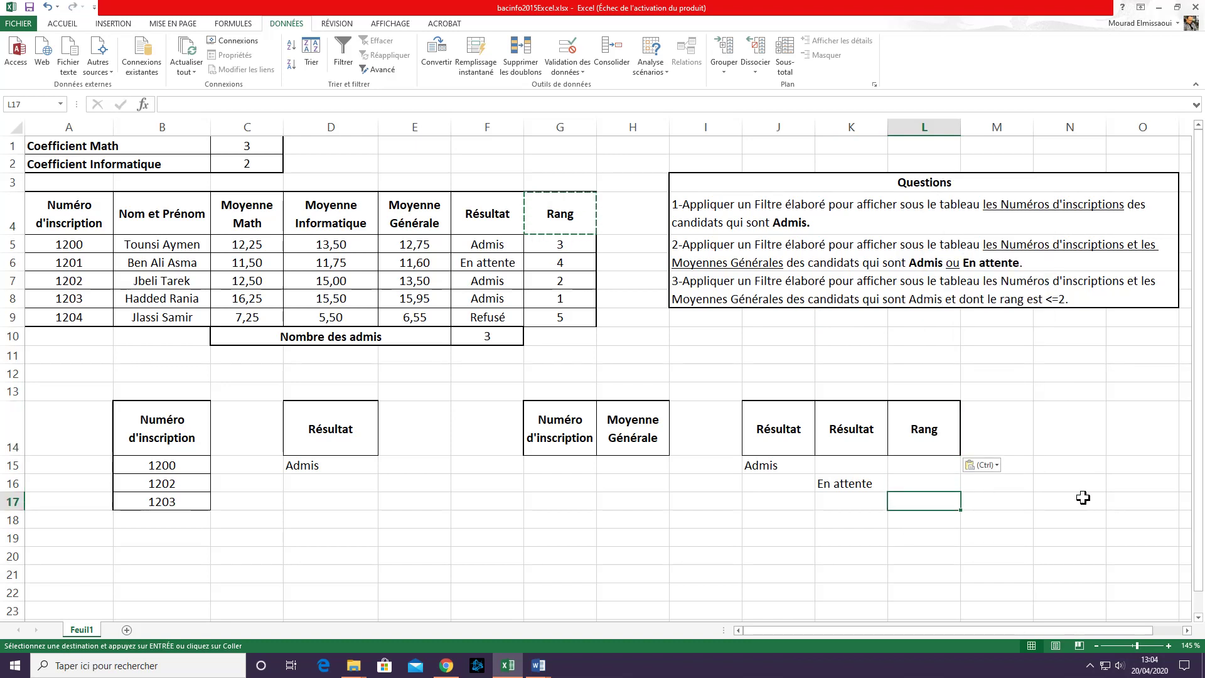
text(3)
key(Return)
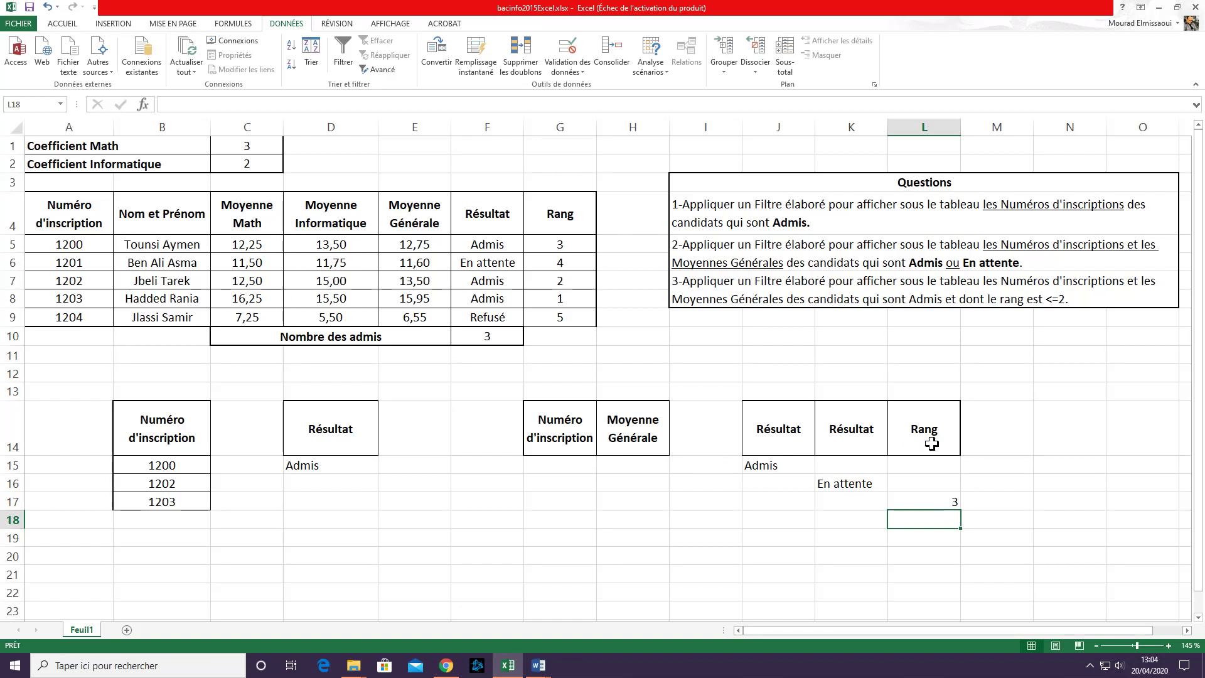
key(ctrl+z)
key(ctrl+z)
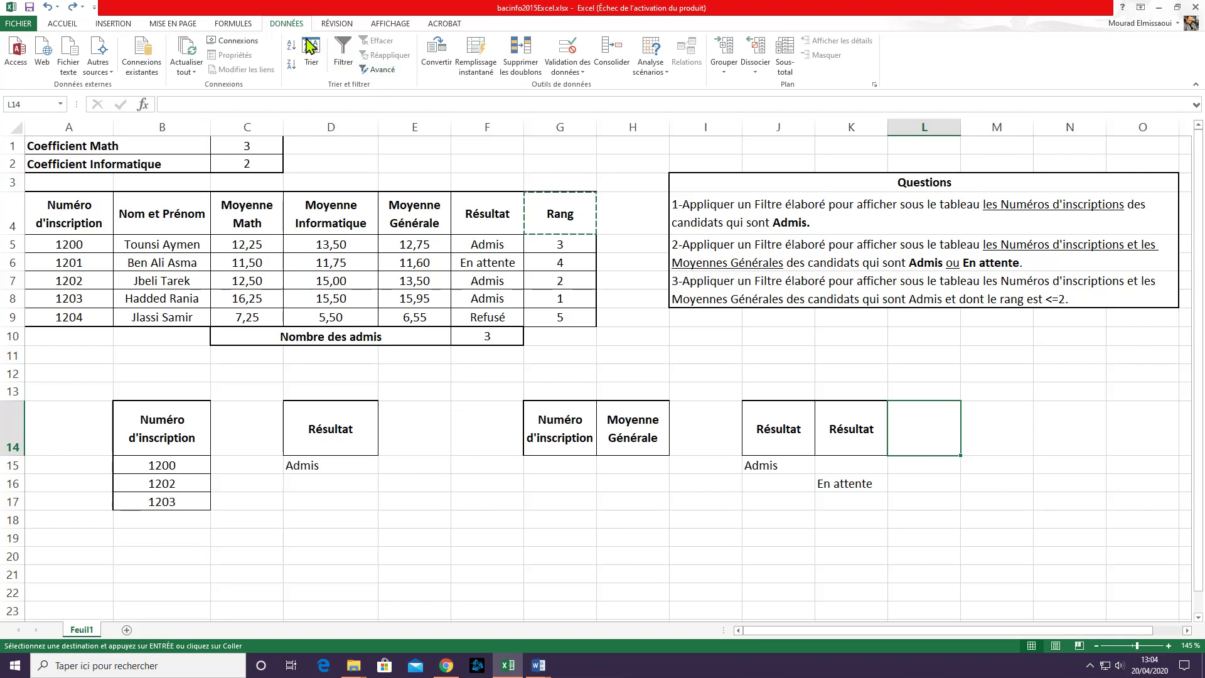
Run an advanced filter on A4:G9 with criteria range J14:K16, copying the matching rows to G14:H14.
click(388, 75)
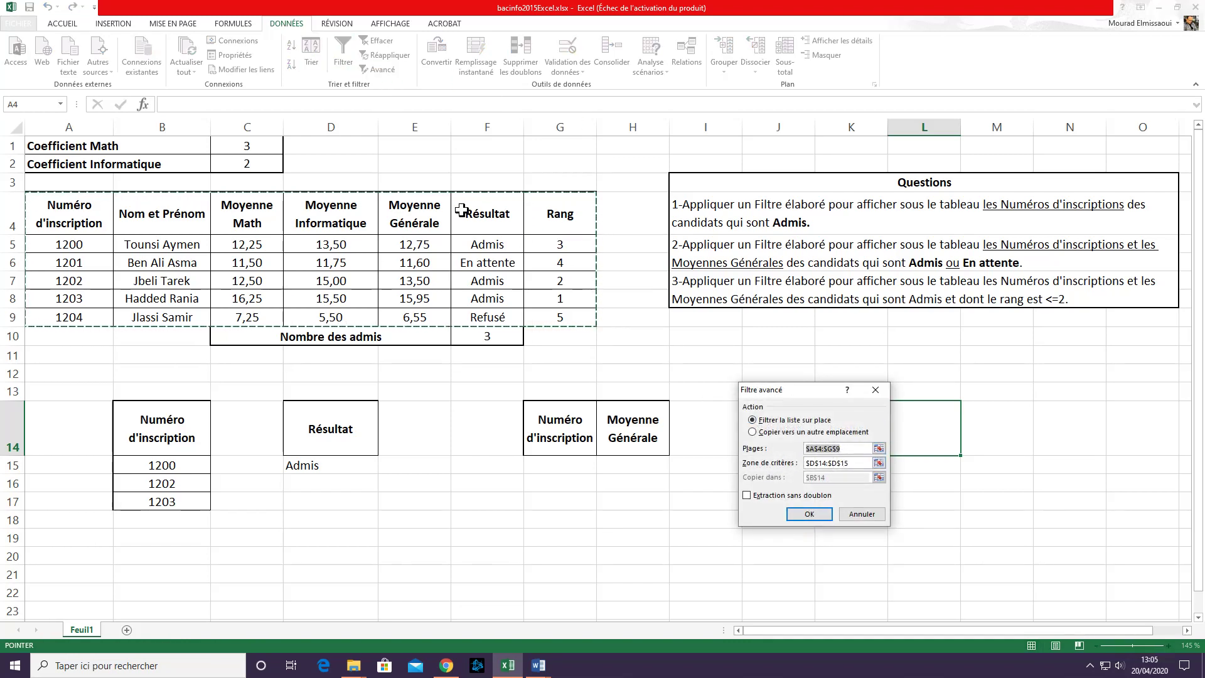
click(856, 463)
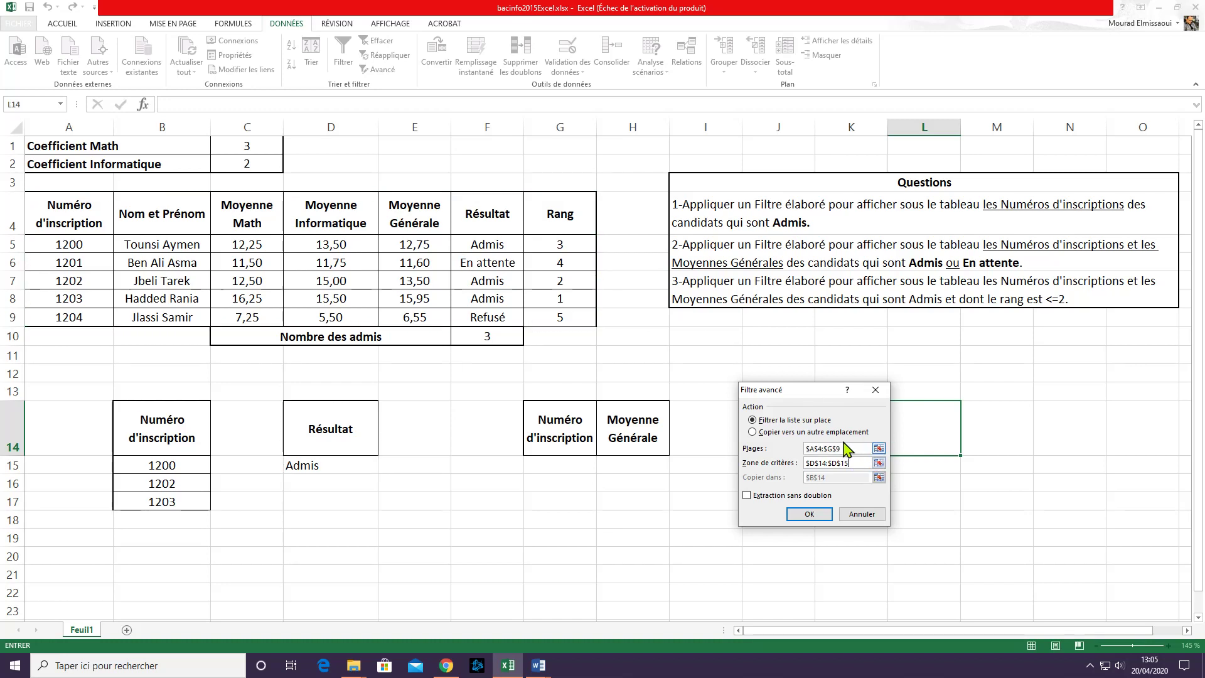
drag(786, 395, 1034, 413)
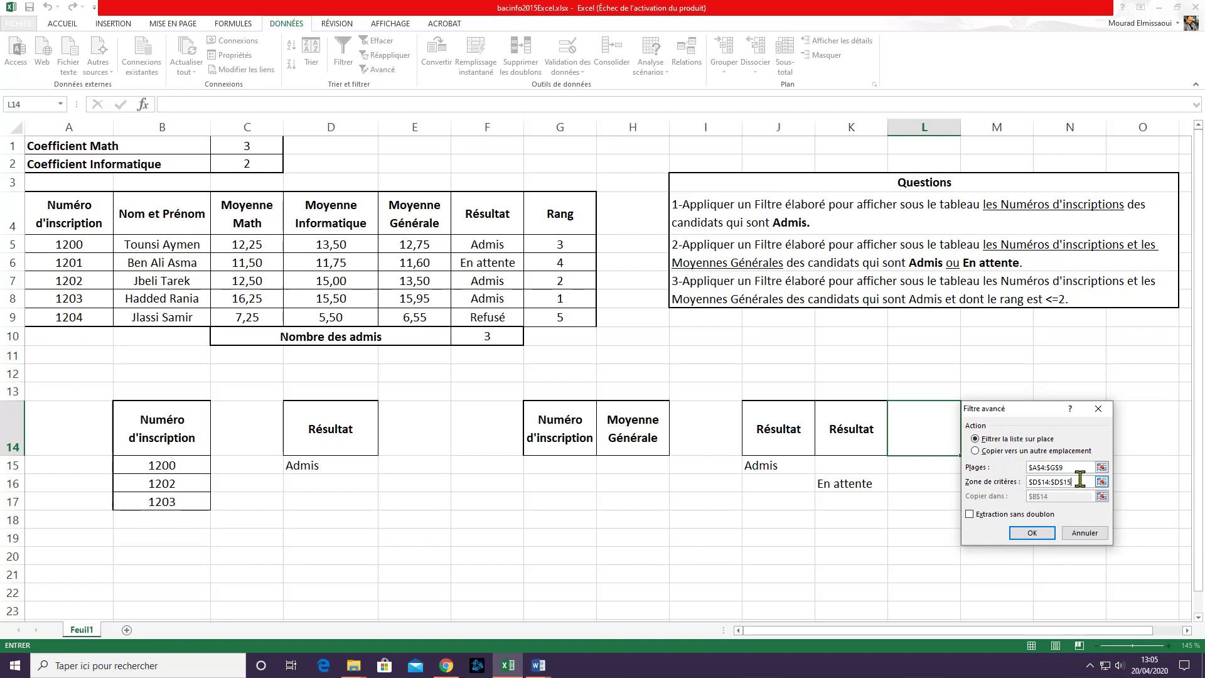
drag(1076, 482, 1021, 490)
drag(776, 440, 850, 489)
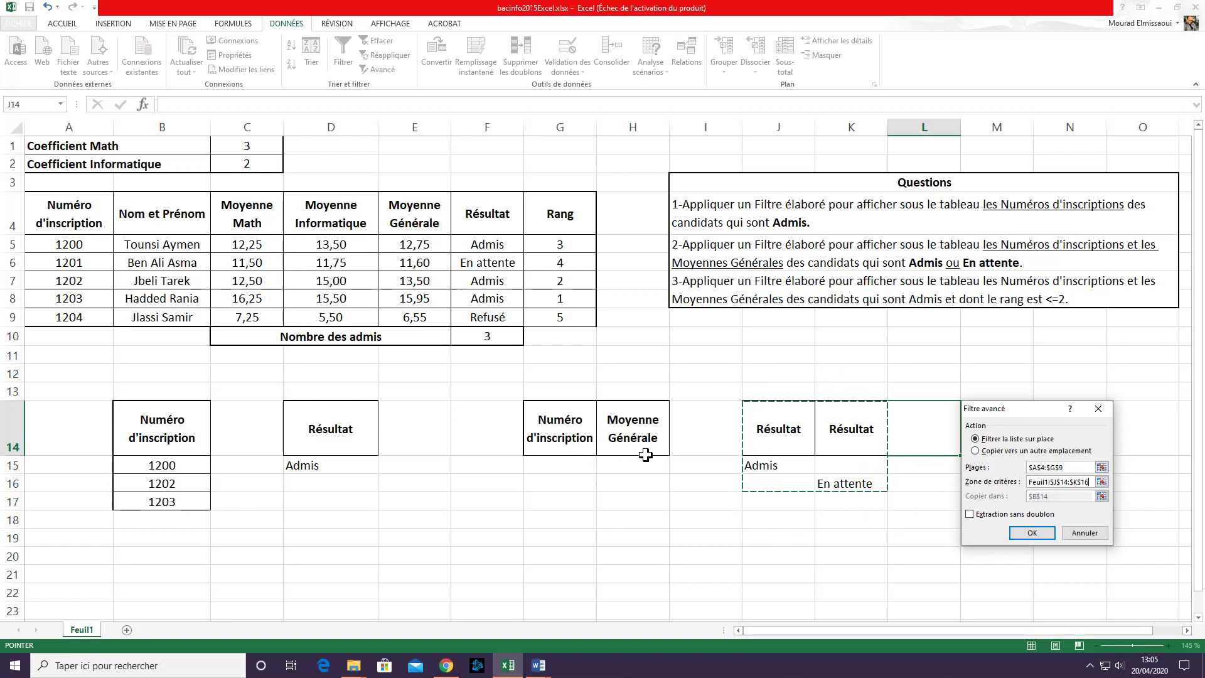
click(975, 451)
click(1061, 496)
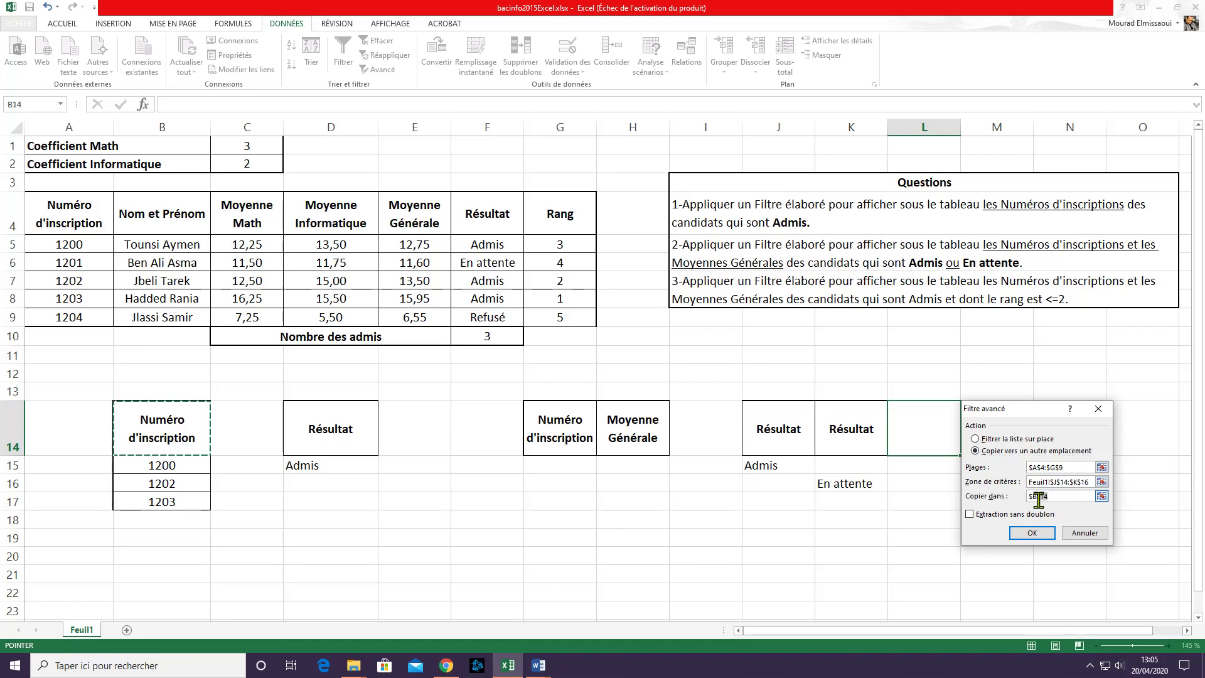
drag(546, 432, 628, 454)
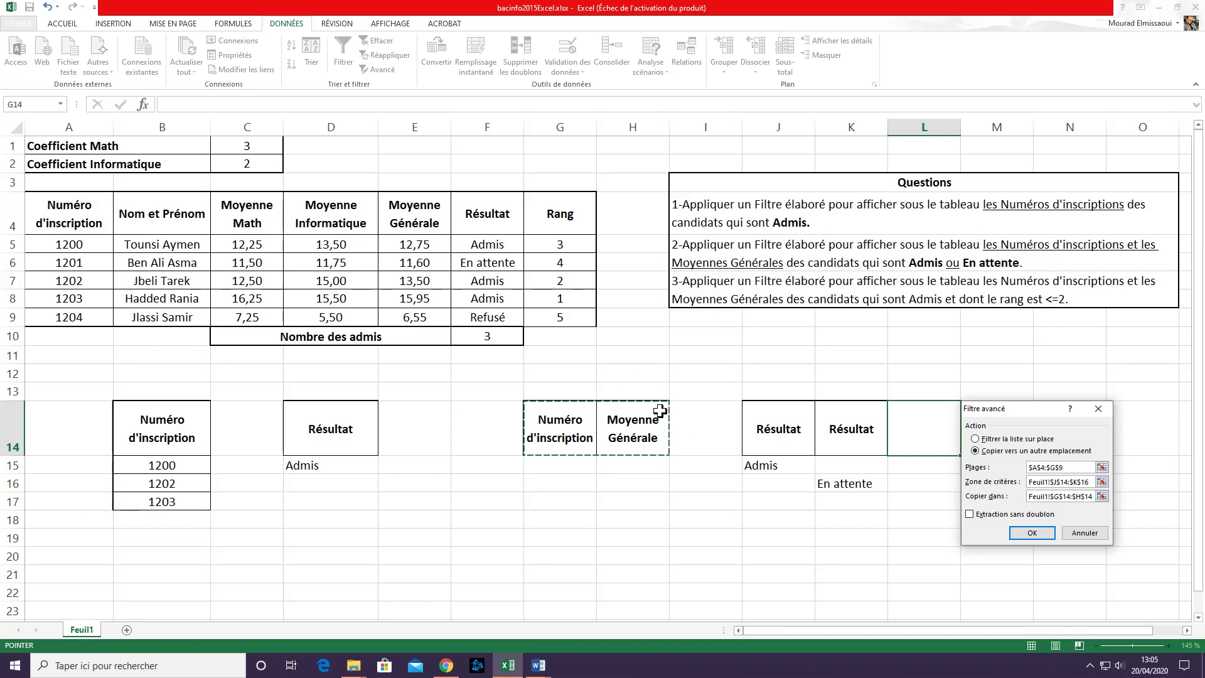
click(1034, 535)
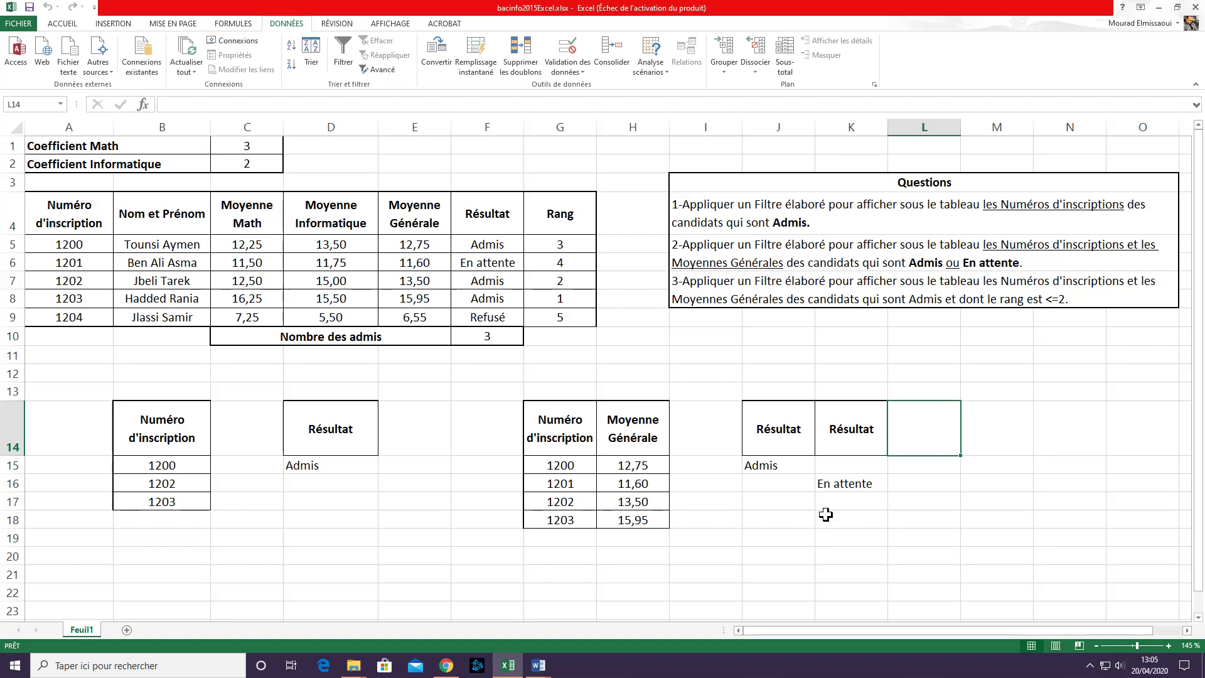
Check the extracted registration numbers in G15:G18 against the criteria in J15 and K16.
click(568, 467)
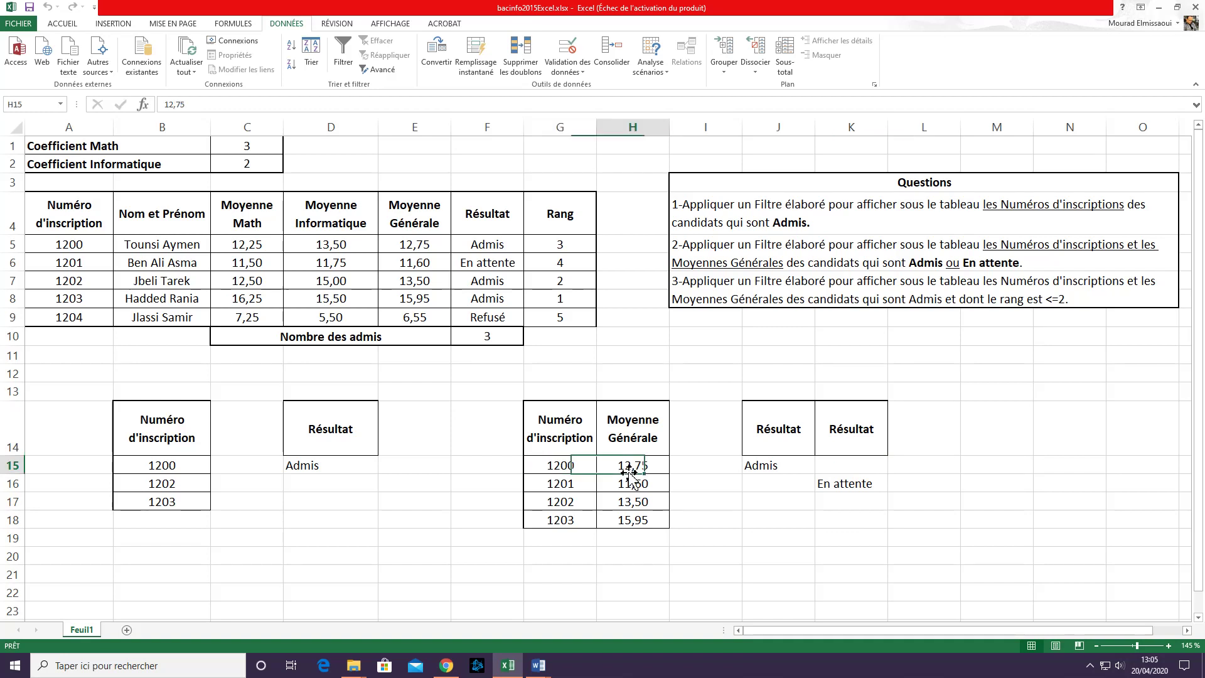
click(567, 484)
click(569, 502)
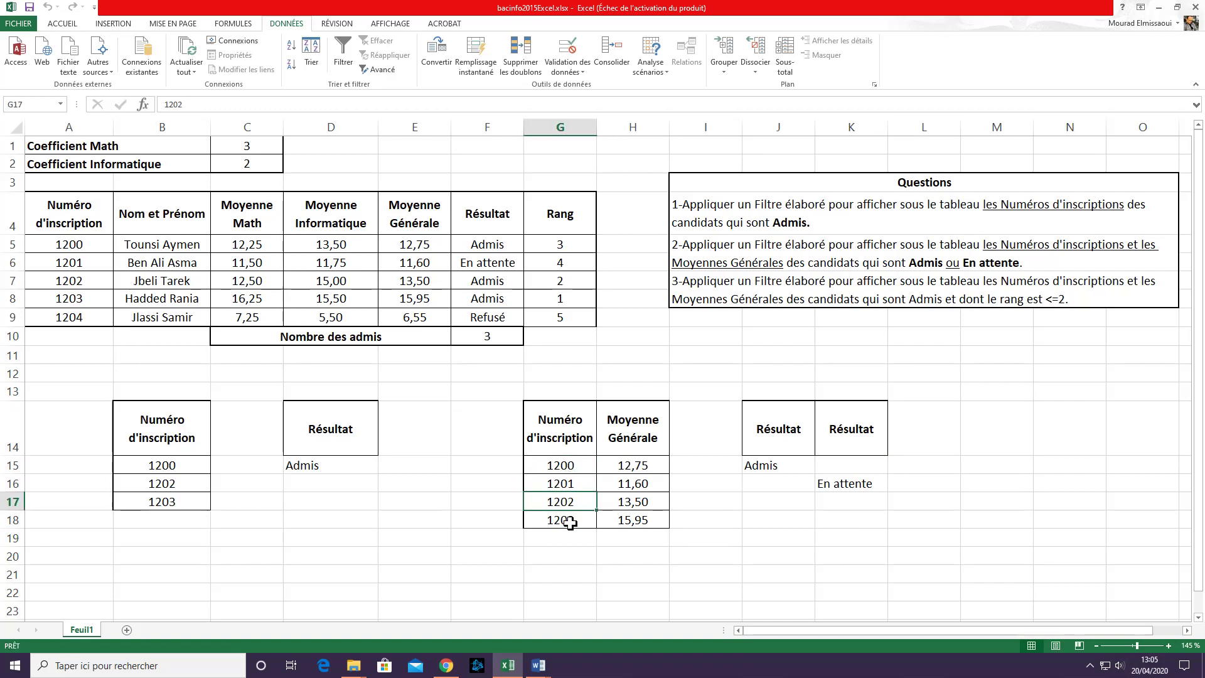
click(570, 520)
click(788, 465)
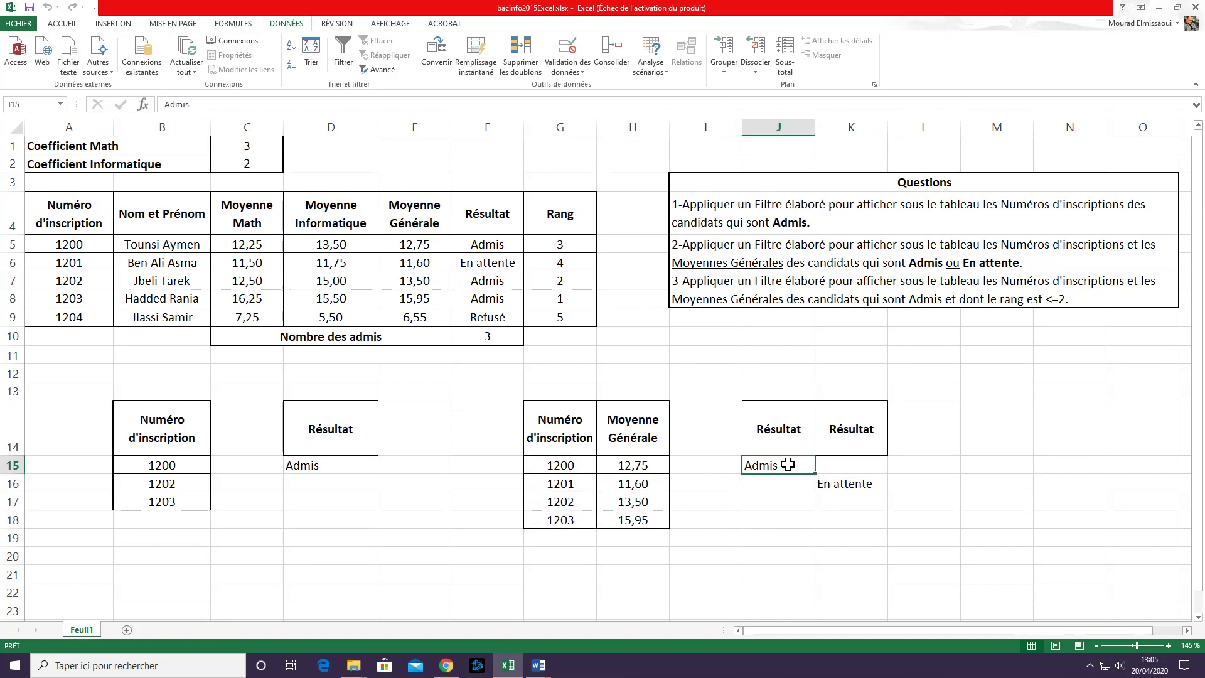
click(859, 489)
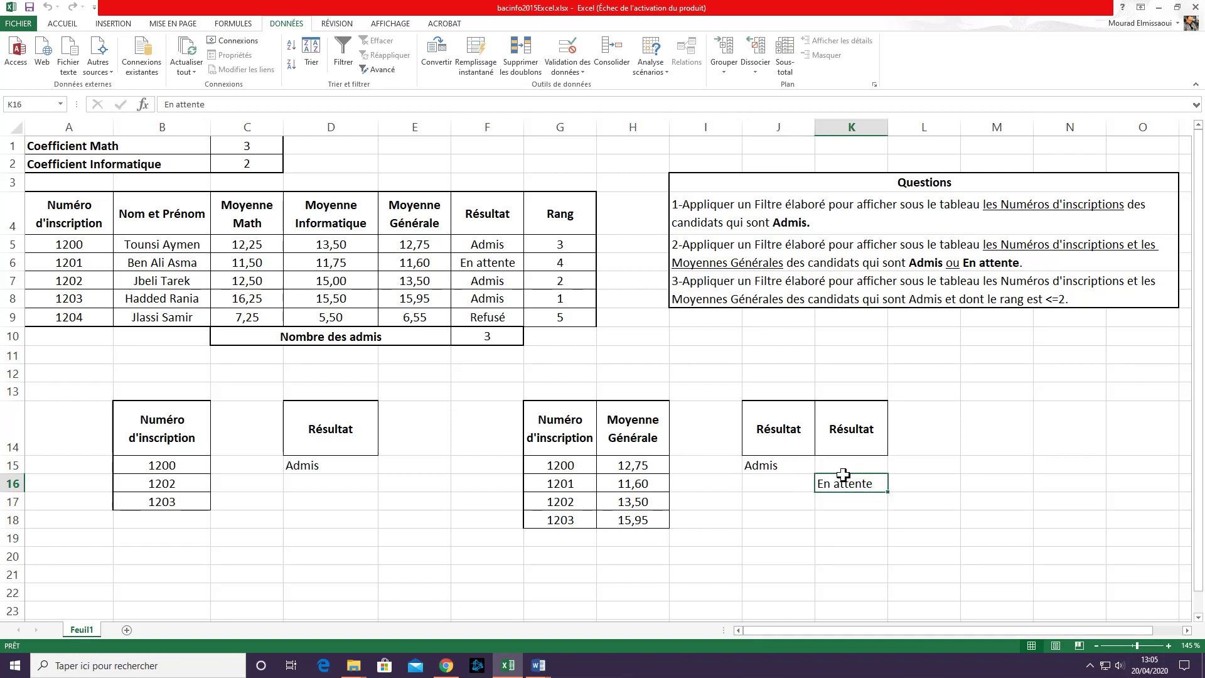
click(96, 241)
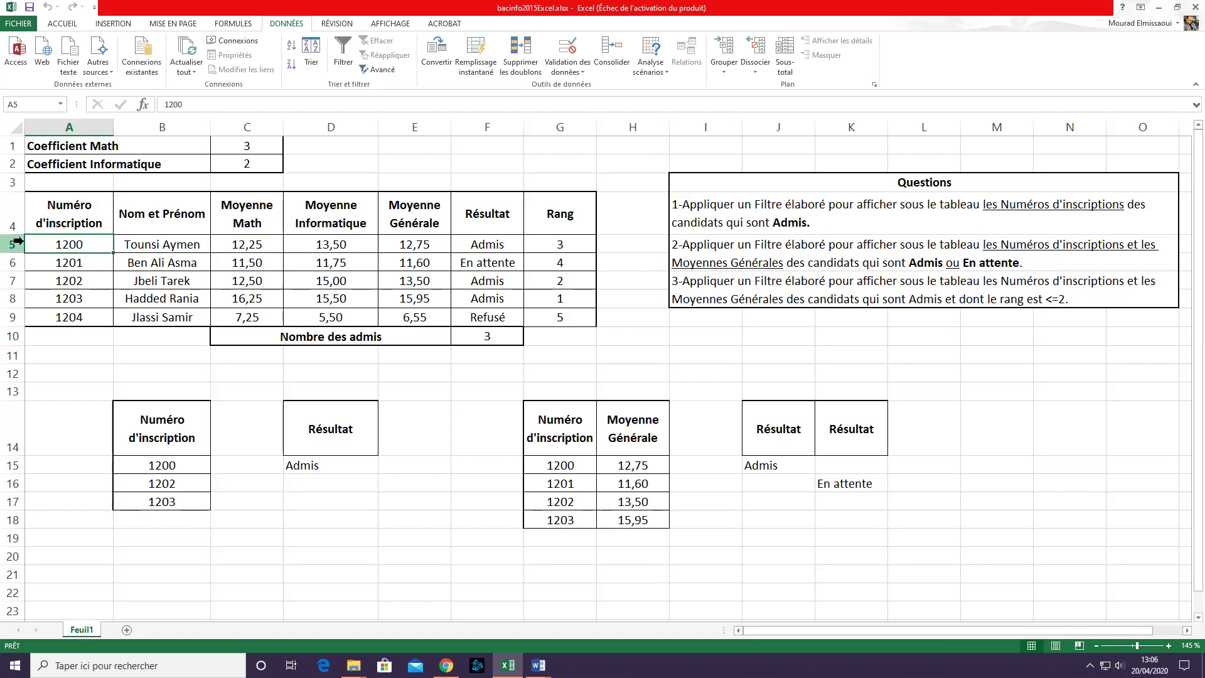
Copy the "Numéro d'inscription" and "Moyenne Générale" headers from A4 and E4 to N14:O14 for the third extraction.
click(49, 213)
ctrl+click(414, 214)
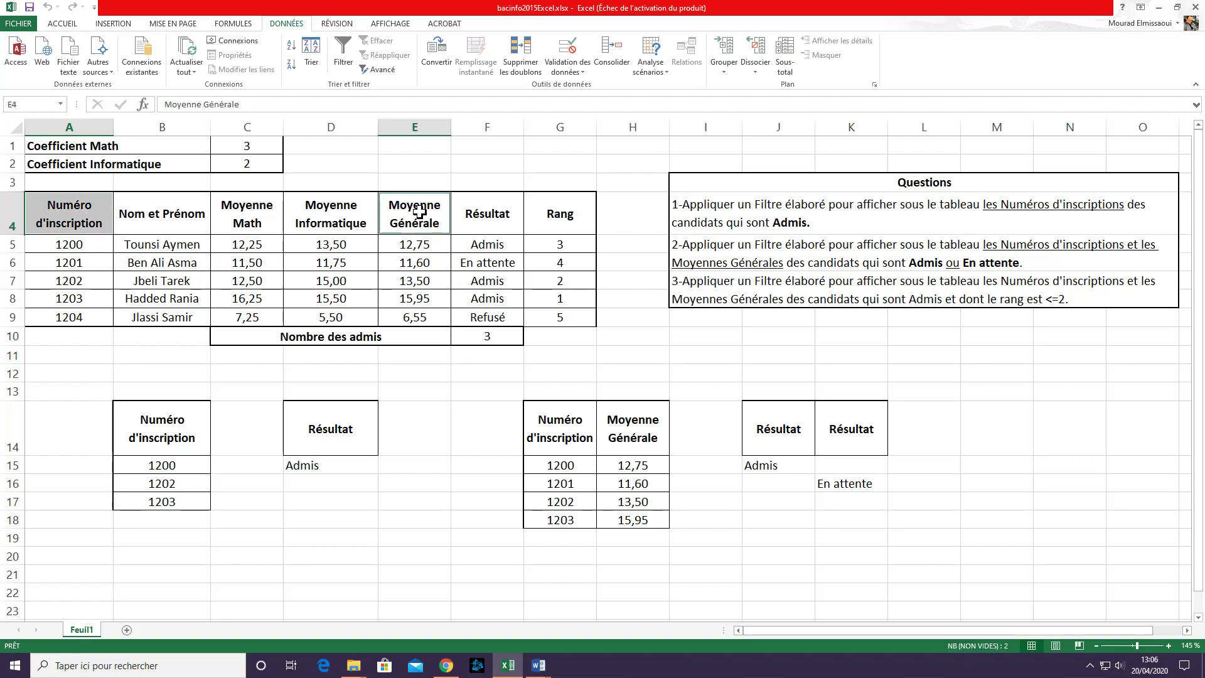
right_click(416, 211)
click(457, 246)
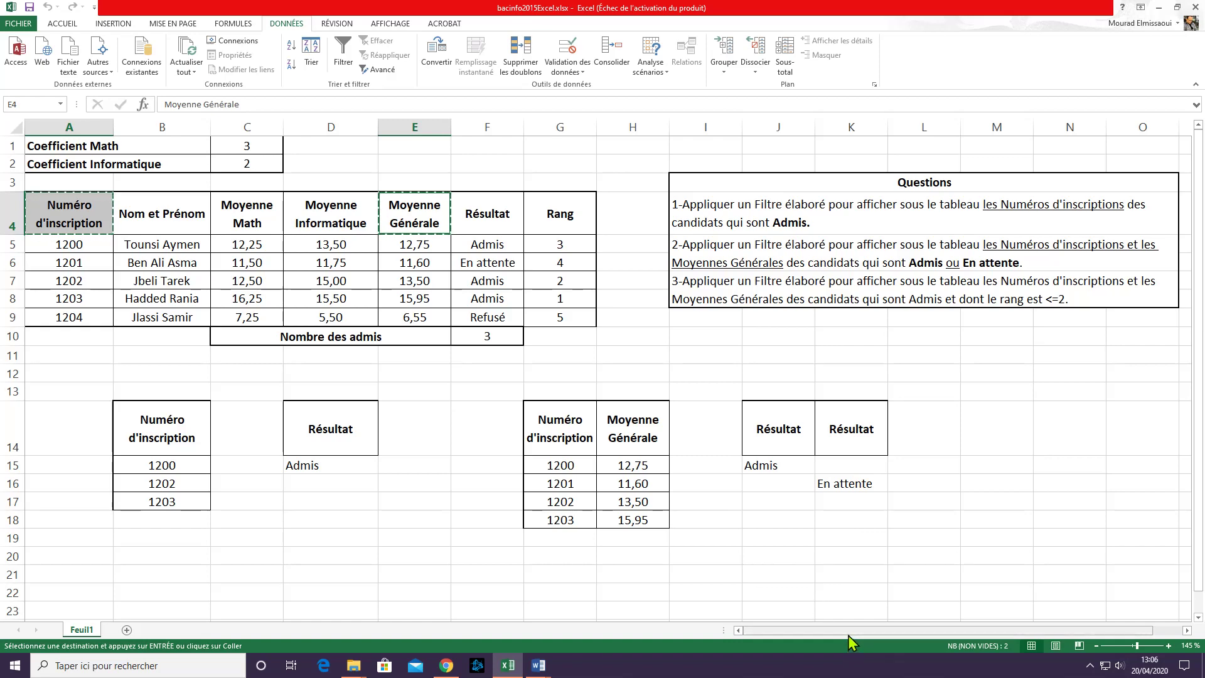
drag(849, 633, 955, 633)
right_click(985, 428)
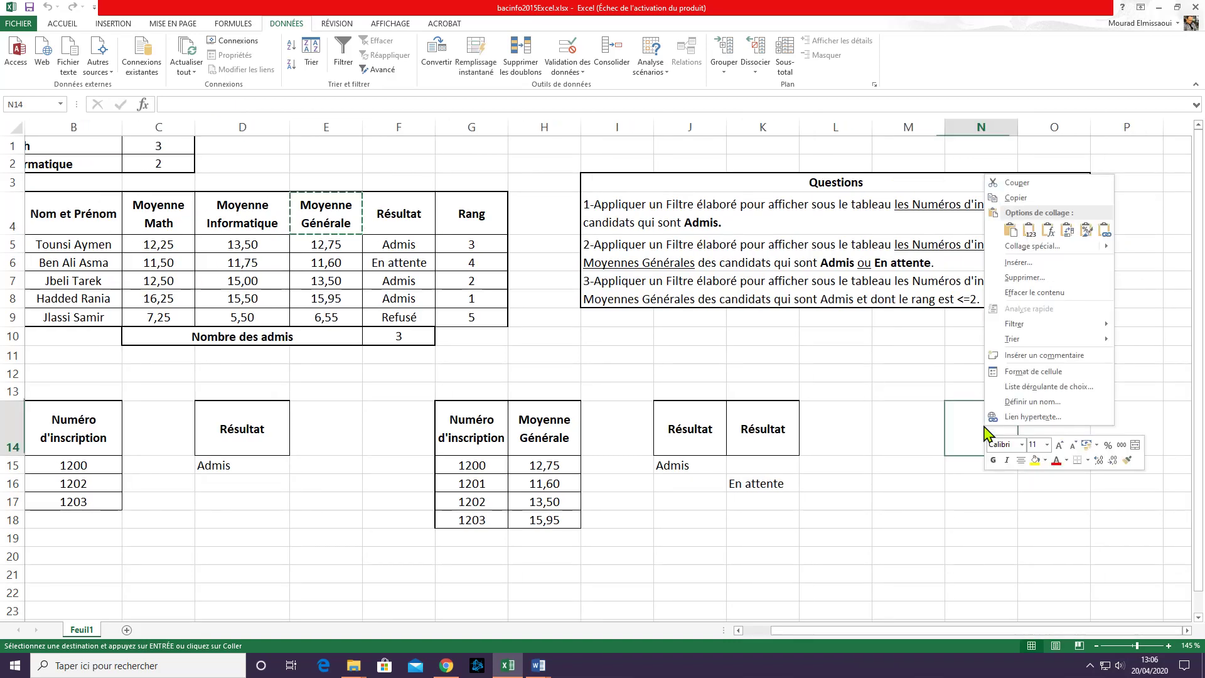
click(1006, 234)
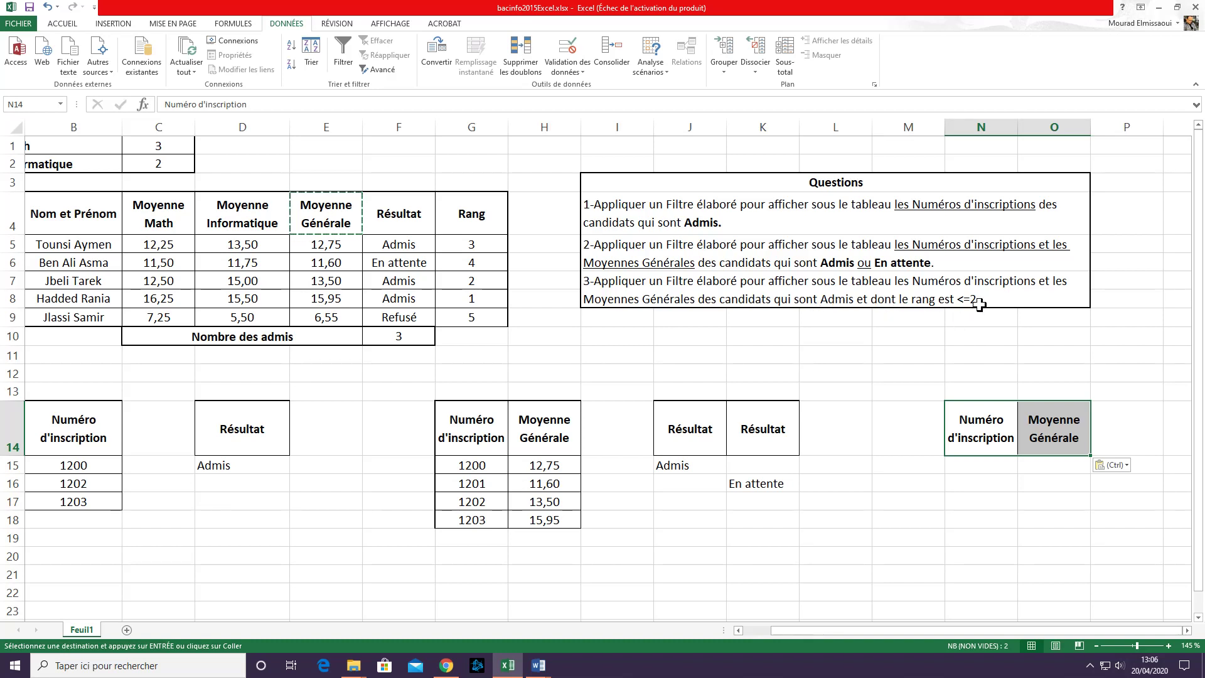
Underline "les Numéros d'inscriptions et les Moyennes Générales" in the text of question 3.
double_click(872, 297)
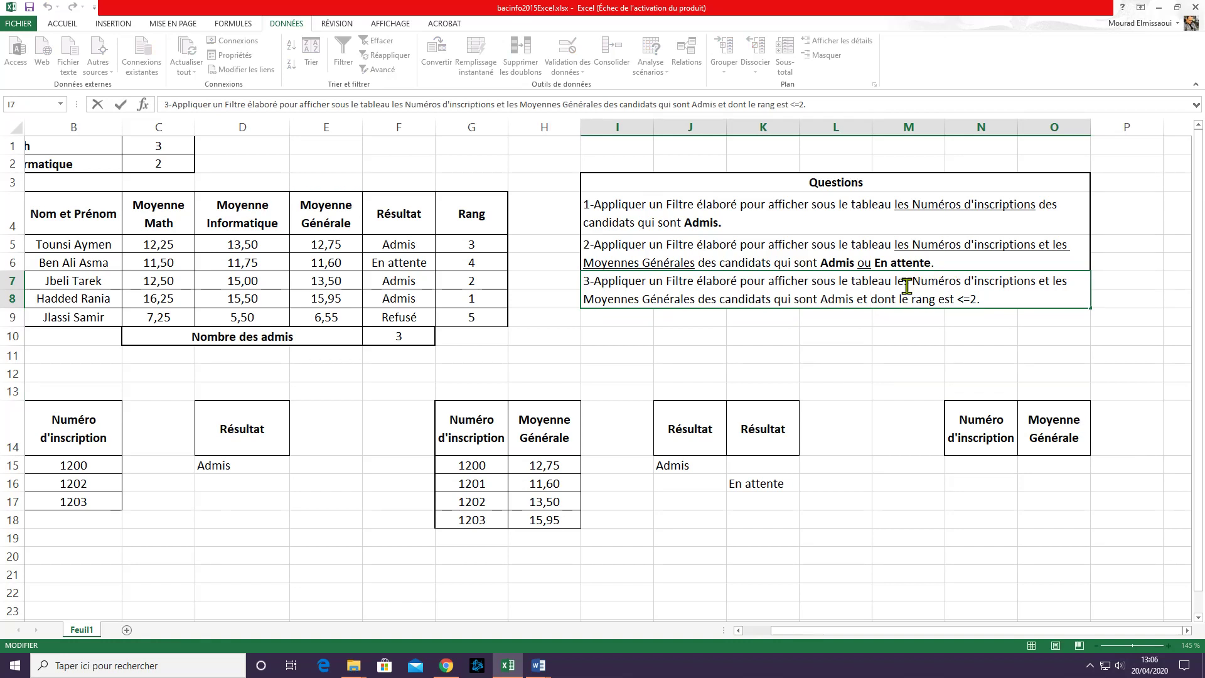
drag(894, 286, 695, 295)
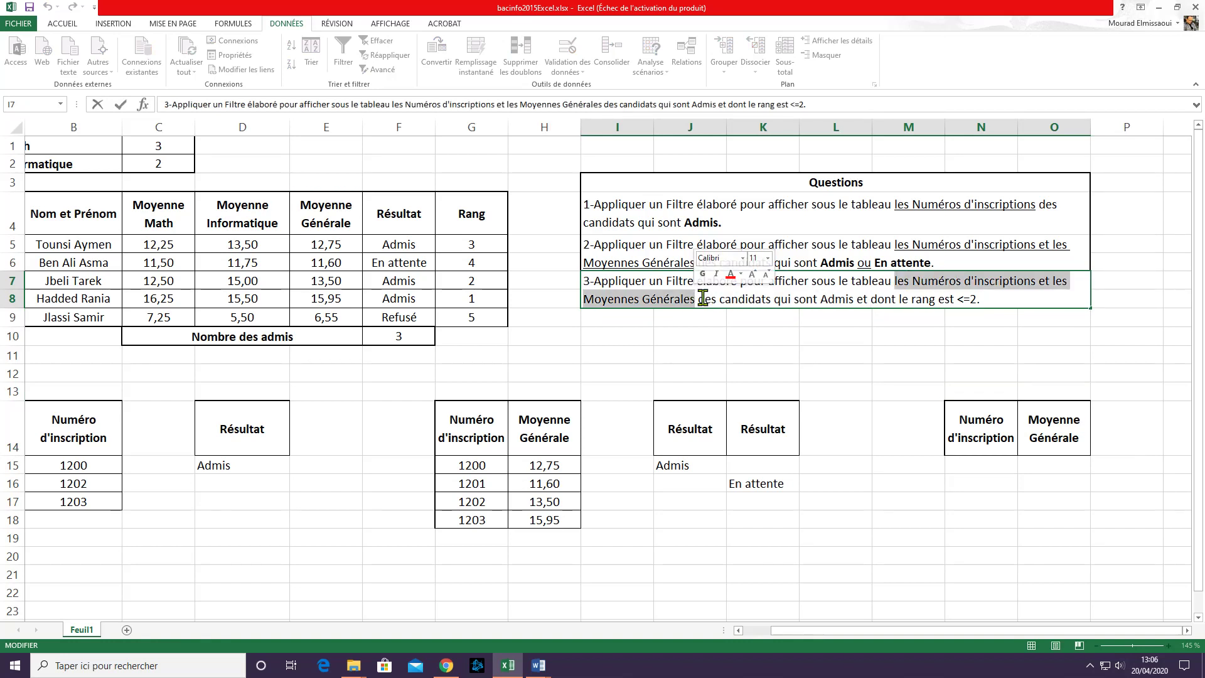
key(ctrl+u)
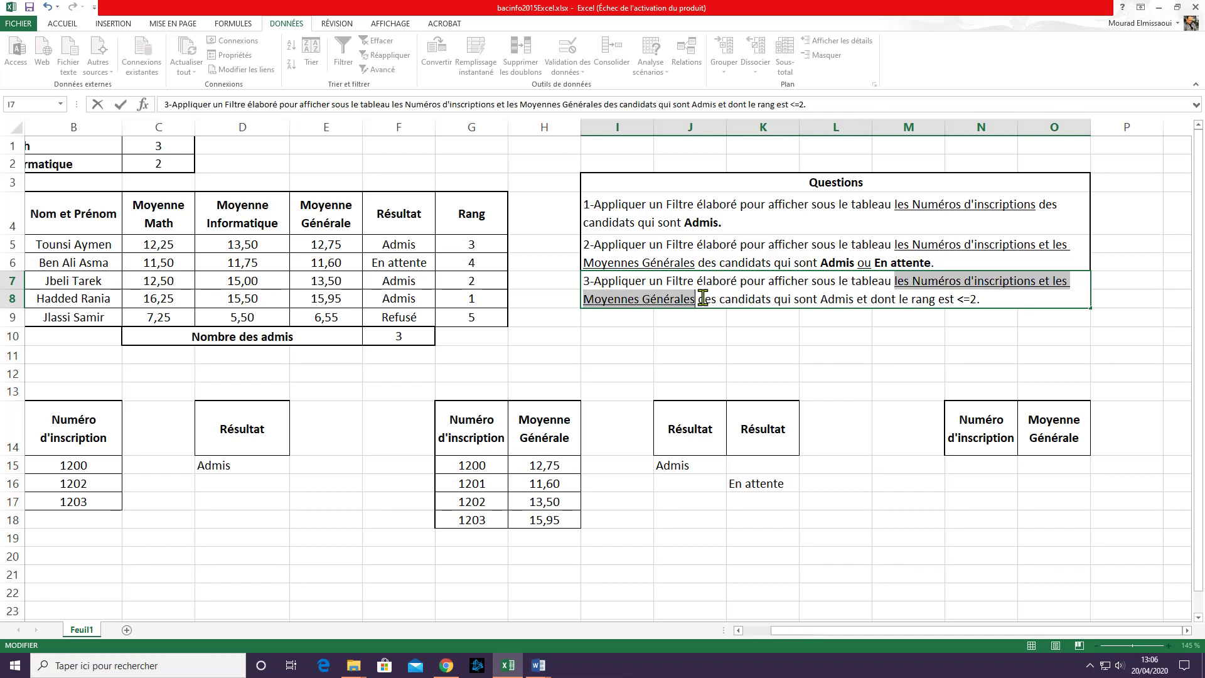
In question 3, make "Admis" and "rang est <=2." bold and underline the word "et" between them.
double_click(830, 300)
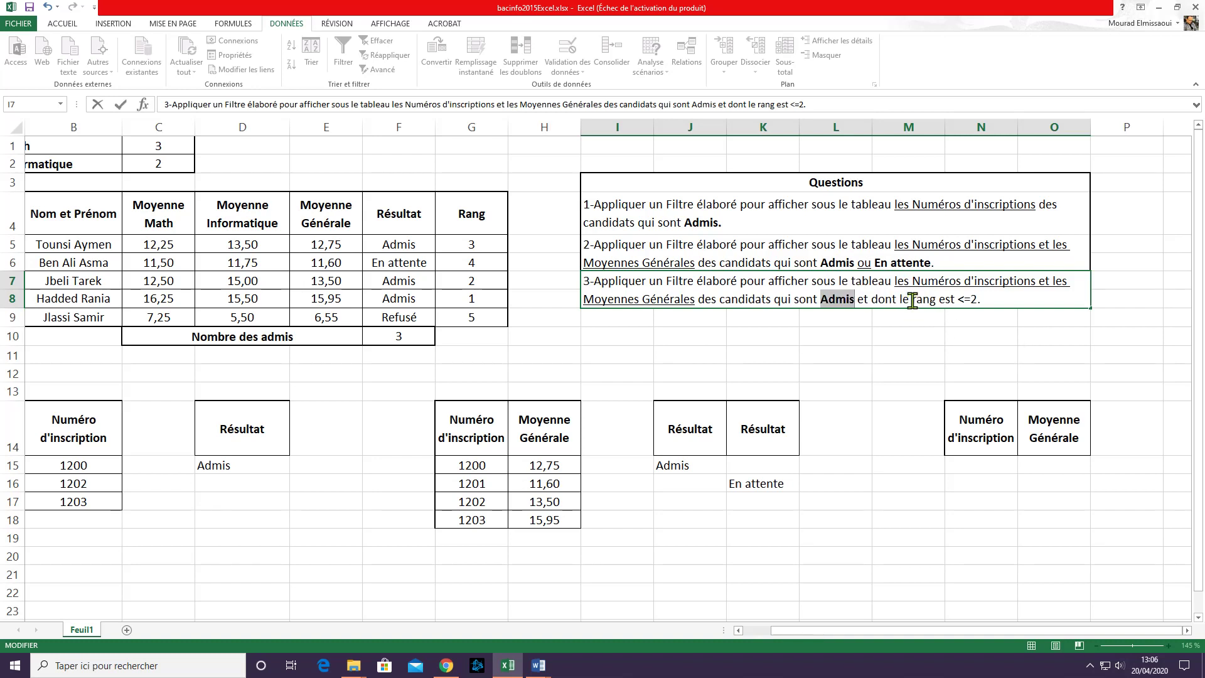
drag(916, 300, 983, 300)
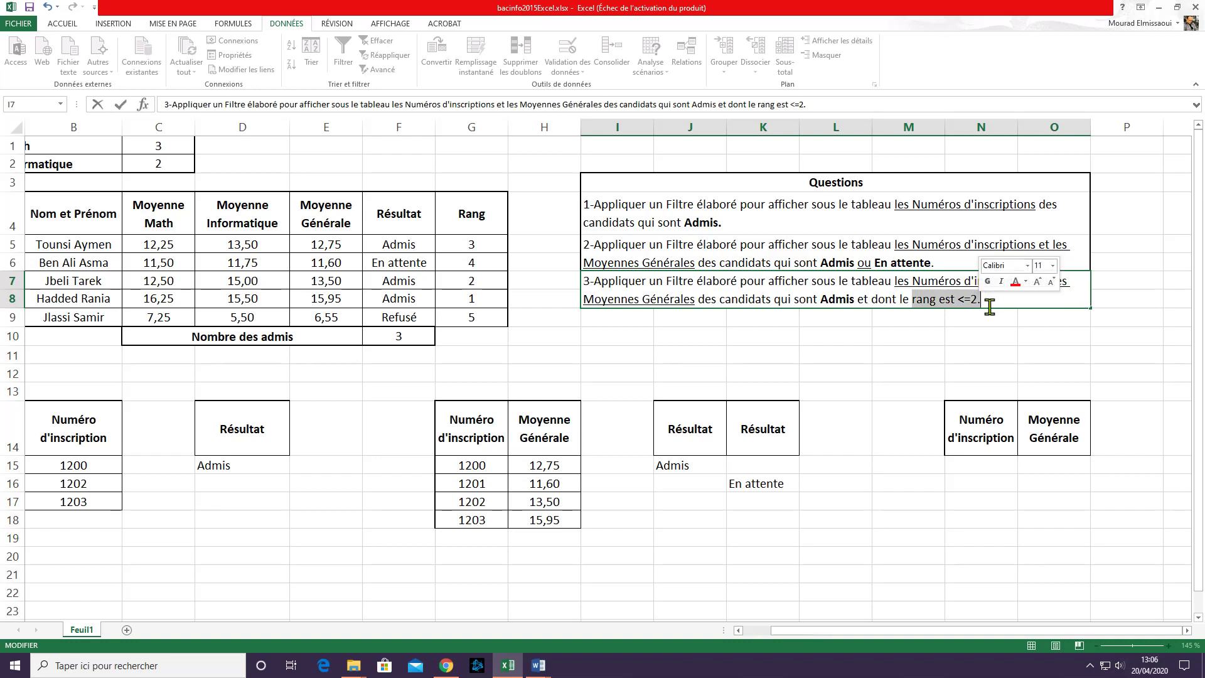
key(ctrl+g)
double_click(862, 300)
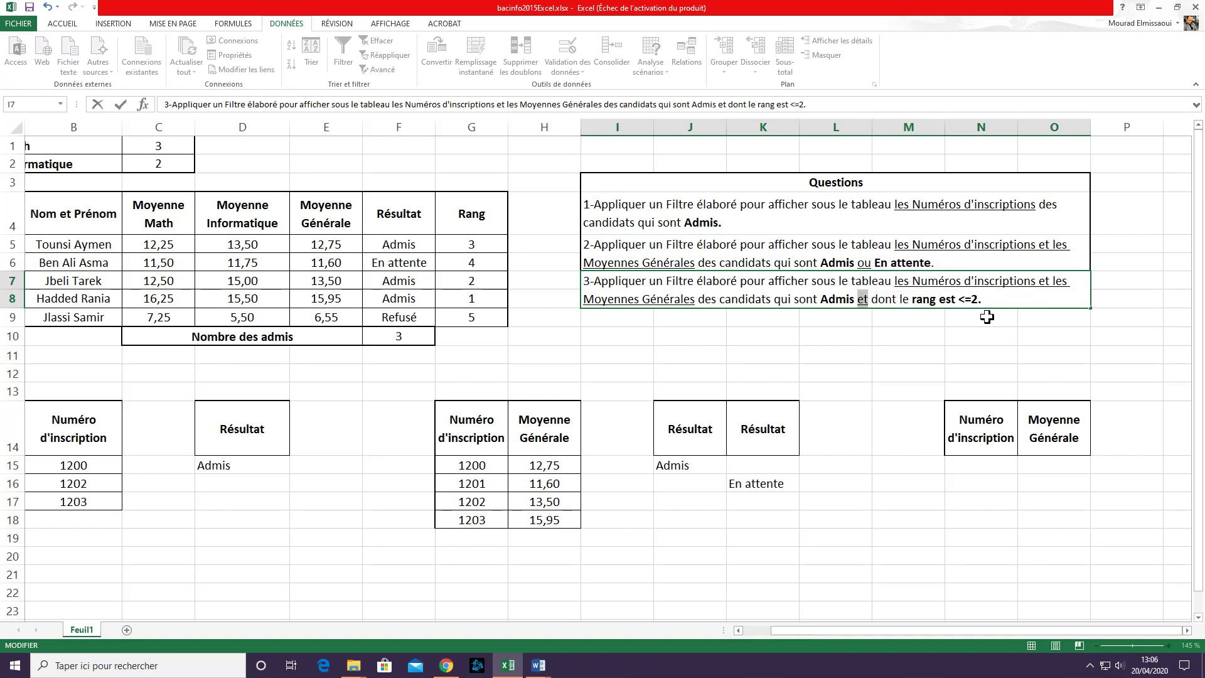
key(Return)
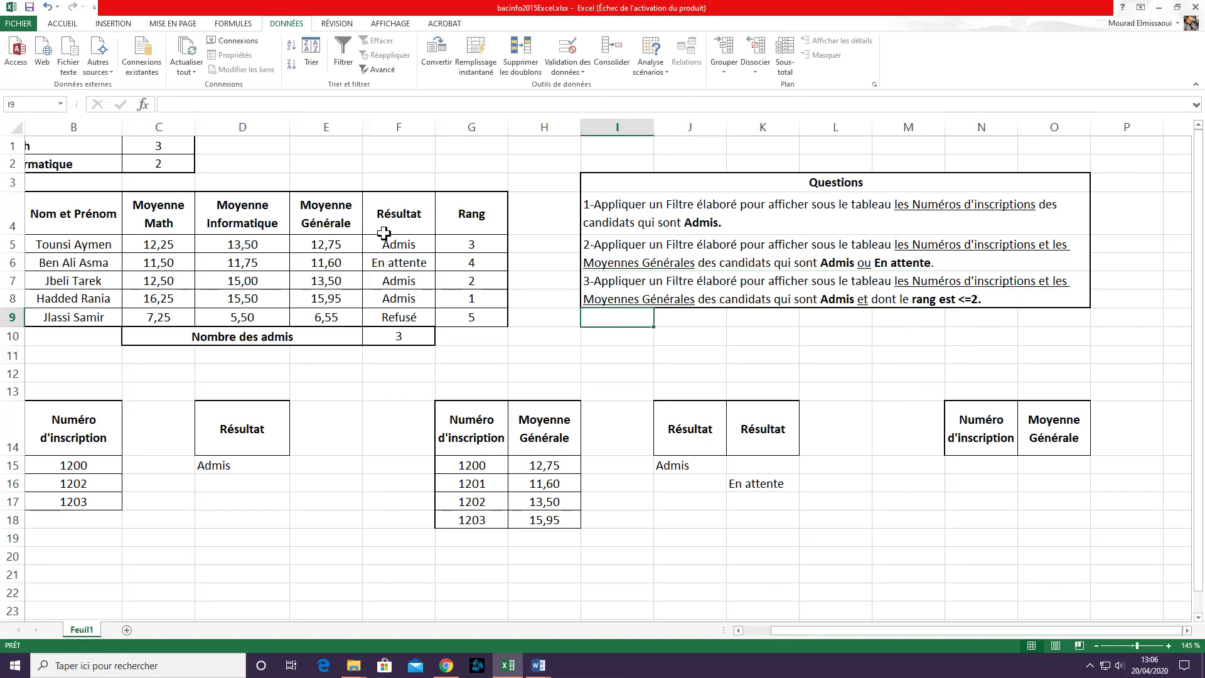
Copy the "Résultat" header from F4 to Q14 as the first criterion heading.
click(396, 212)
right_click(396, 213)
click(439, 244)
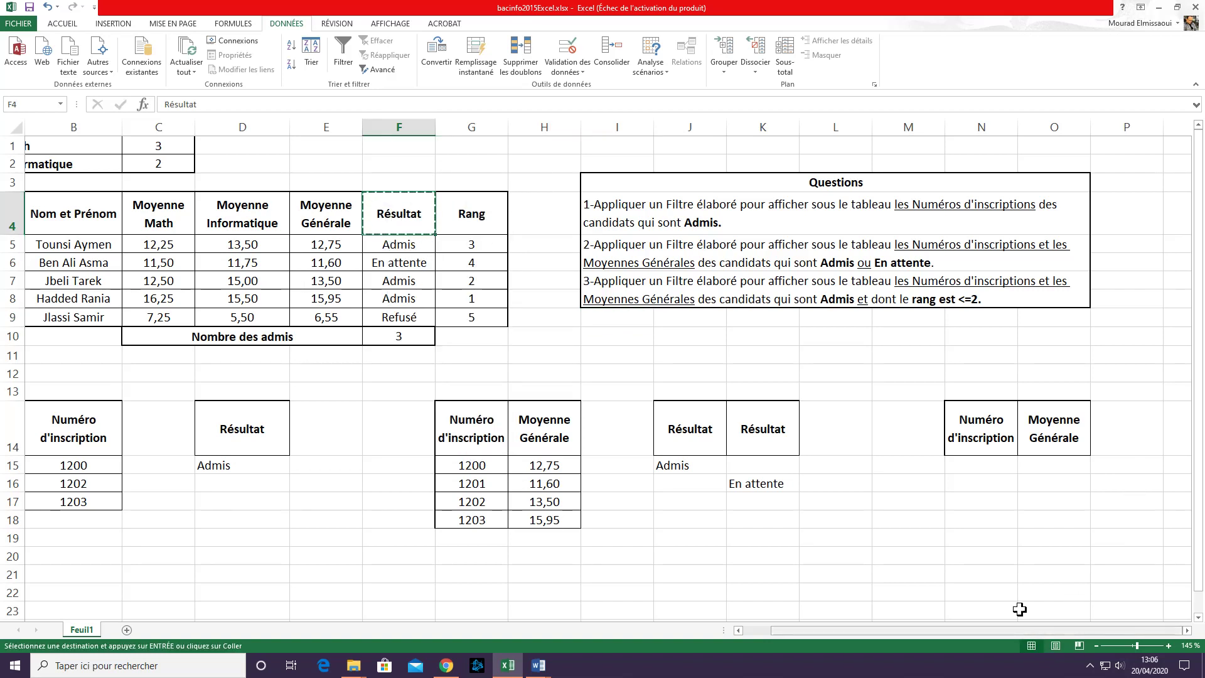
click(1176, 430)
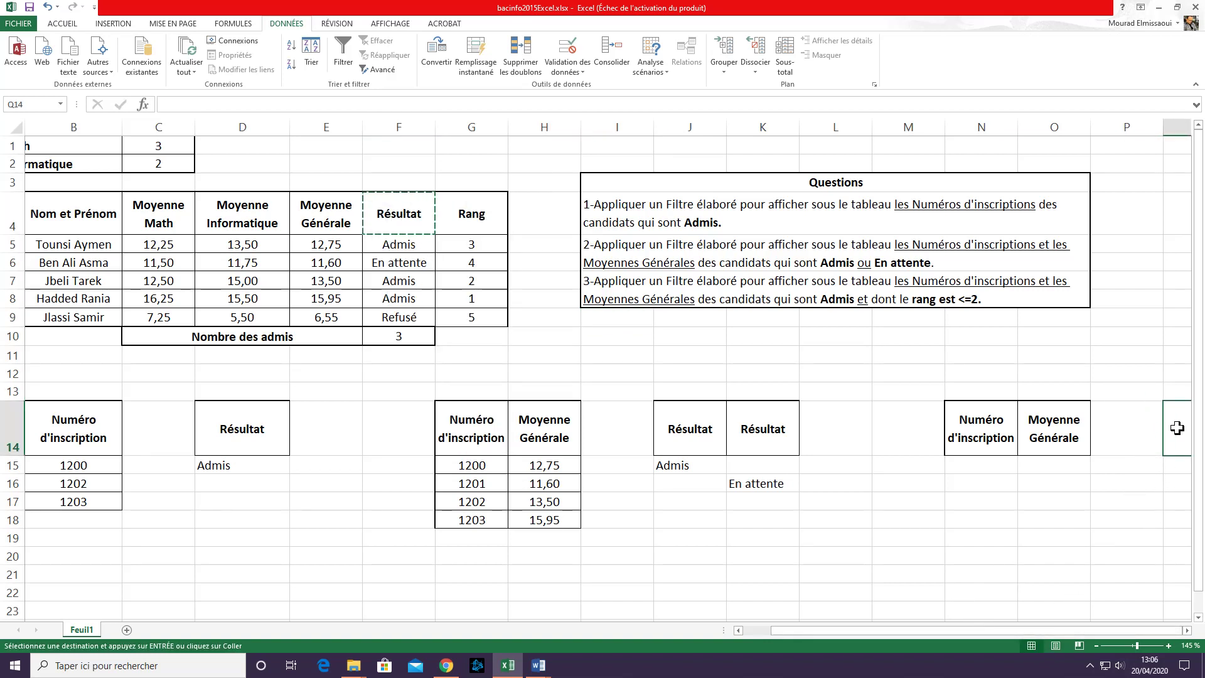
right_click(1177, 428)
click(1081, 232)
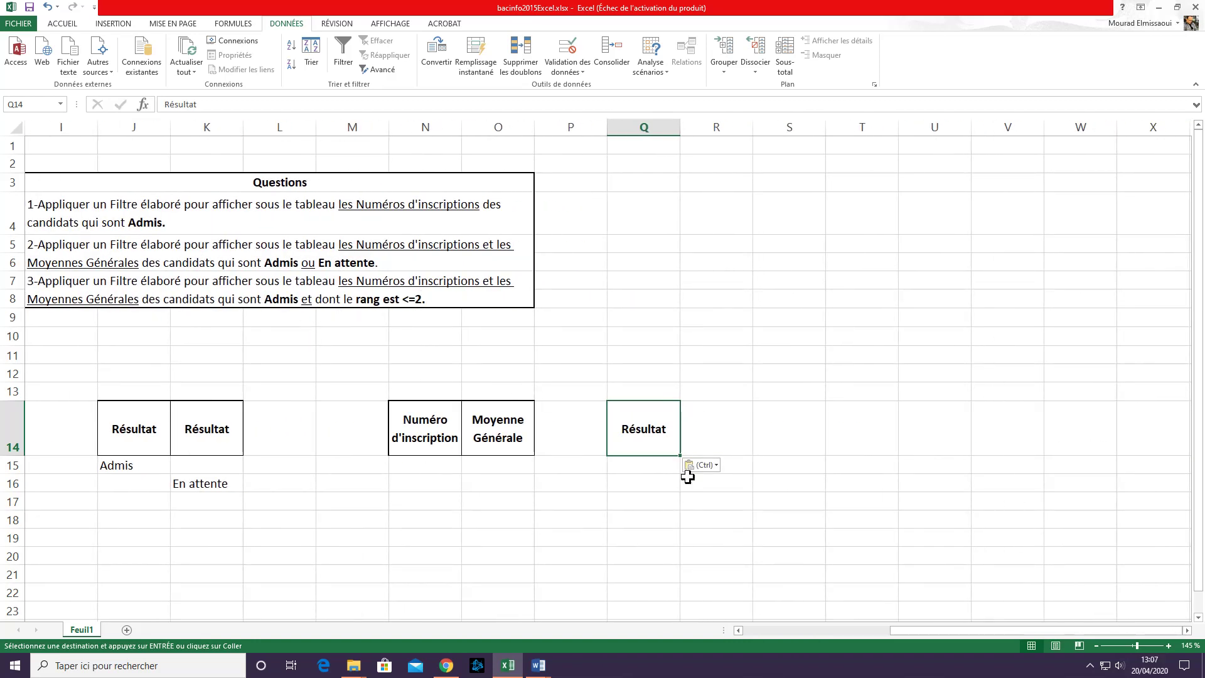
Copy the "Rang" header from G4 to R14 as the second criterion heading.
drag(1006, 633, 902, 639)
right_click(380, 213)
click(411, 235)
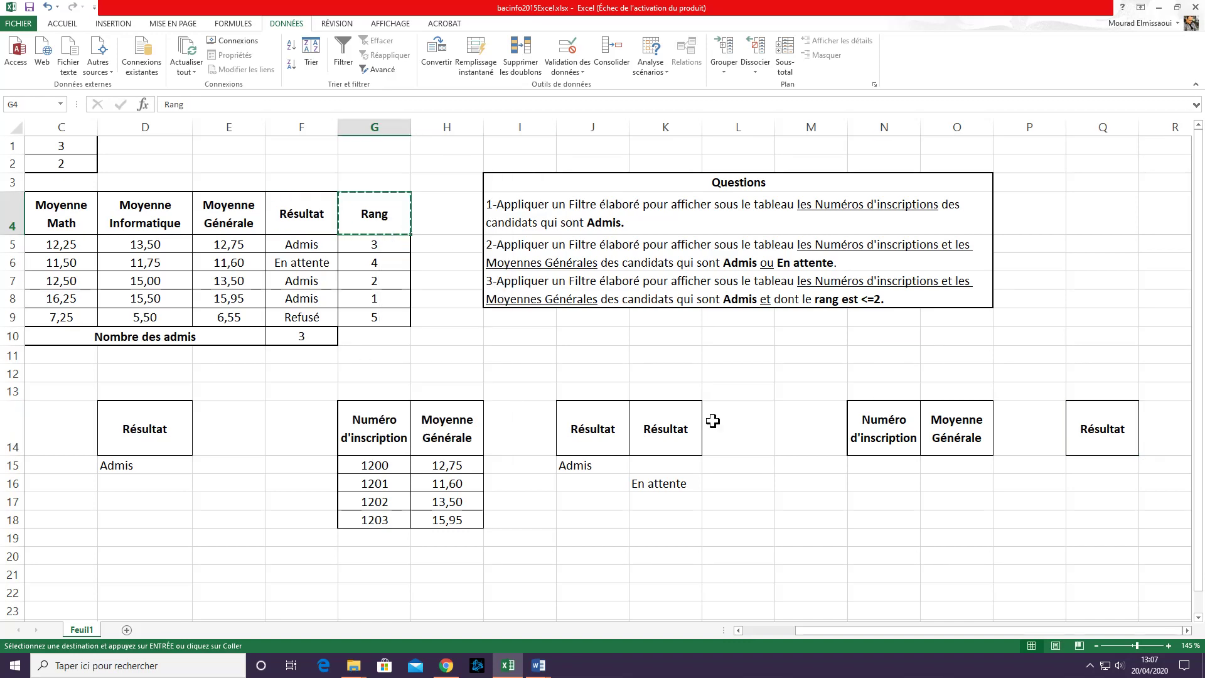
drag(1136, 635, 1138, 640)
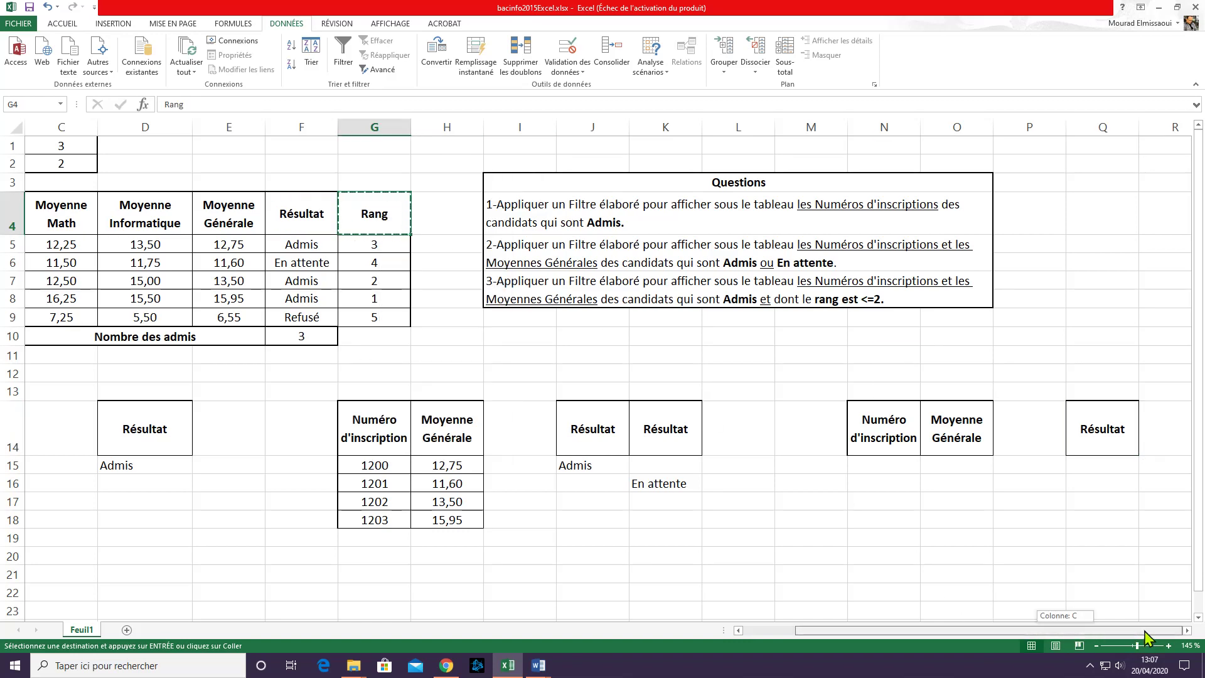
click(1174, 427)
right_click(1165, 426)
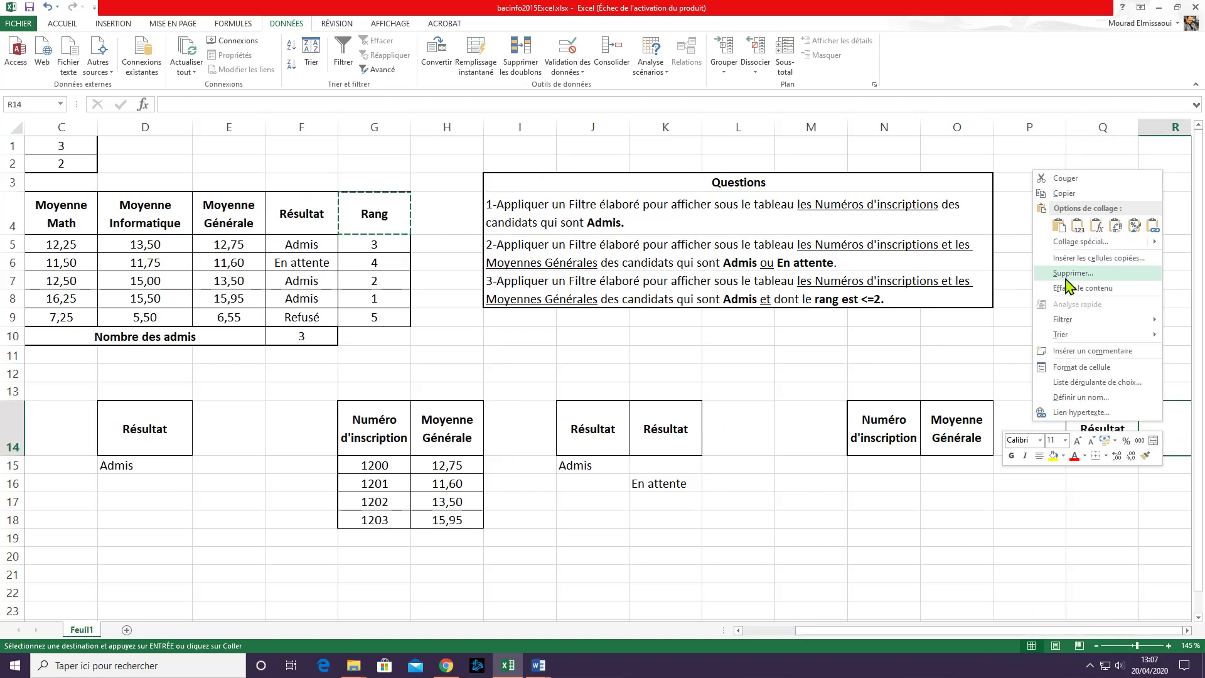
click(1059, 224)
Enter Admis in Q15 and <=2 in R15 so both criteria sit on the same row.
click(582, 465)
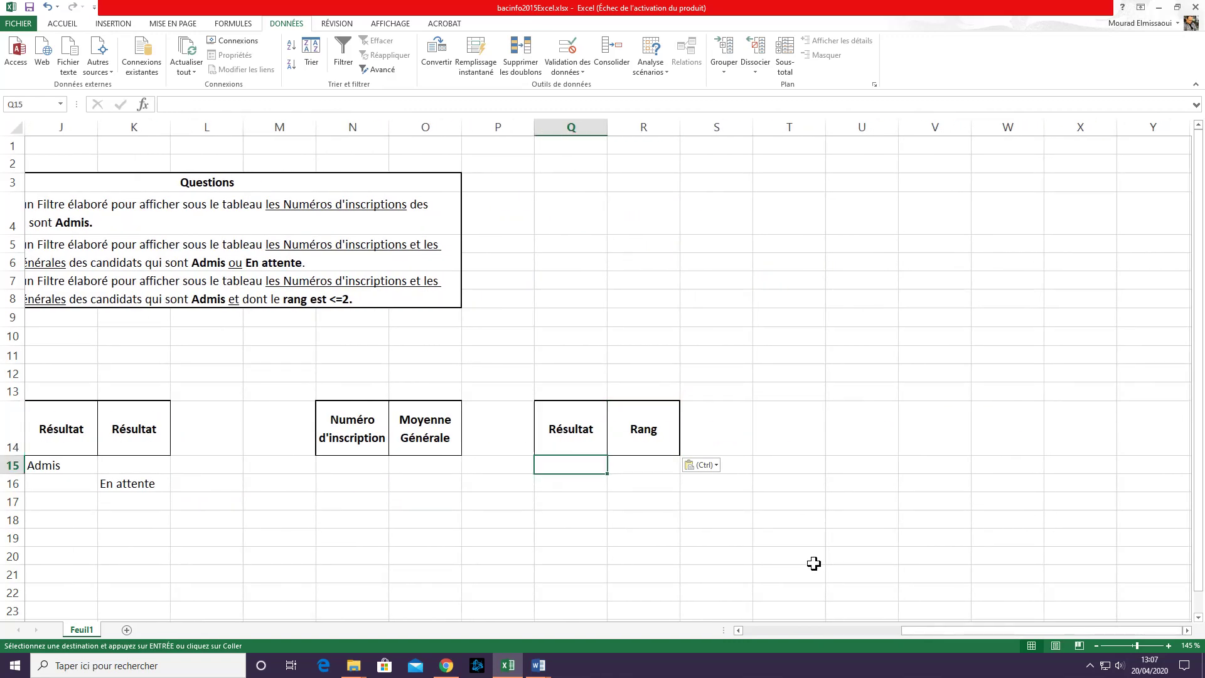
text(Admis)
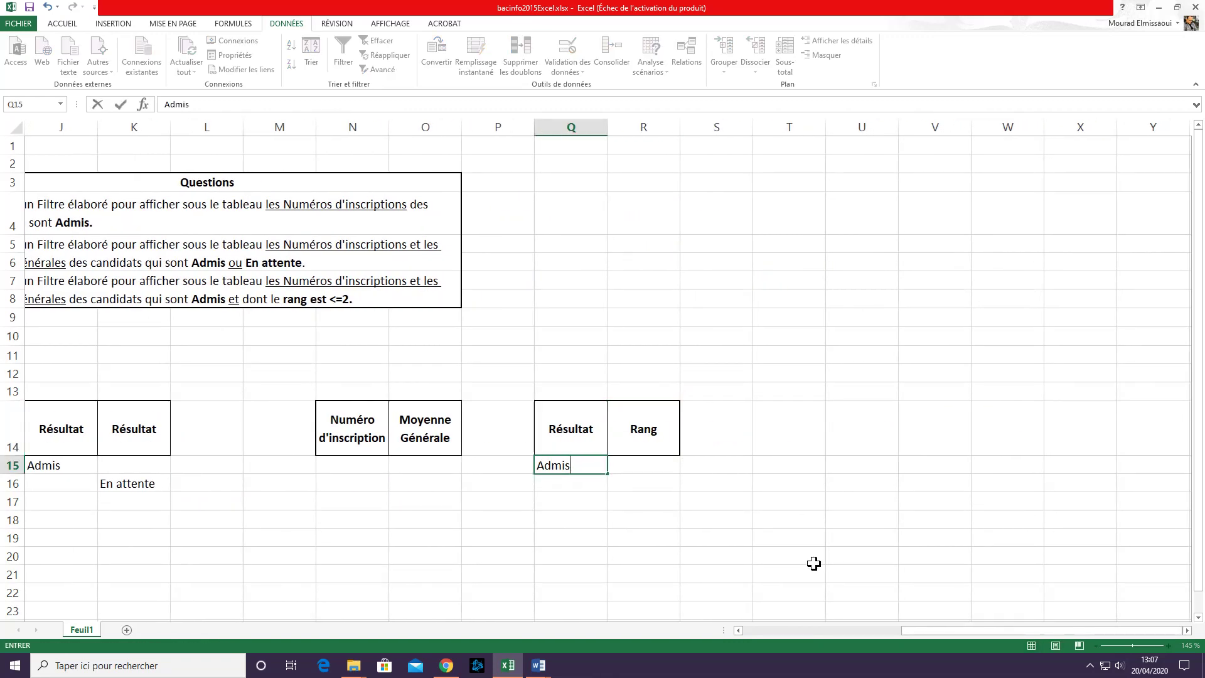
click(665, 470)
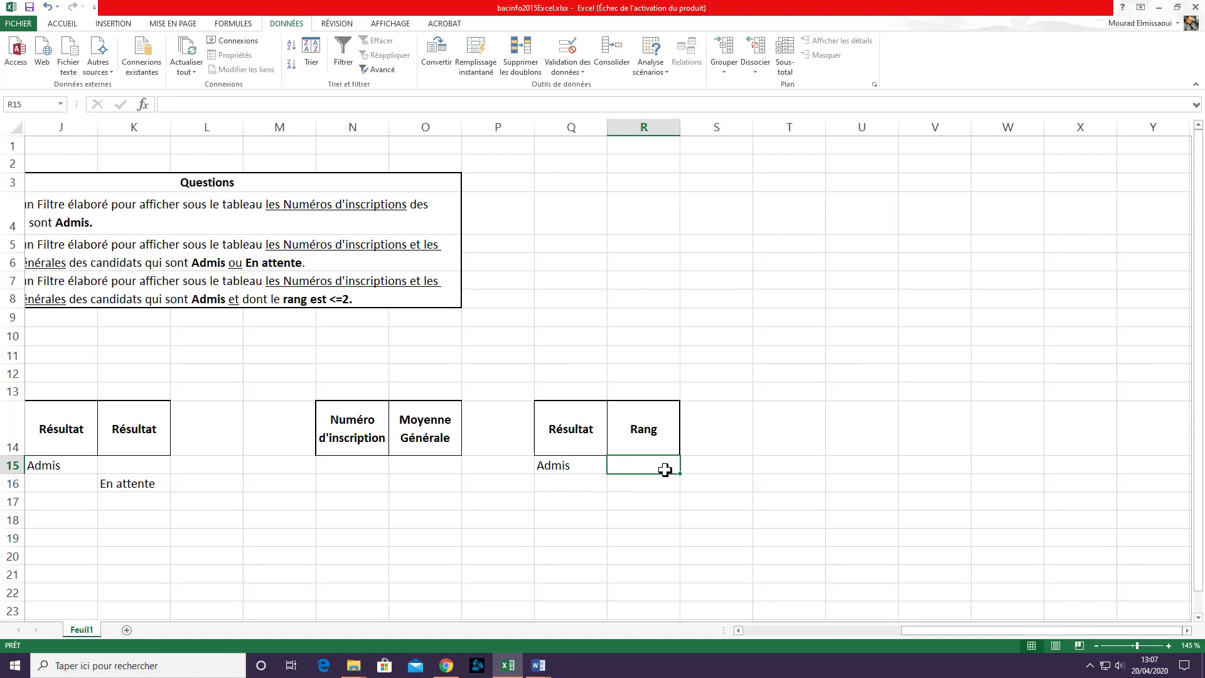
text(<)
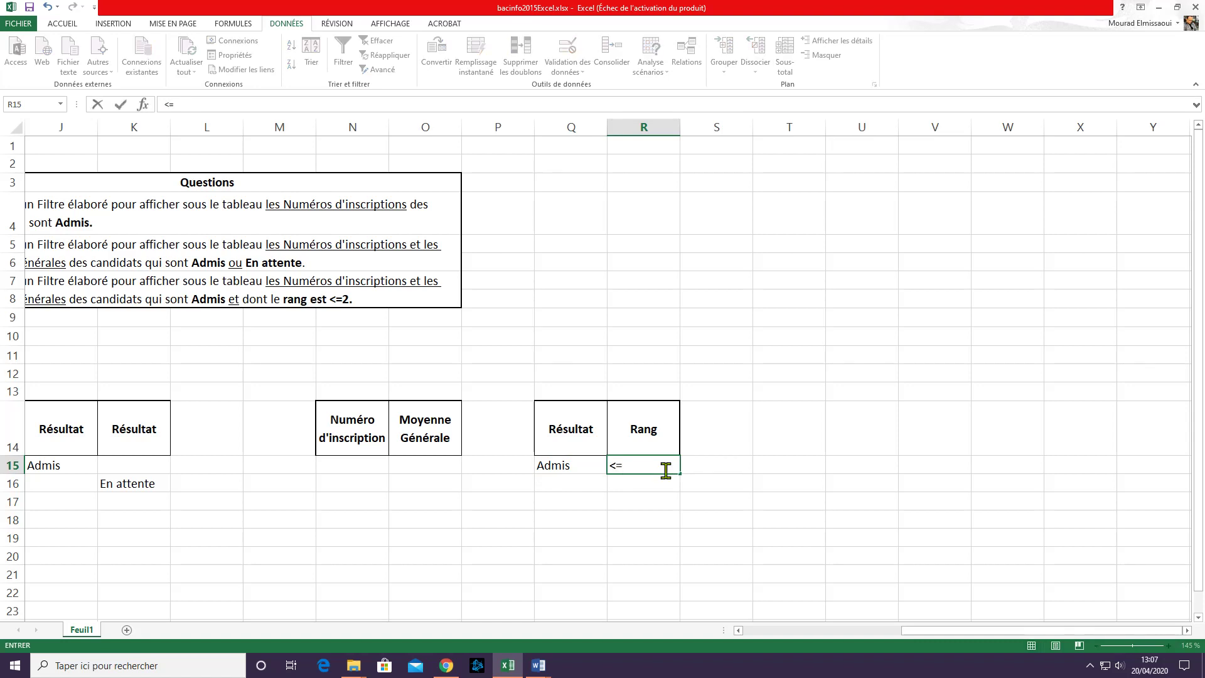
text(=2)
key(Return)
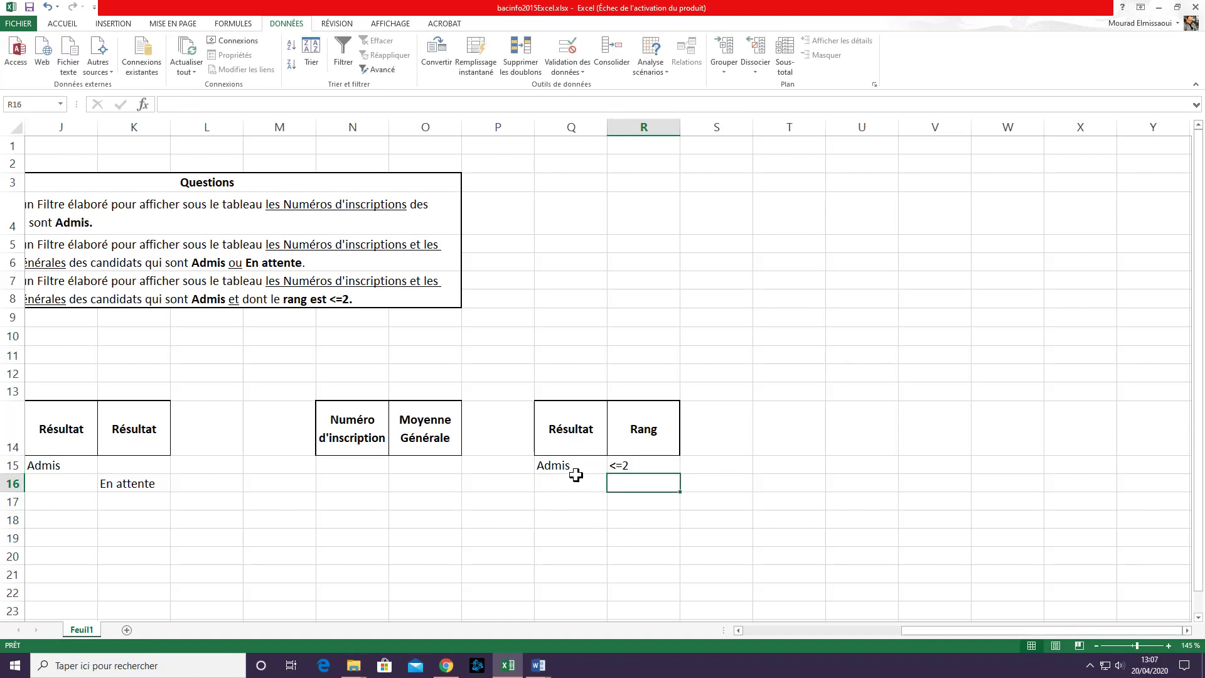
click(587, 465)
click(634, 468)
click(572, 466)
click(634, 468)
click(585, 466)
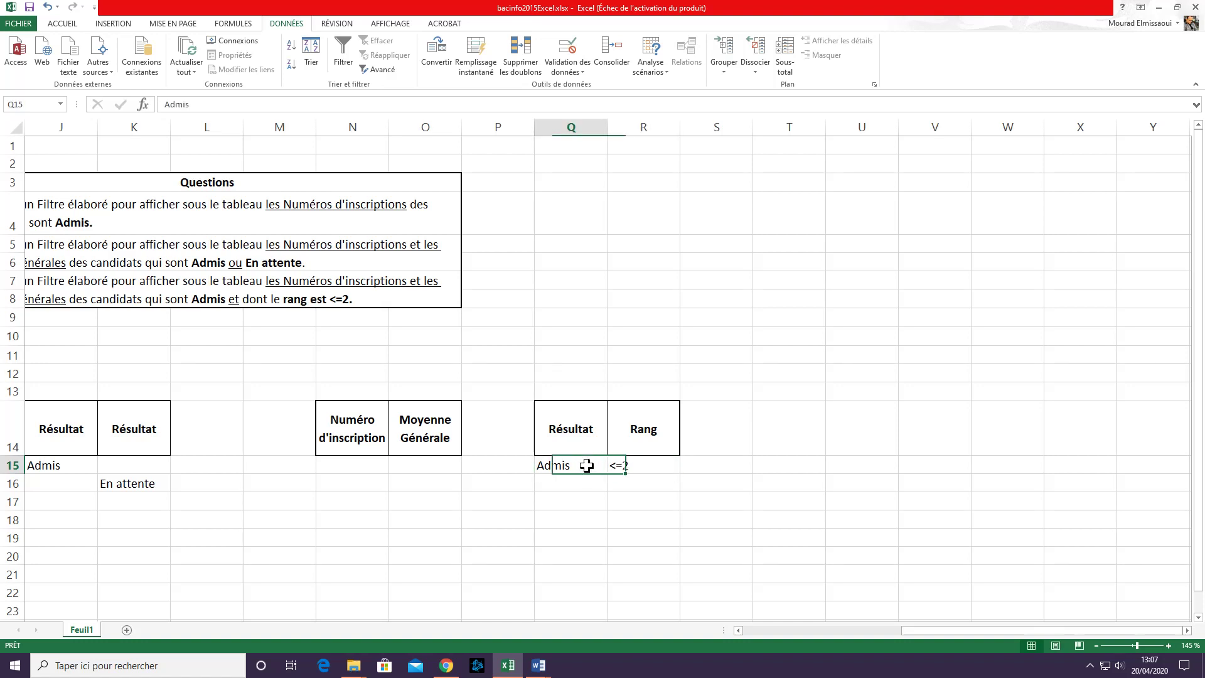
Compare the same-row criteria in Q15:R15 with the staggered criteria in J15:K16, and review the Q14:R15 and N14:O14 ranges.
click(653, 465)
click(53, 468)
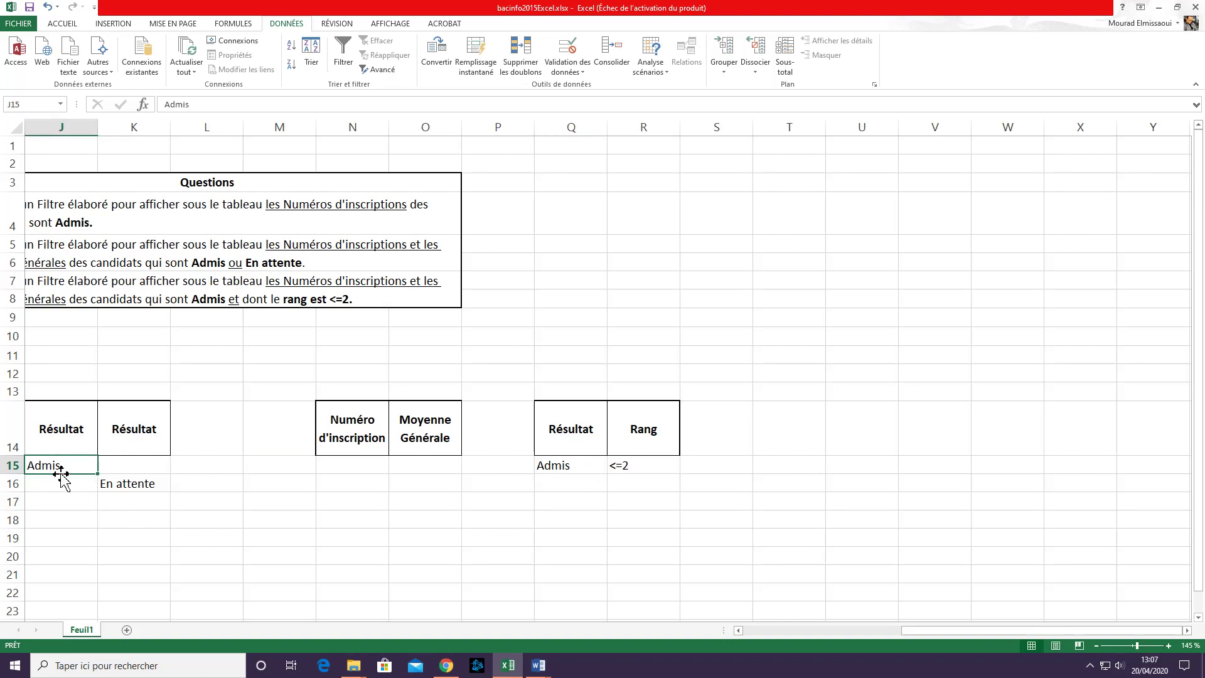
click(129, 485)
click(58, 469)
click(544, 465)
click(614, 468)
click(567, 467)
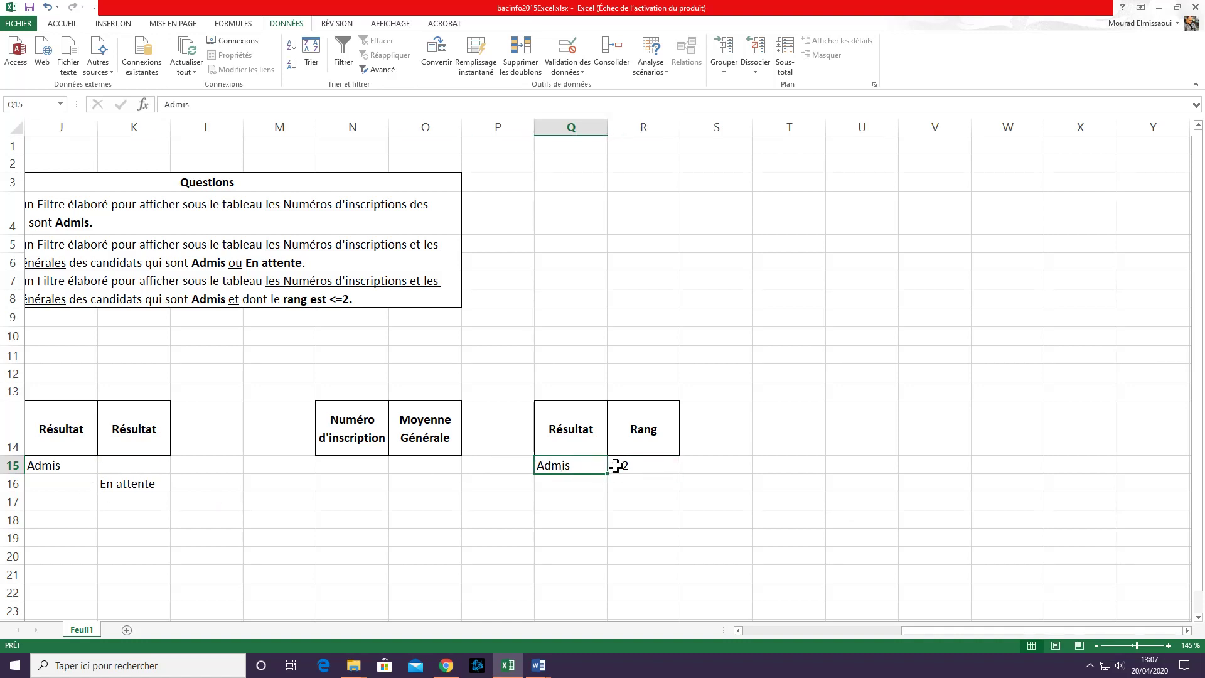
click(615, 466)
click(574, 466)
click(619, 465)
click(574, 466)
click(631, 467)
click(570, 467)
click(631, 466)
click(554, 467)
click(649, 464)
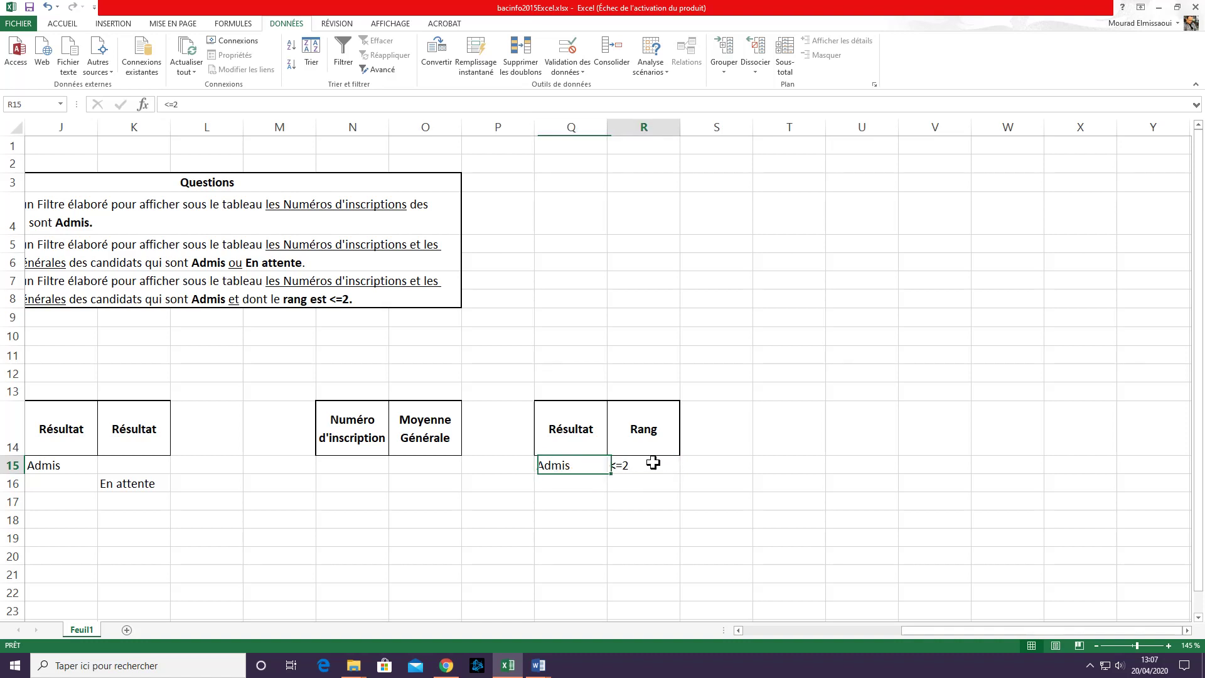
drag(565, 422, 614, 466)
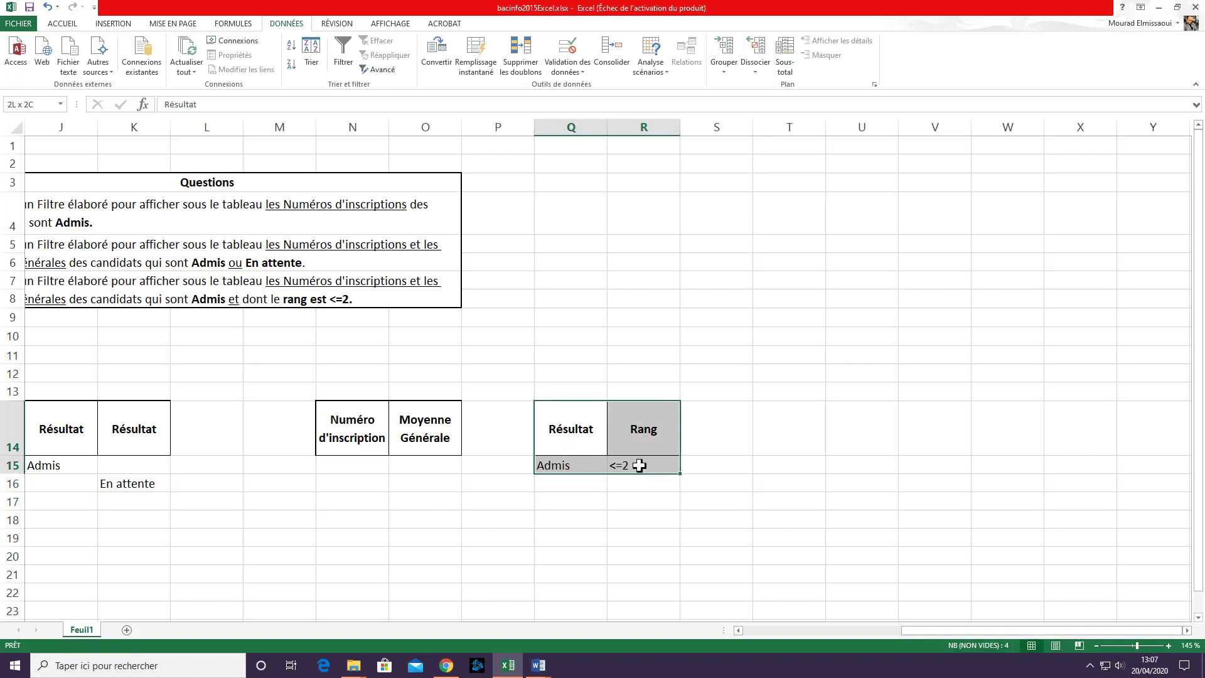
drag(354, 432, 414, 430)
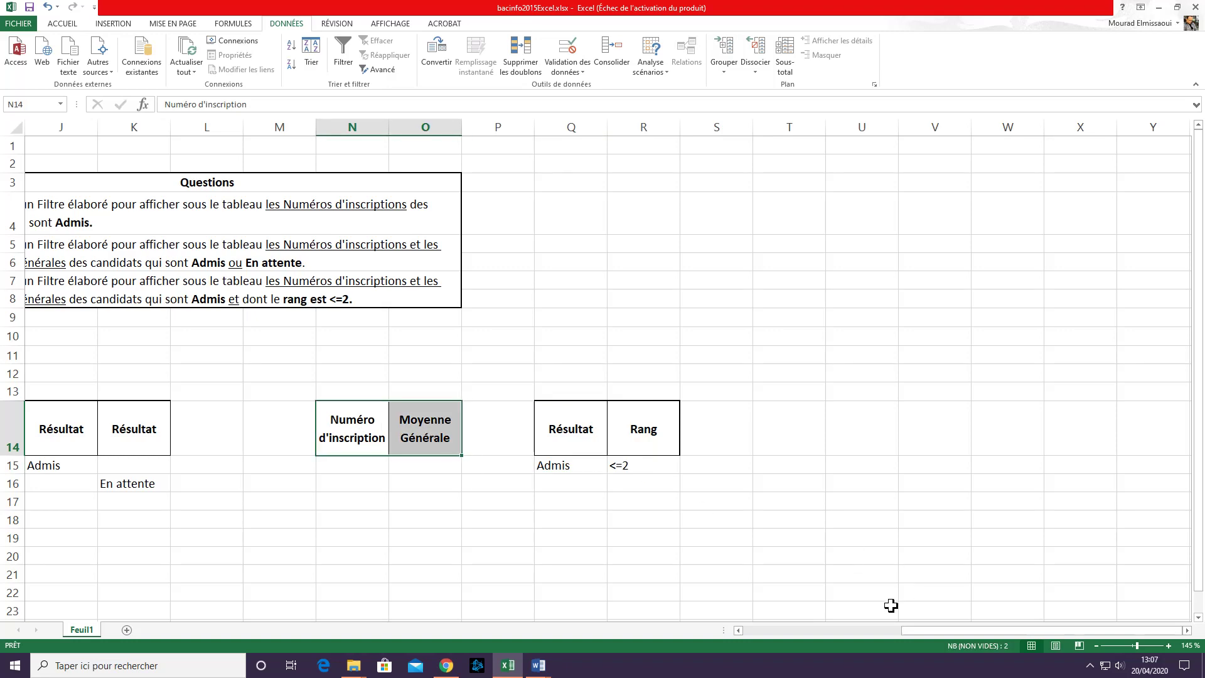
Start an advanced filter on the candidates table and replace its criteria range with Q14:R15.
drag(918, 635, 835, 639)
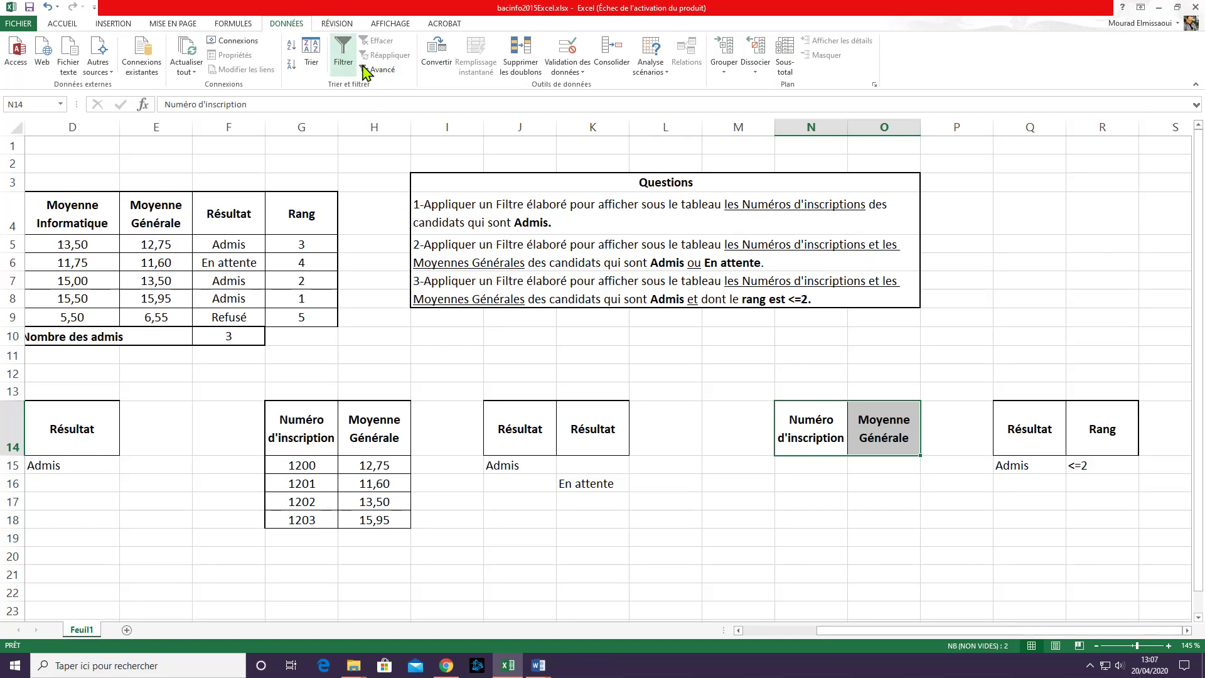
click(379, 74)
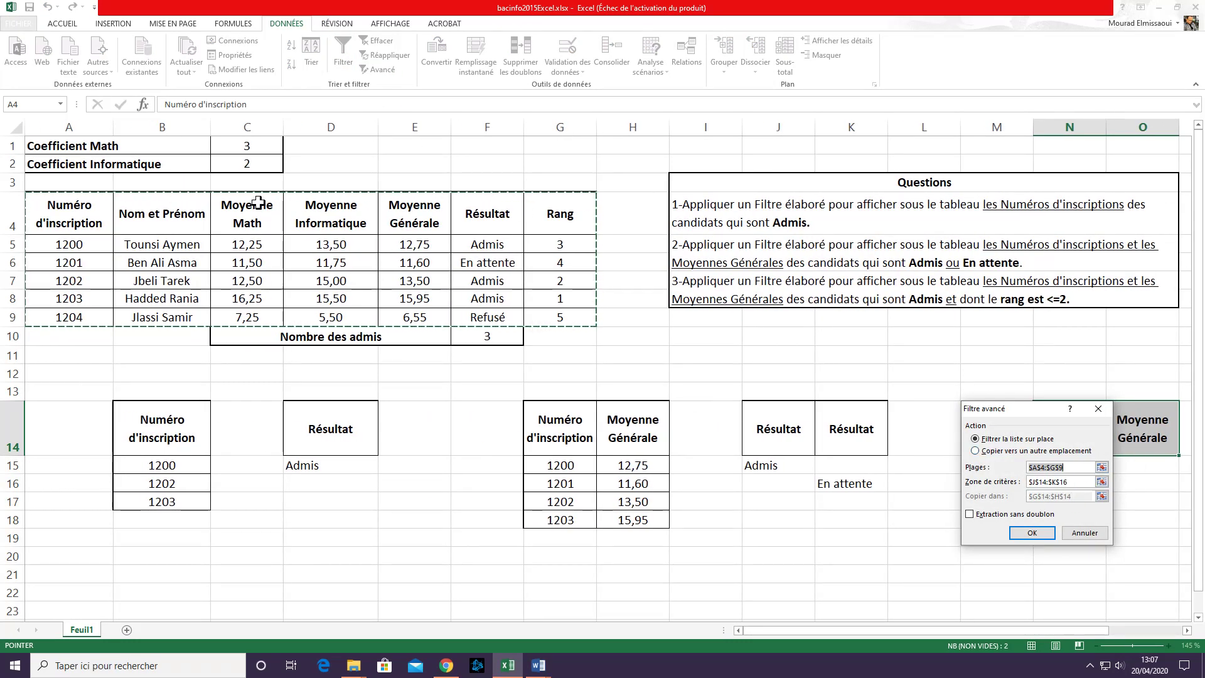
click(1079, 482)
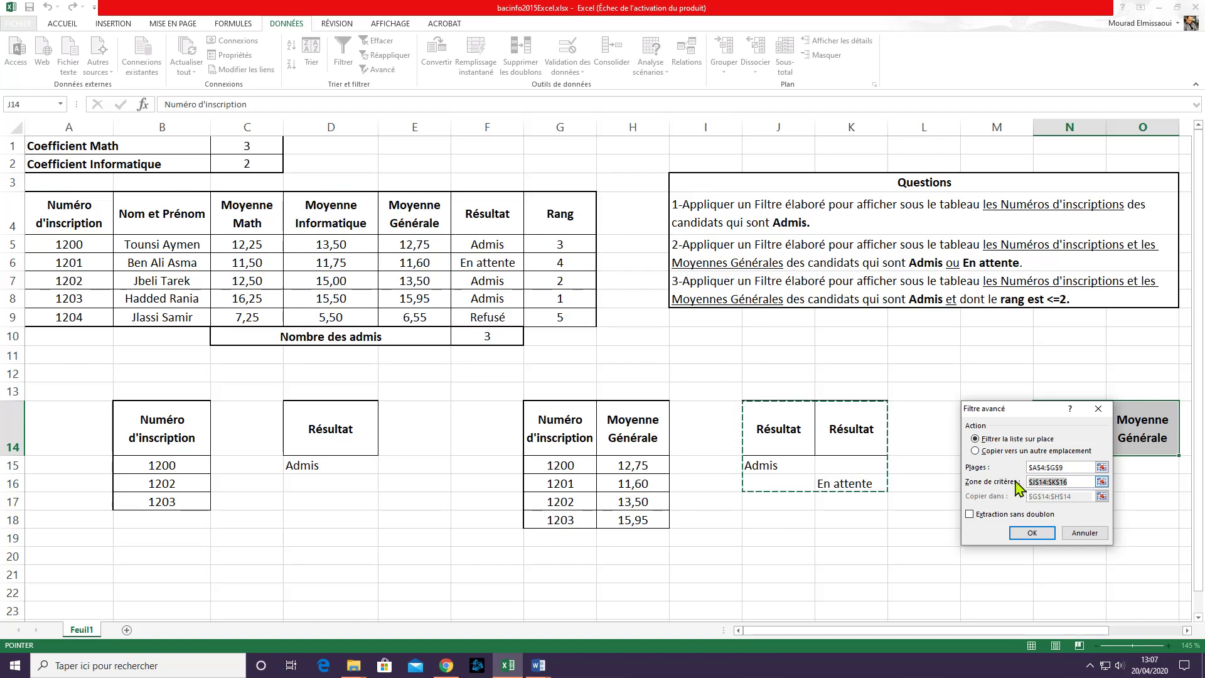
key(Delete)
drag(1004, 630, 1076, 630)
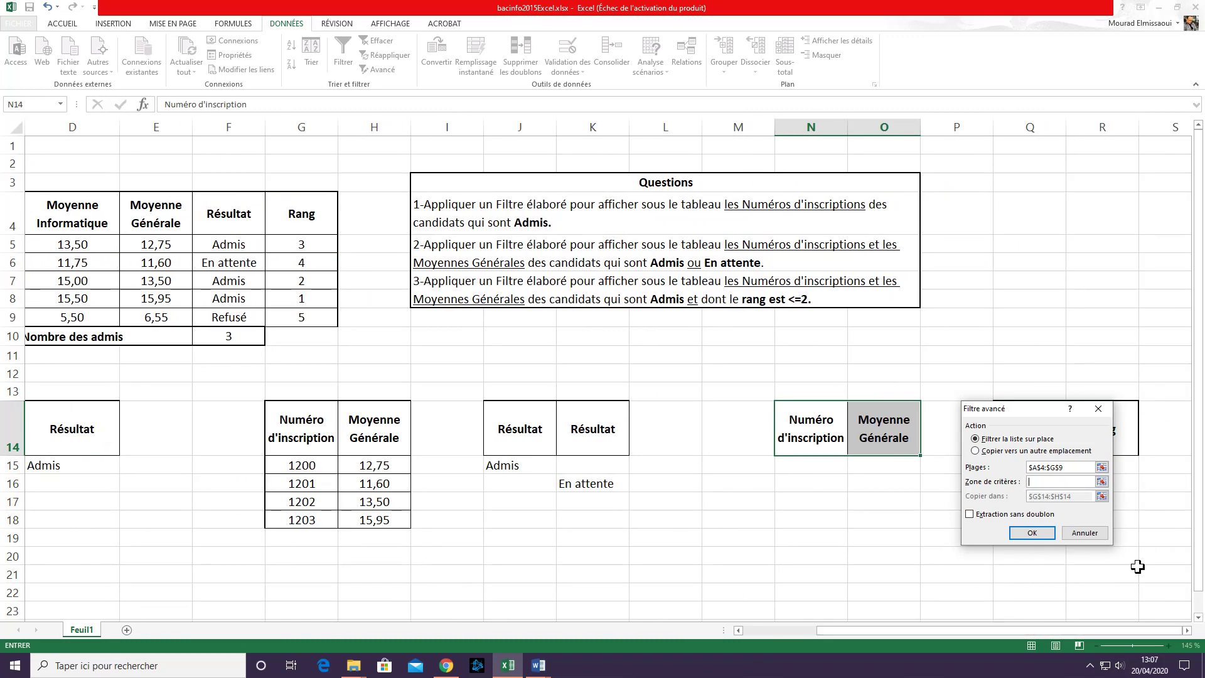
drag(1030, 415, 916, 480)
drag(1012, 433, 1076, 467)
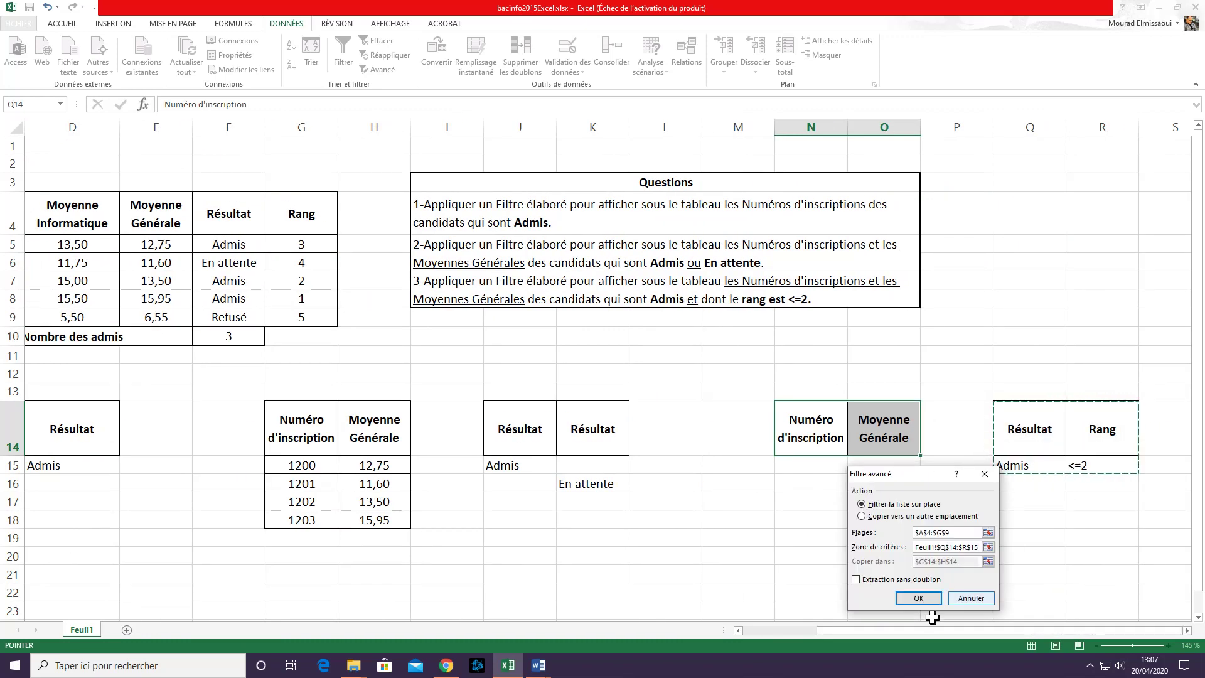
Have the filter copy its results to another location, with N14:O14 as the destination, and run it.
click(881, 516)
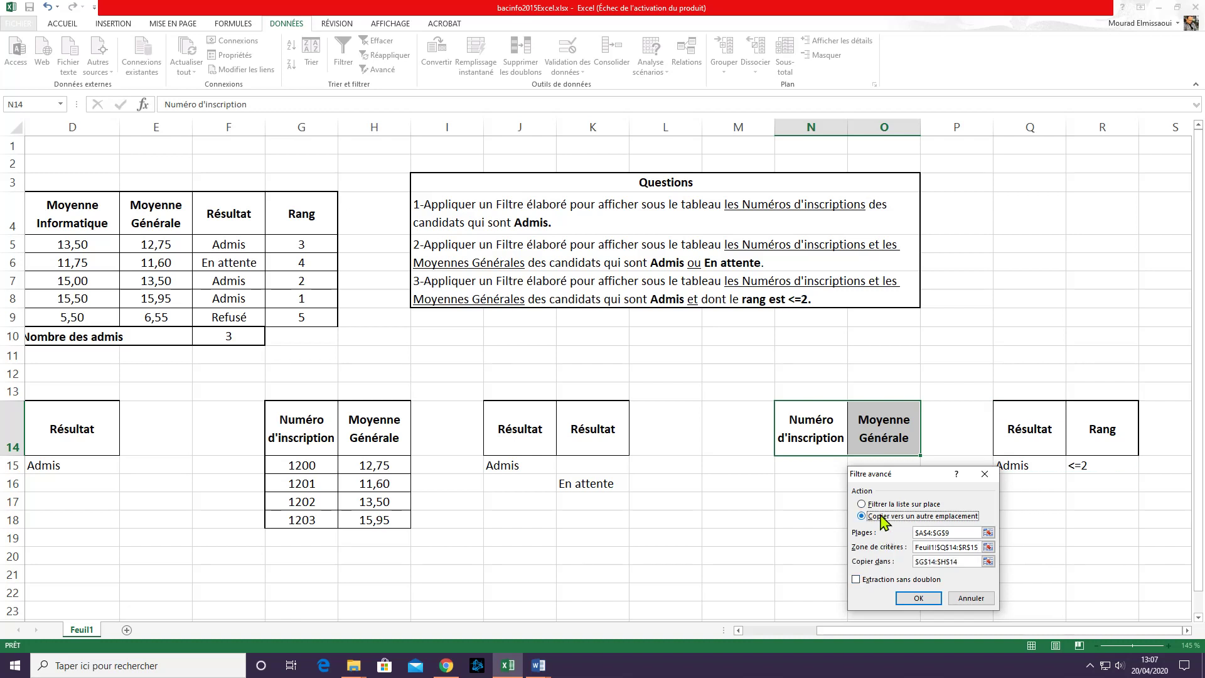
click(963, 561)
drag(797, 412, 871, 427)
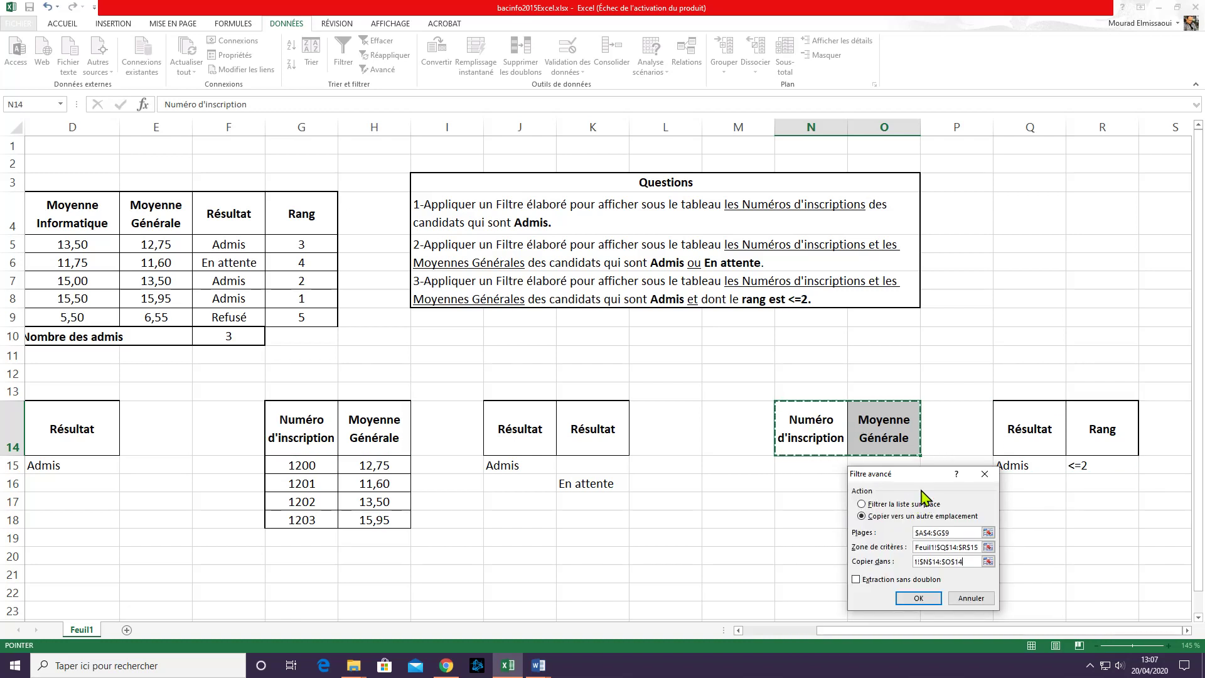
drag(912, 474, 755, 506)
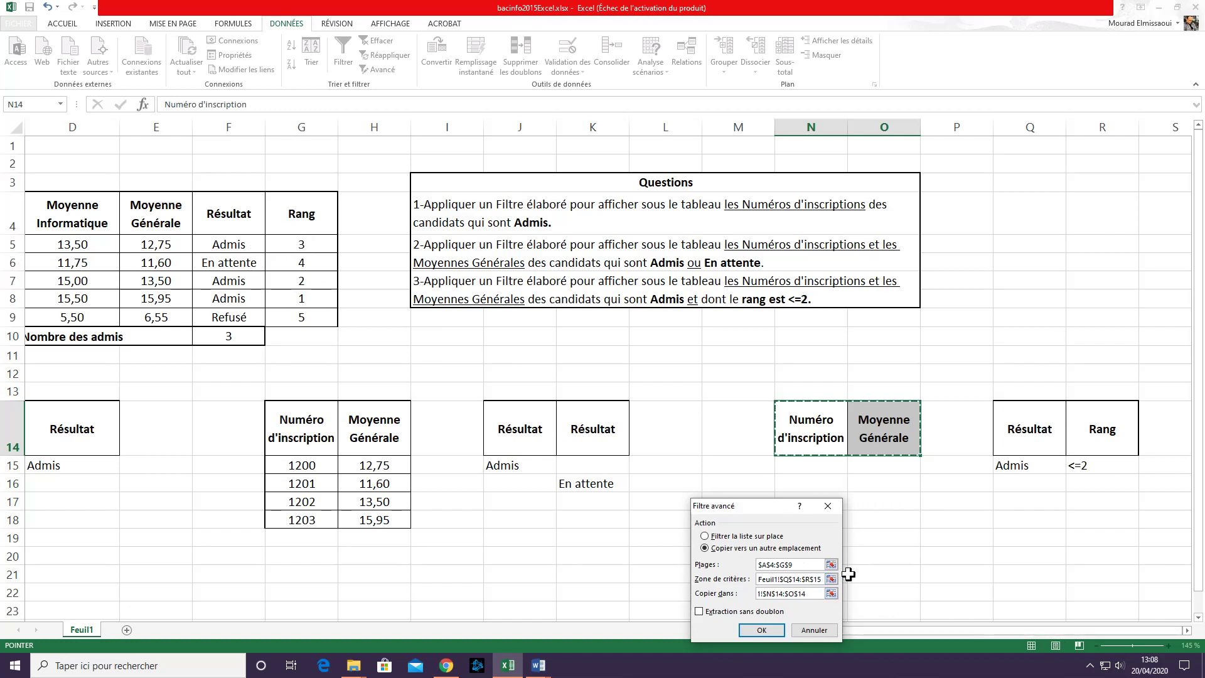
drag(741, 510, 626, 508)
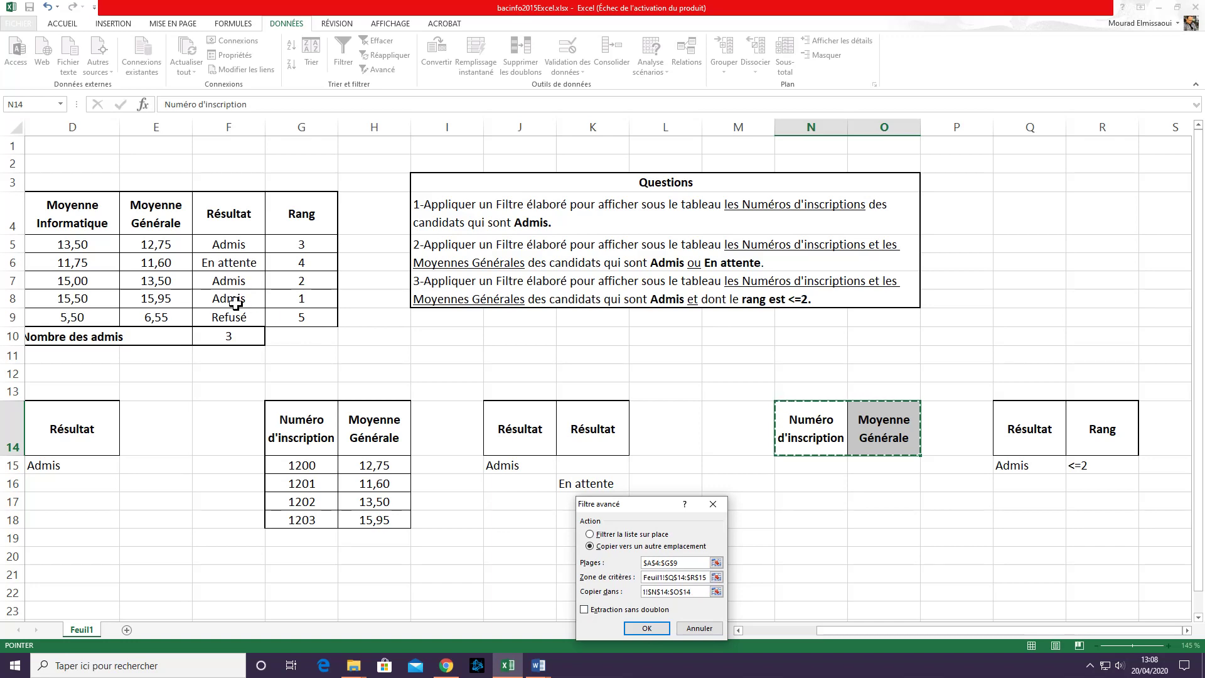
click(649, 629)
Check the extracted candidates against the registration numbers, results and ranks in rows 7 and 8 of the table.
drag(1045, 630, 916, 631)
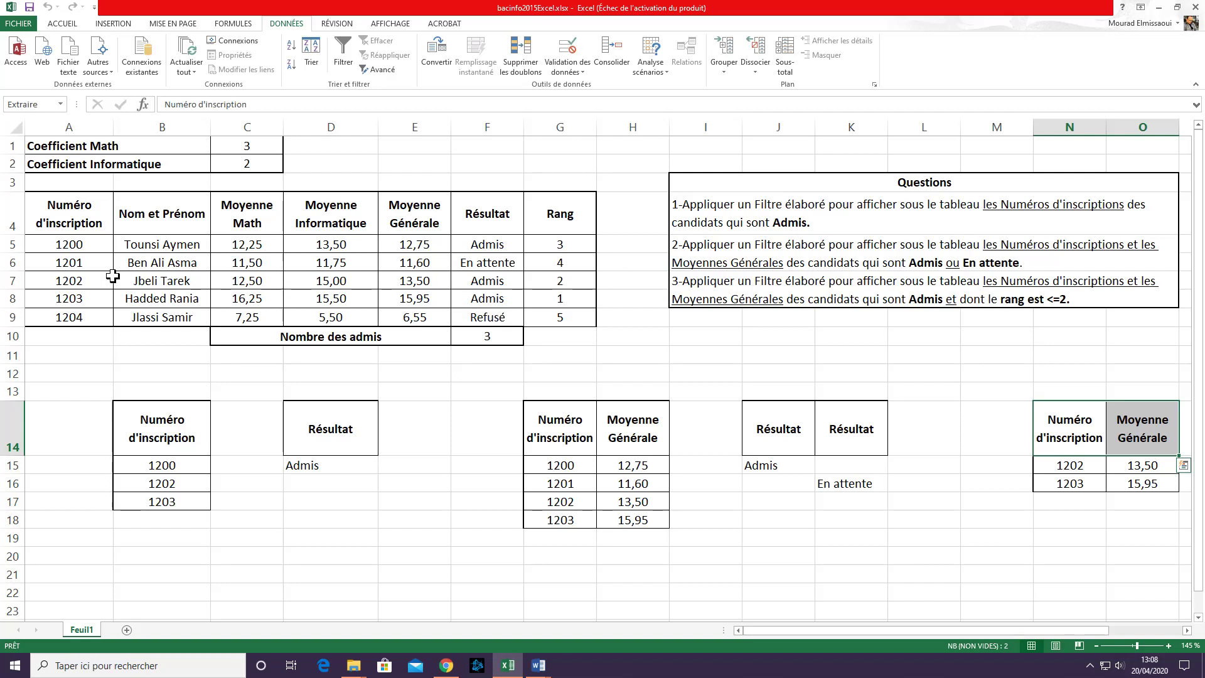
click(94, 277)
click(467, 282)
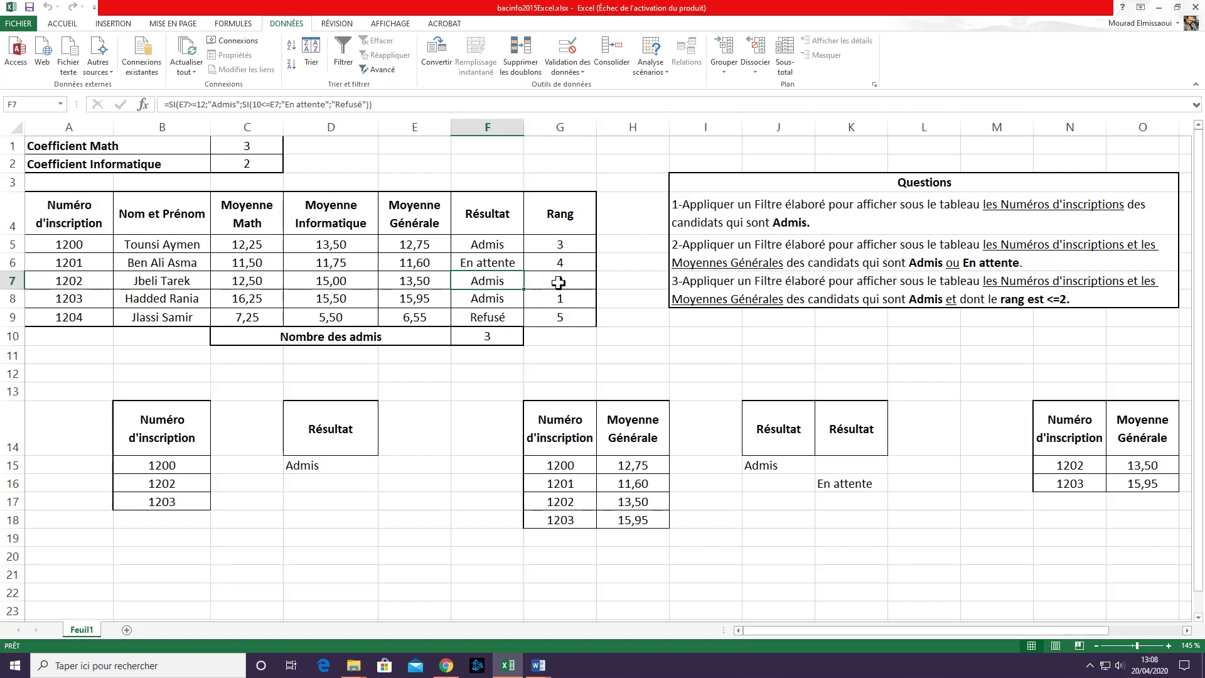
ctrl+click(557, 279)
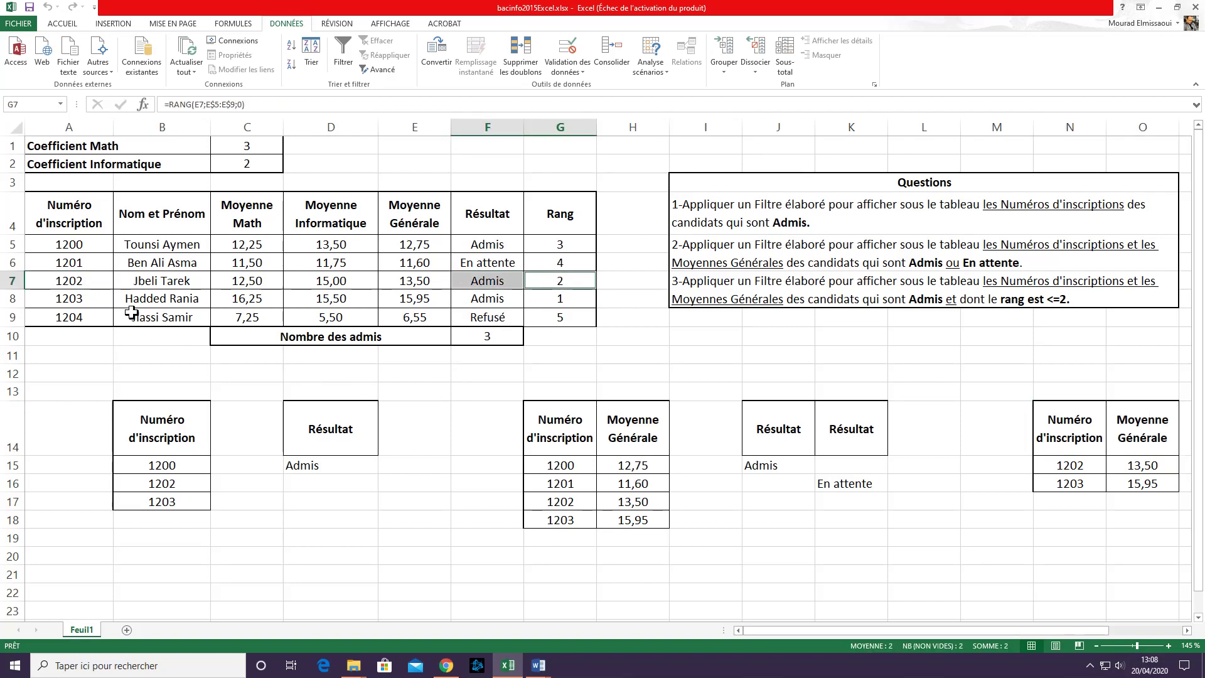
ctrl+click(85, 300)
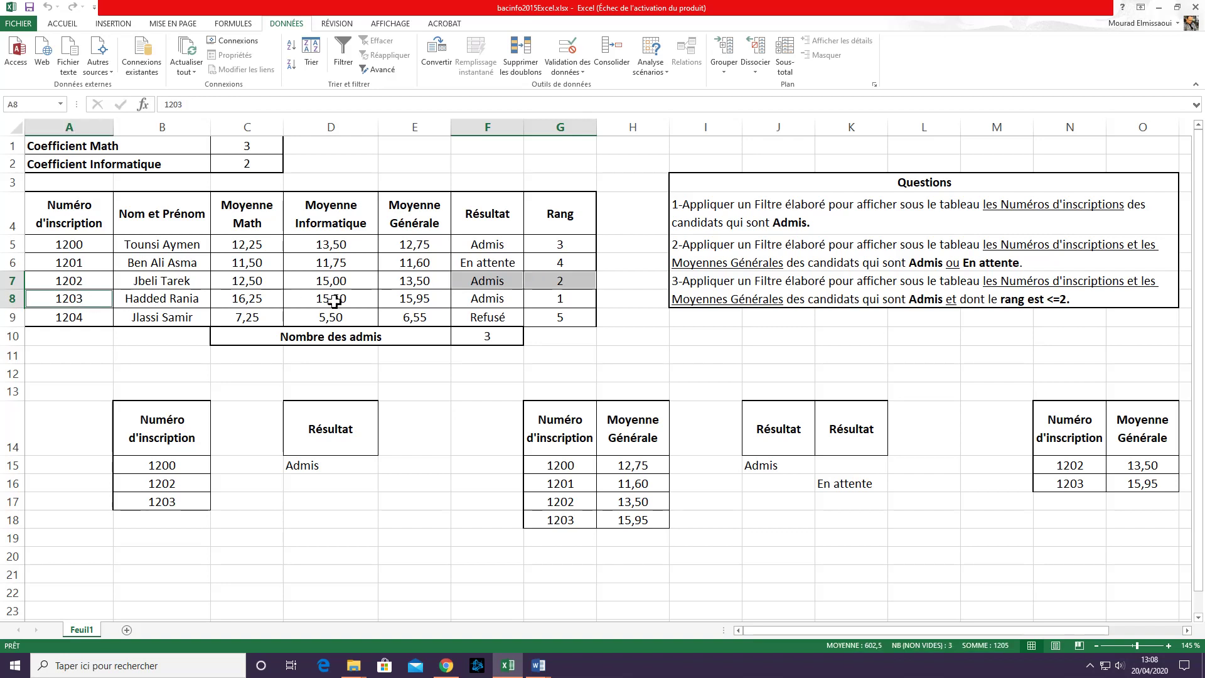
ctrl+click(473, 300)
ctrl+click(550, 301)
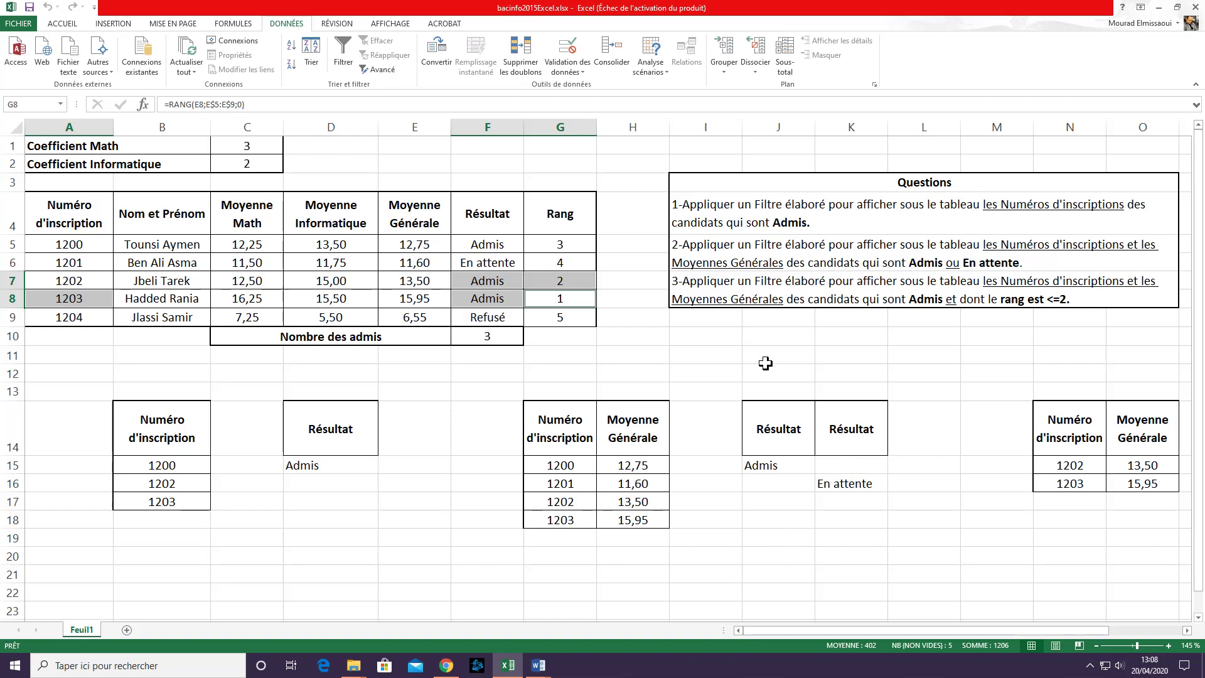
Copy the "Numéro d'inscription" and "Moyenne Générale" headers to B4:C4 of a new sheet and widen column B.
drag(816, 631, 801, 634)
click(74, 222)
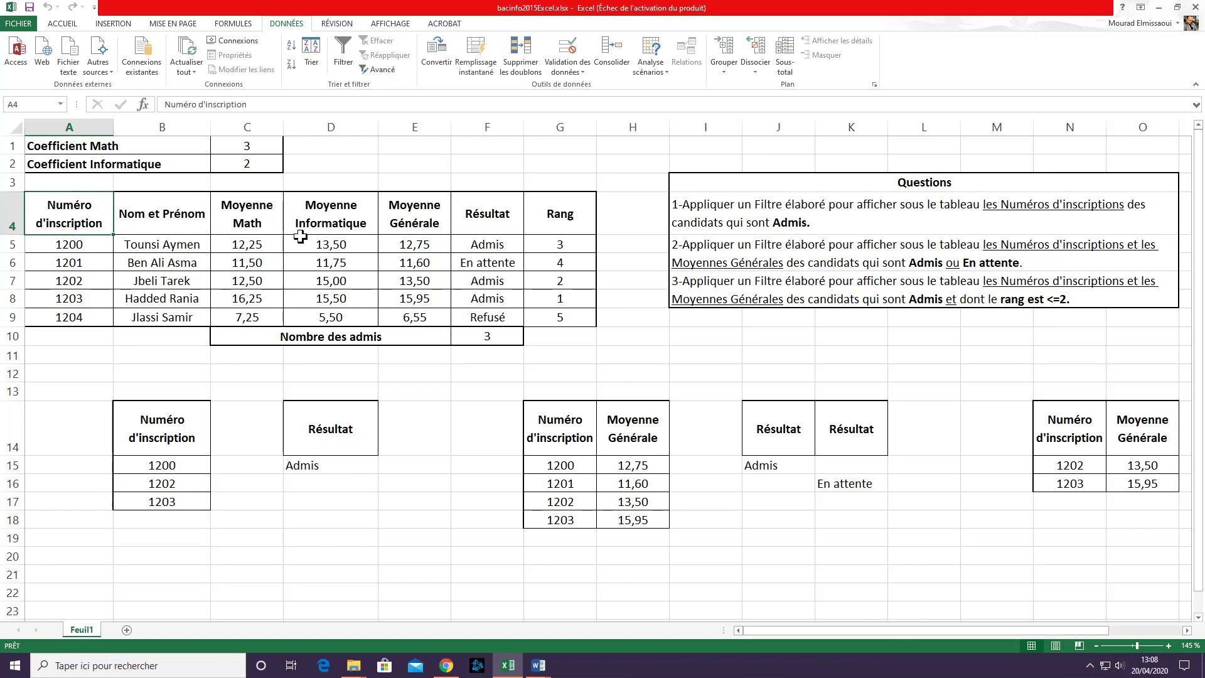
ctrl+click(417, 218)
key(ctrl+c)
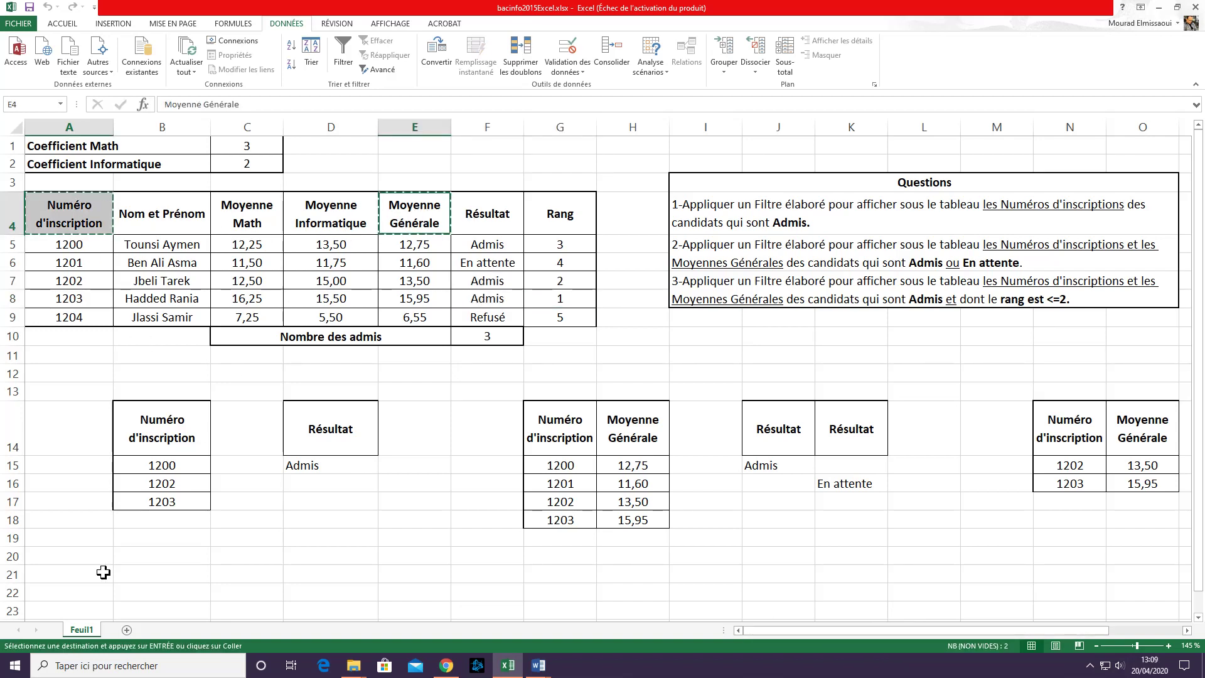
click(127, 629)
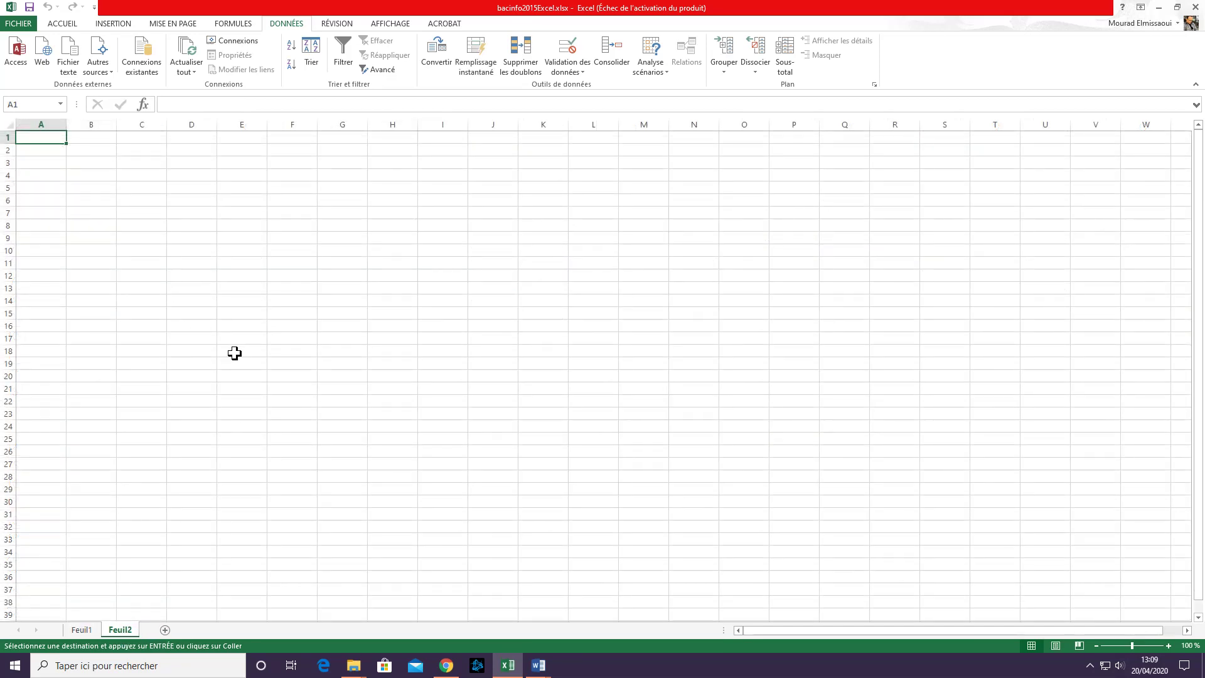
scroll(234, 353, up, 6)
click(167, 226)
key(ctrl+v)
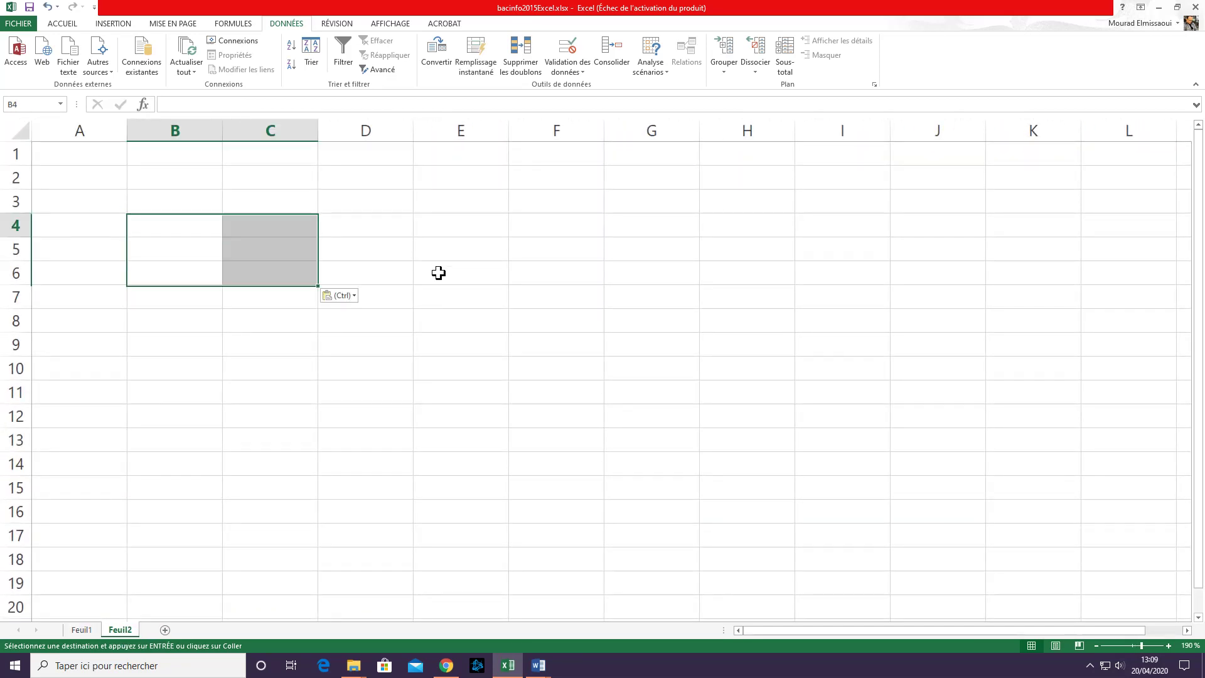
drag(223, 131, 251, 133)
Copy the "Résultat" header from F4 of Feuil1 to both E4 and F4 of Feuil2.
click(81, 630)
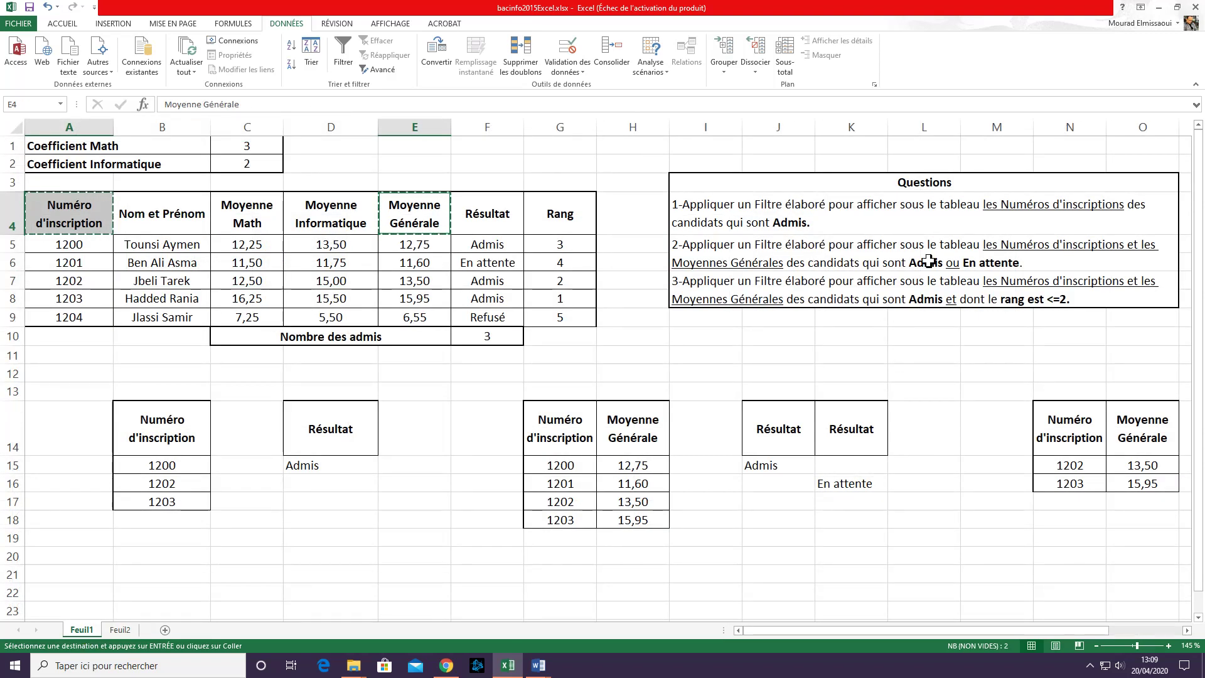
click(484, 217)
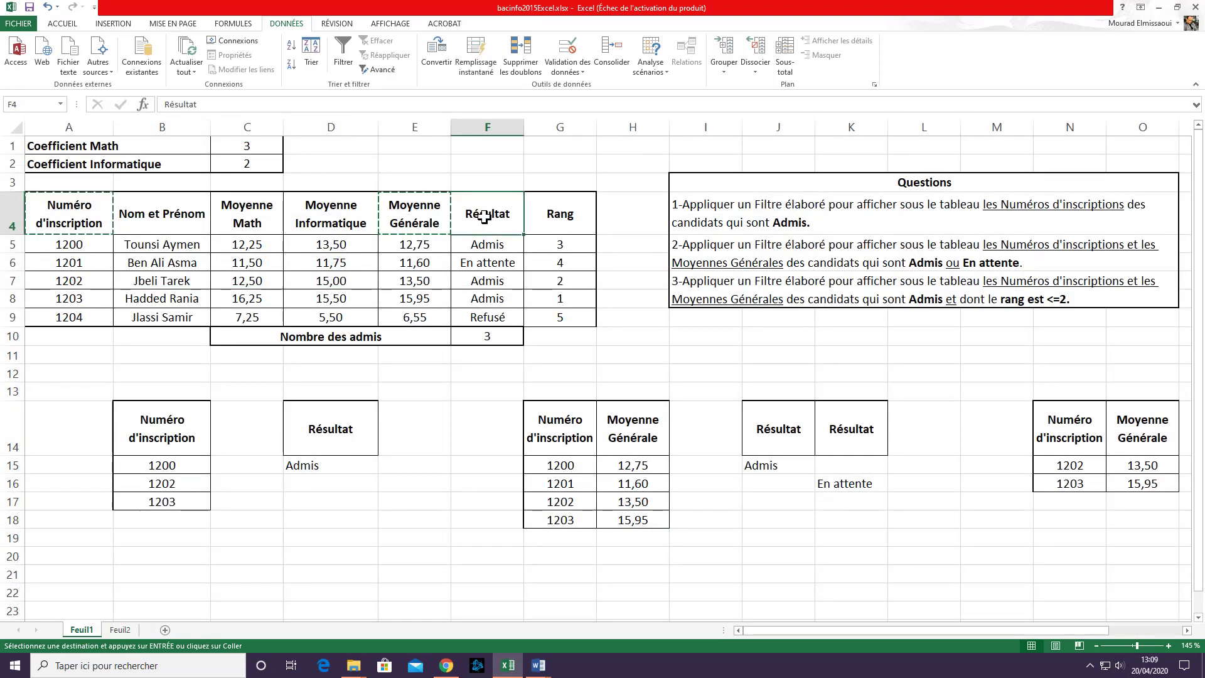
right_click(484, 217)
click(512, 241)
click(123, 630)
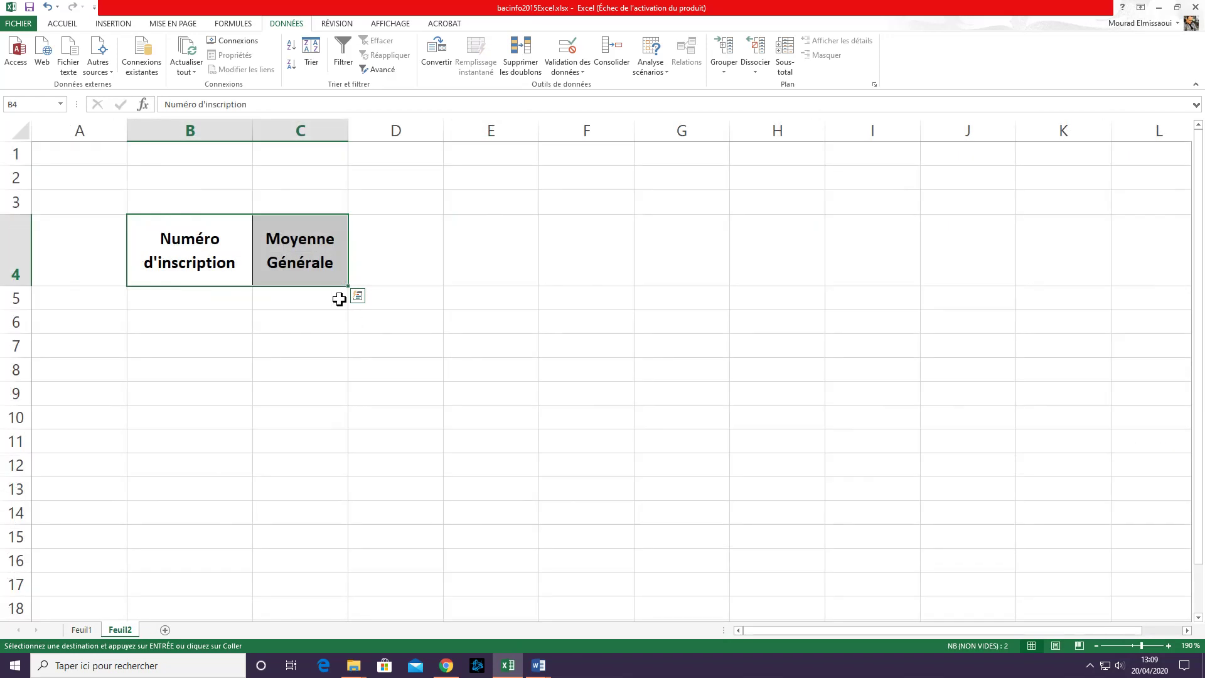
click(492, 247)
key(ctrl+v)
click(626, 257)
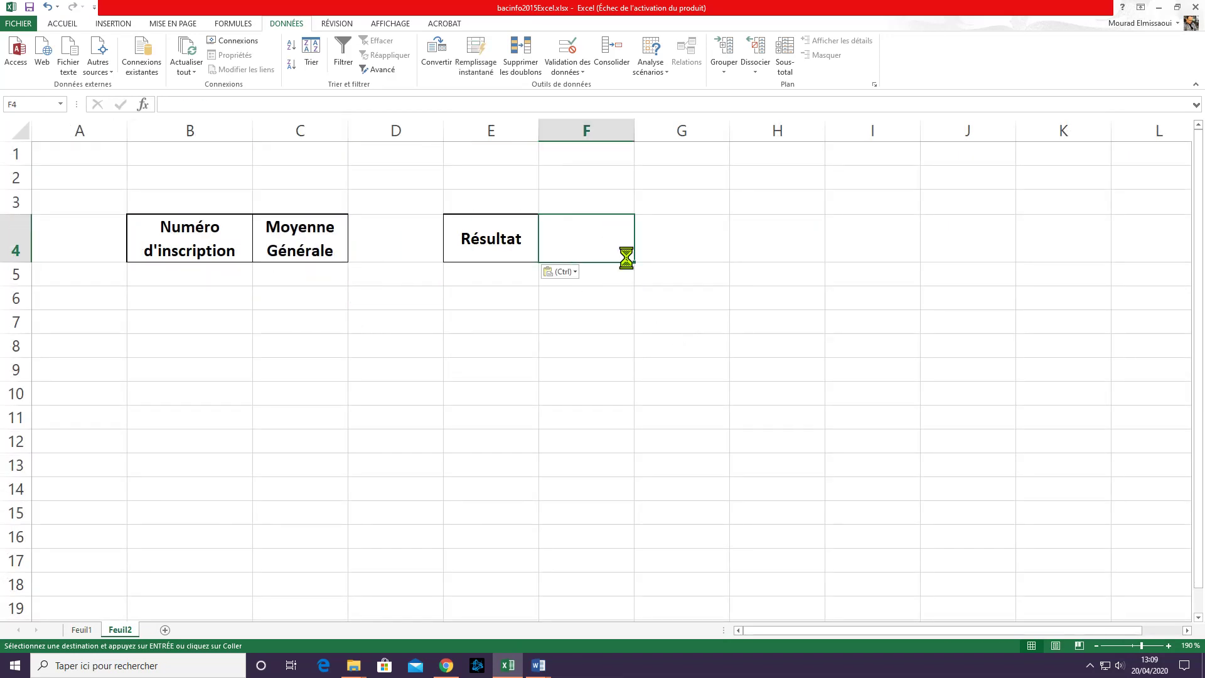
key(ctrl+v)
Enter Admis in E5 and en attente in F6 so the two criteria sit on separate rows.
click(493, 278)
text(Adm)
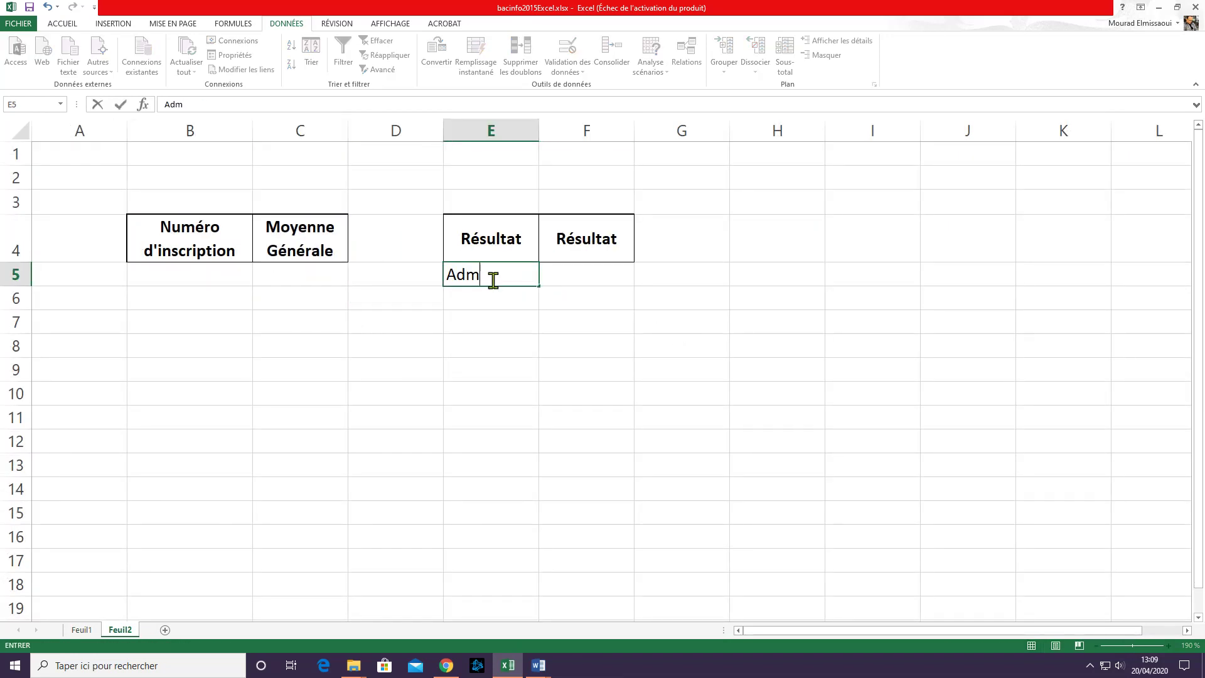
click(594, 300)
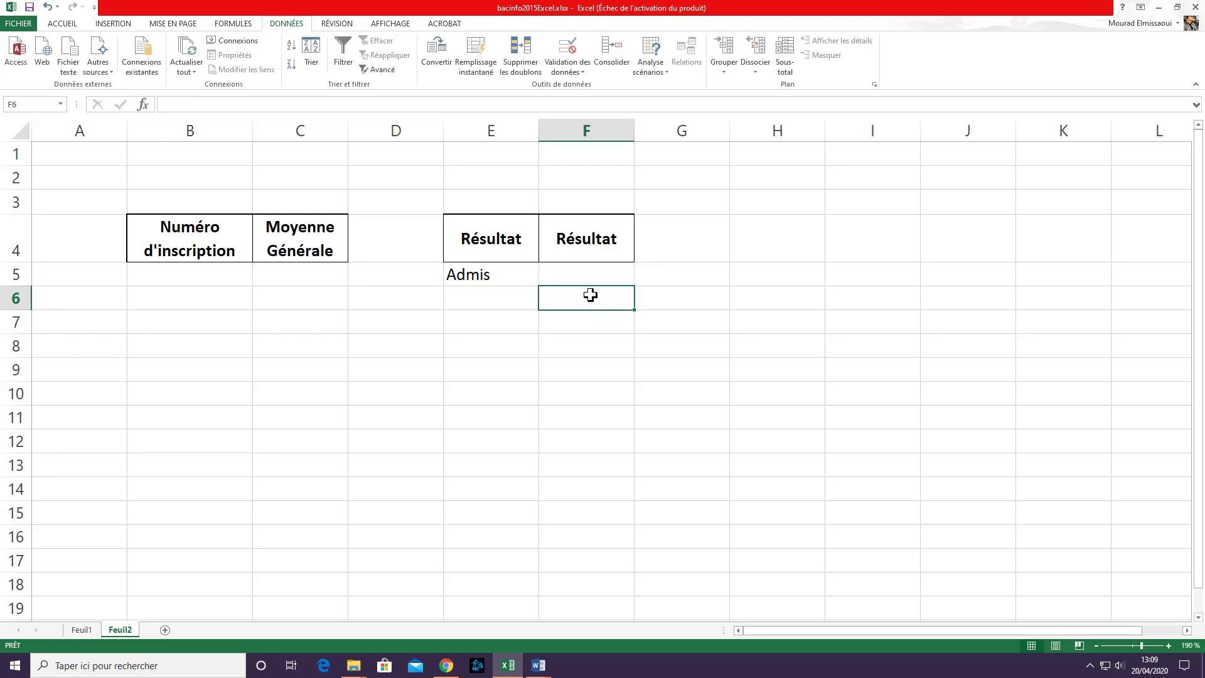
text(en)
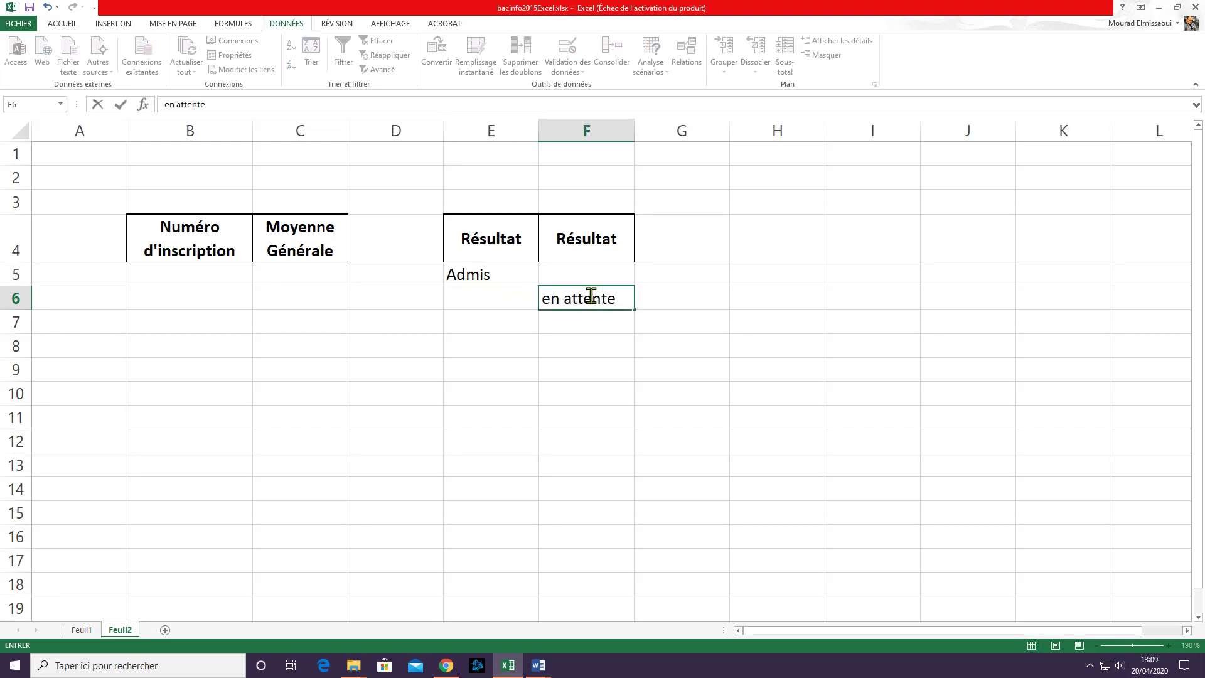
text( attente)
key(Return)
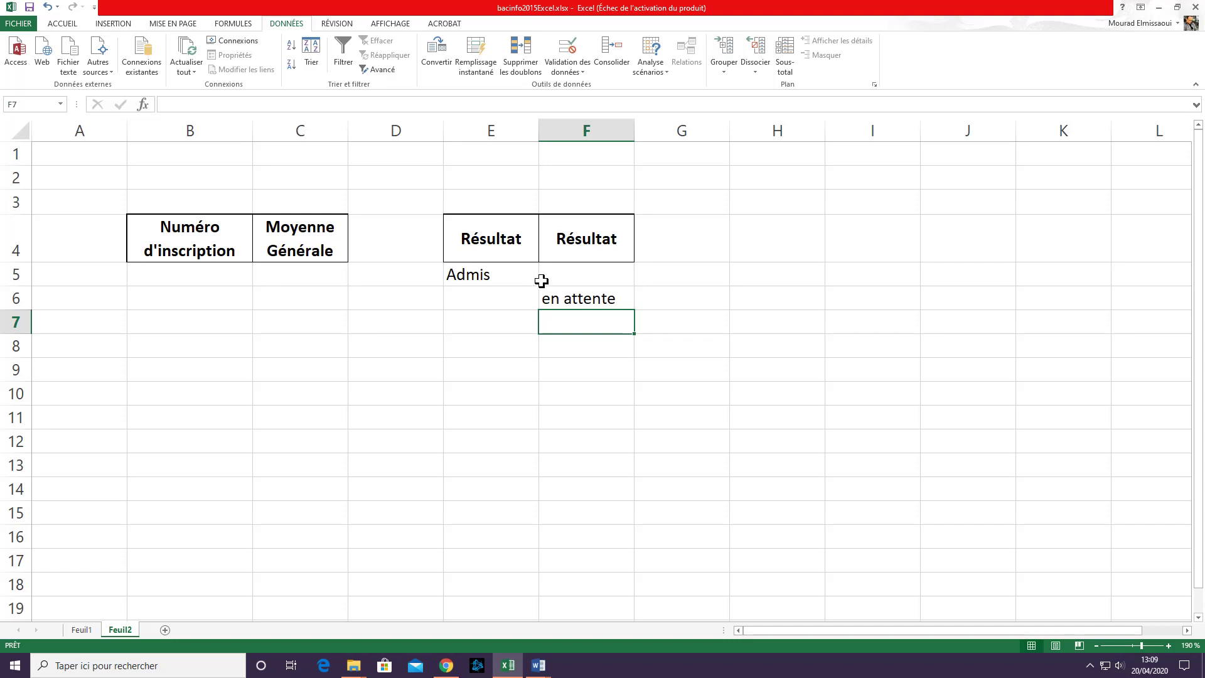
Move the criteria block E4:F6 from Feuil2 to D22:E24 of Feuil1 and go back to Feuil2.
drag(525, 247, 576, 289)
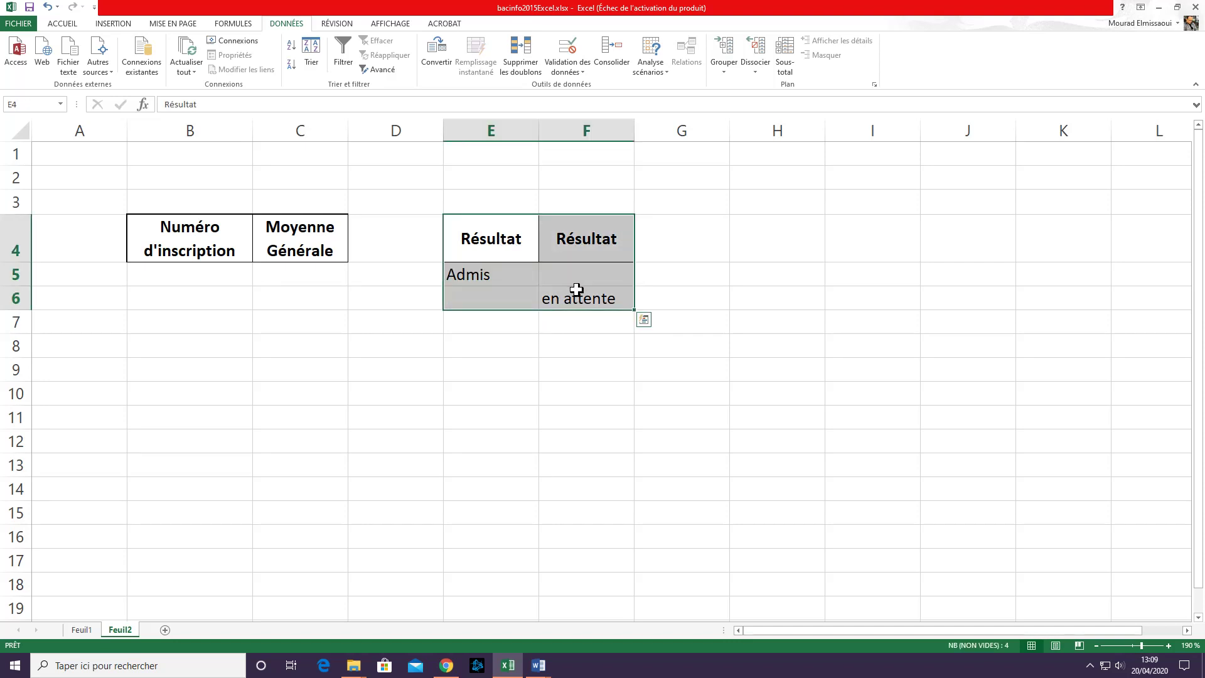
key(ctrl+c)
click(81, 629)
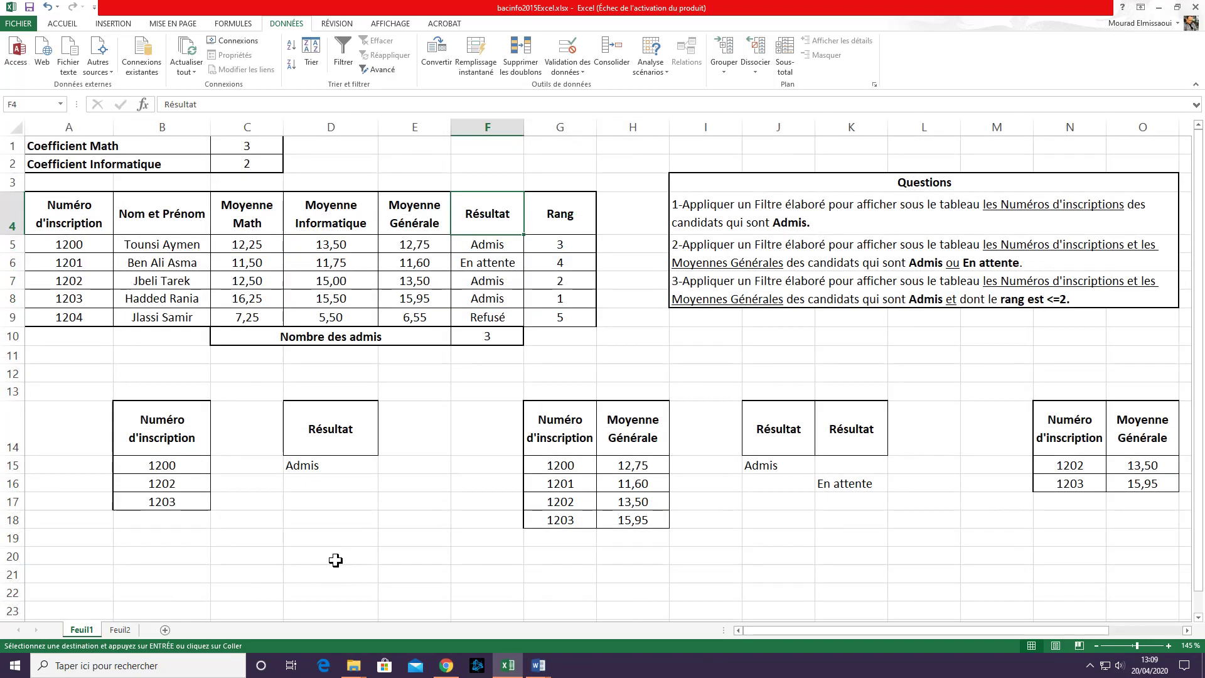
click(316, 594)
key(Return)
scroll(435, 587, down, 1)
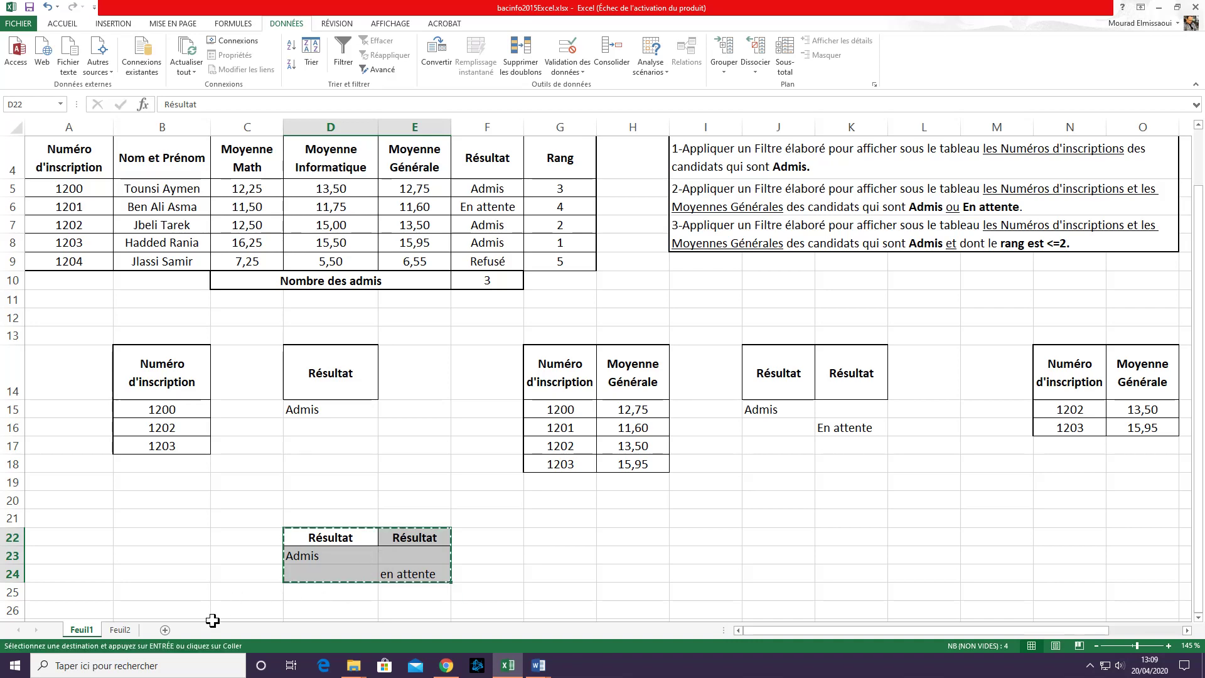
click(125, 632)
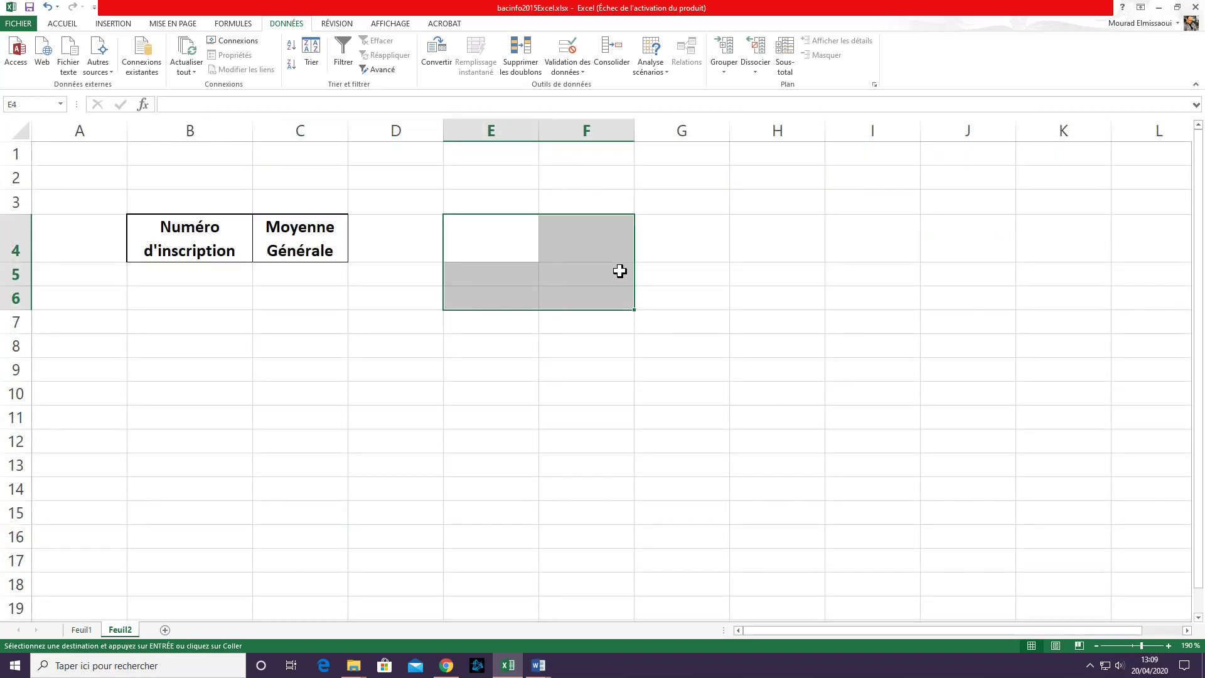
Paste the cut criteria block back into E4:F6 of Feuil2 and open the advanced filter settings.
key(Return)
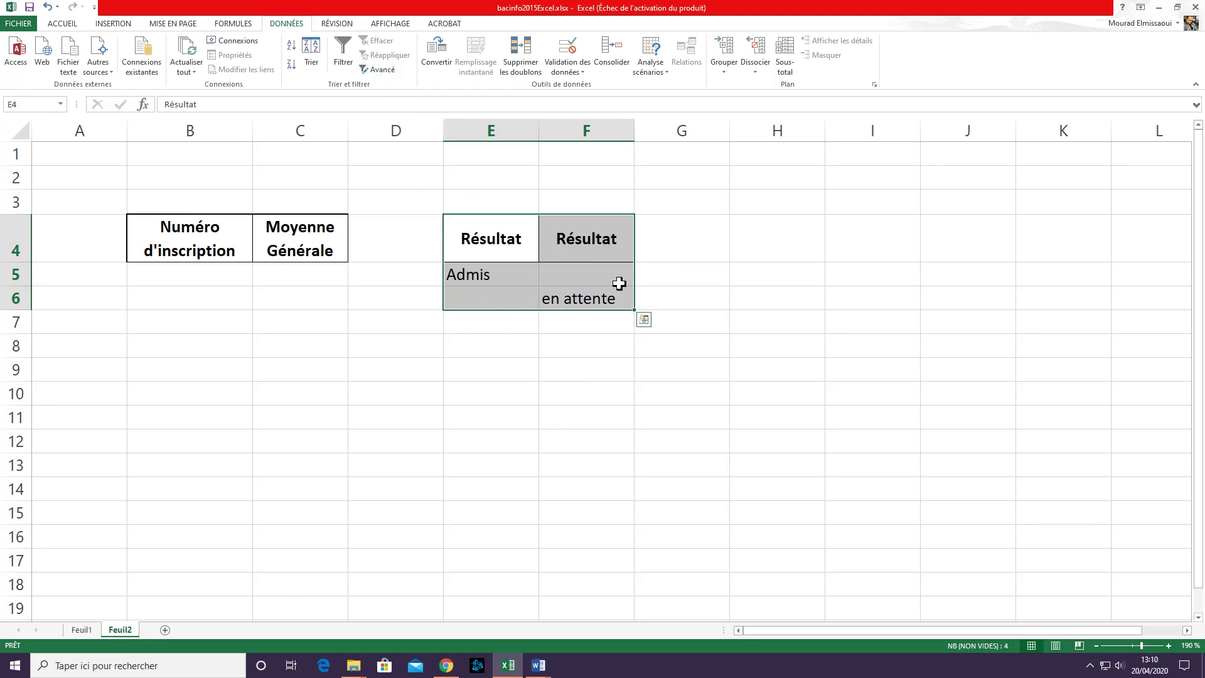
click(382, 71)
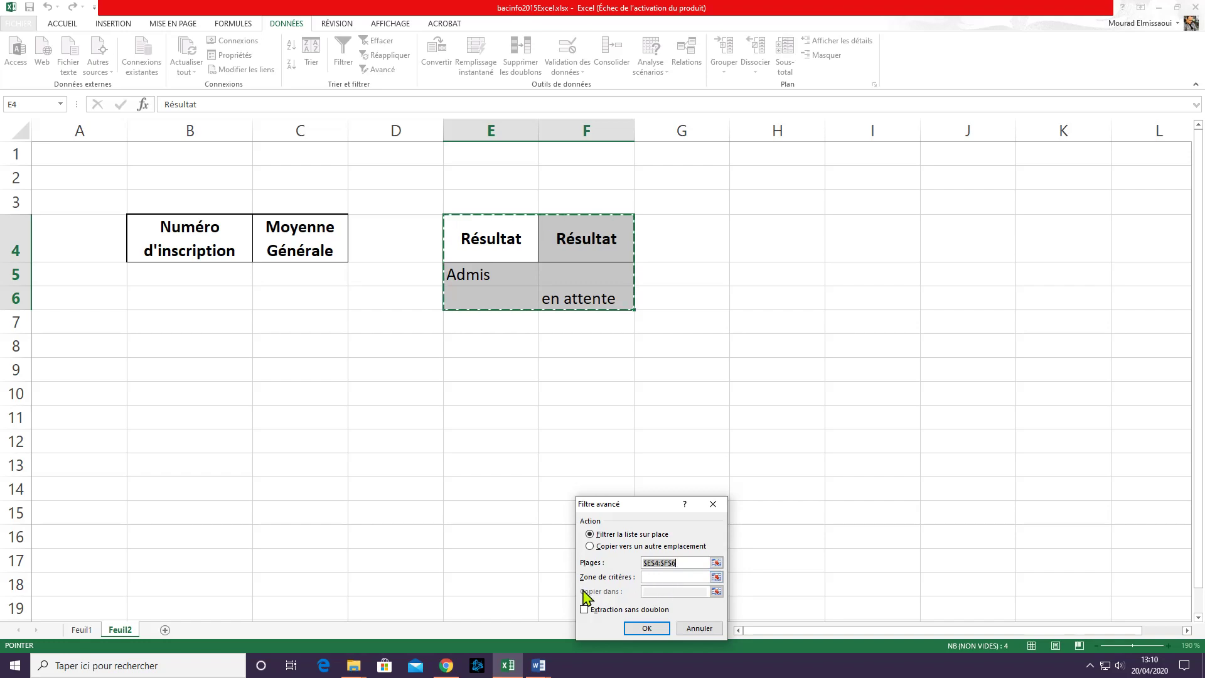
click(82, 629)
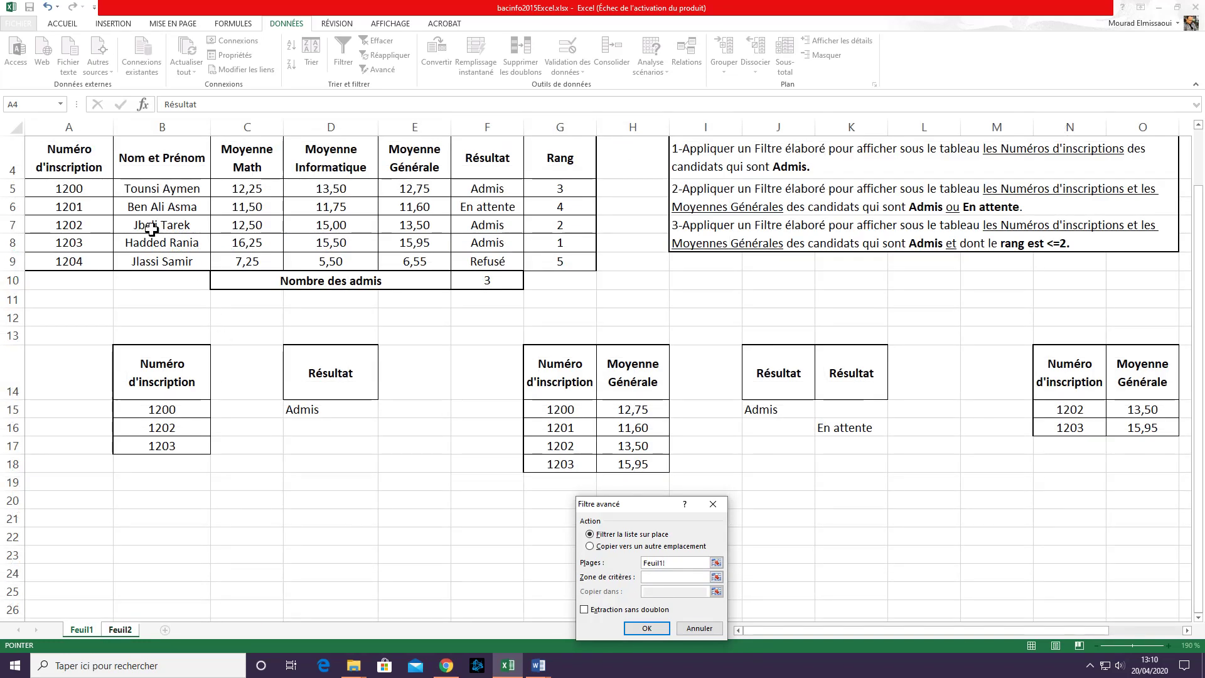
scroll(152, 229, up, 1)
drag(85, 214, 575, 317)
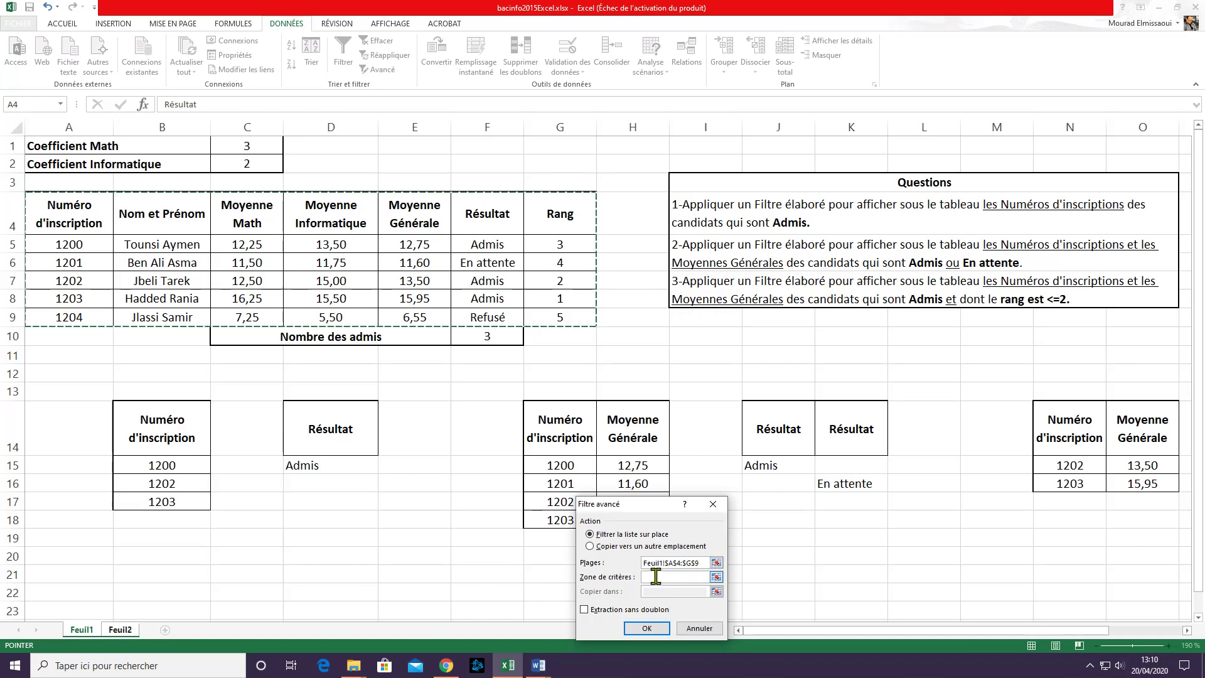
click(655, 577)
click(120, 629)
drag(491, 239, 616, 303)
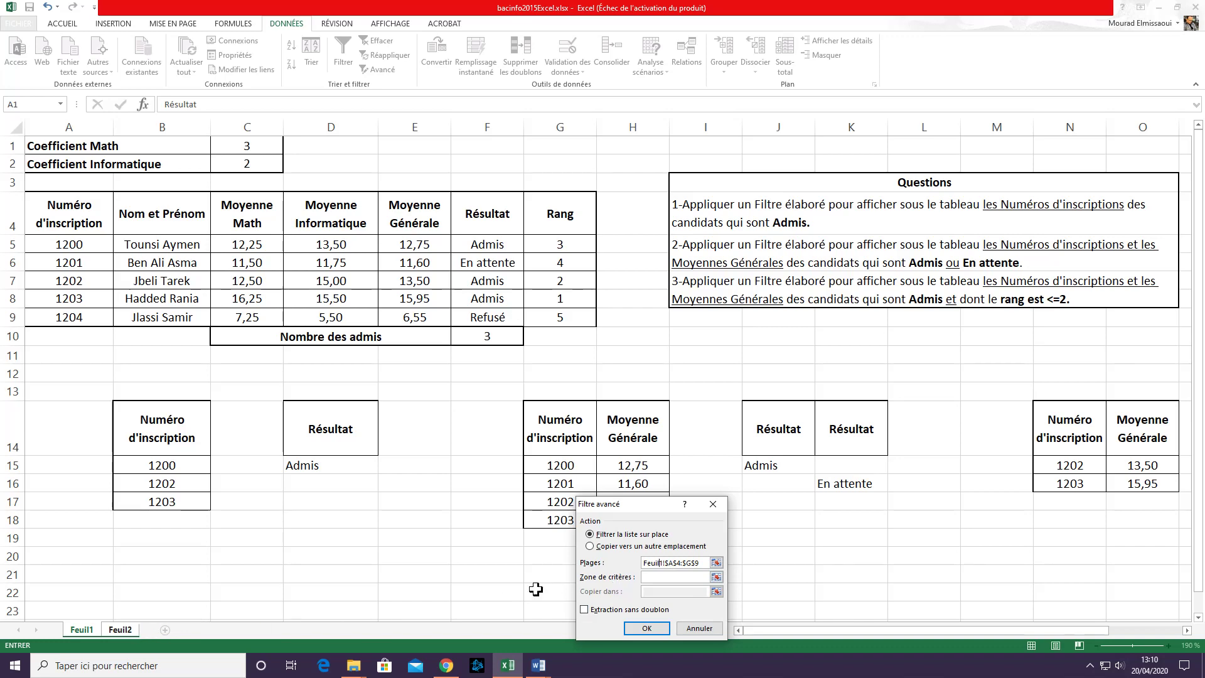
click(121, 630)
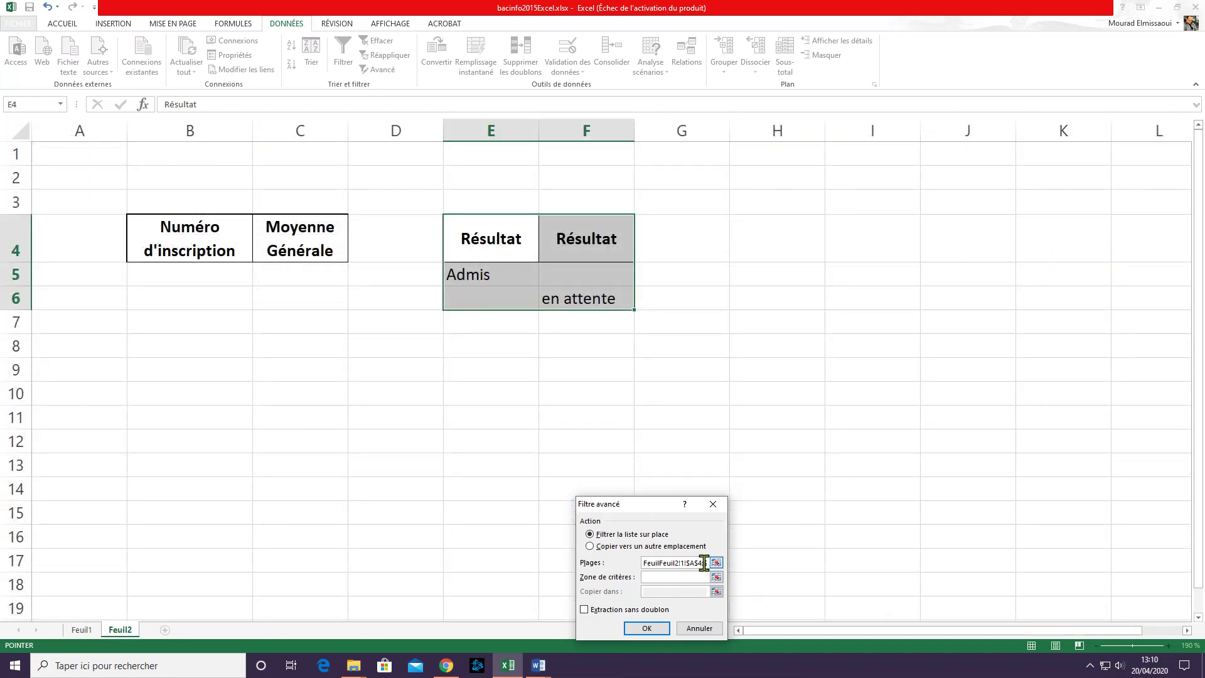
drag(705, 563, 633, 562)
key(Delete)
Set the advanced filter's list range to A4:G9 of Feuil1 and its criteria range to E4:F6 of Feuil2.
click(81, 630)
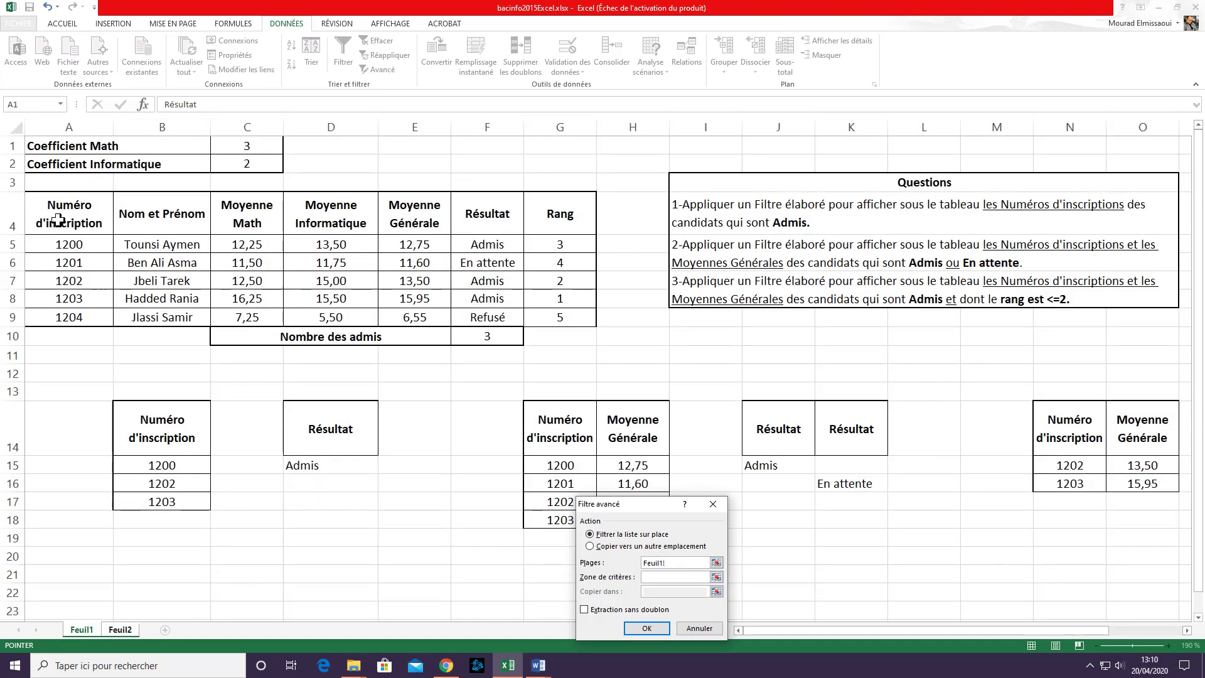
drag(58, 220, 560, 318)
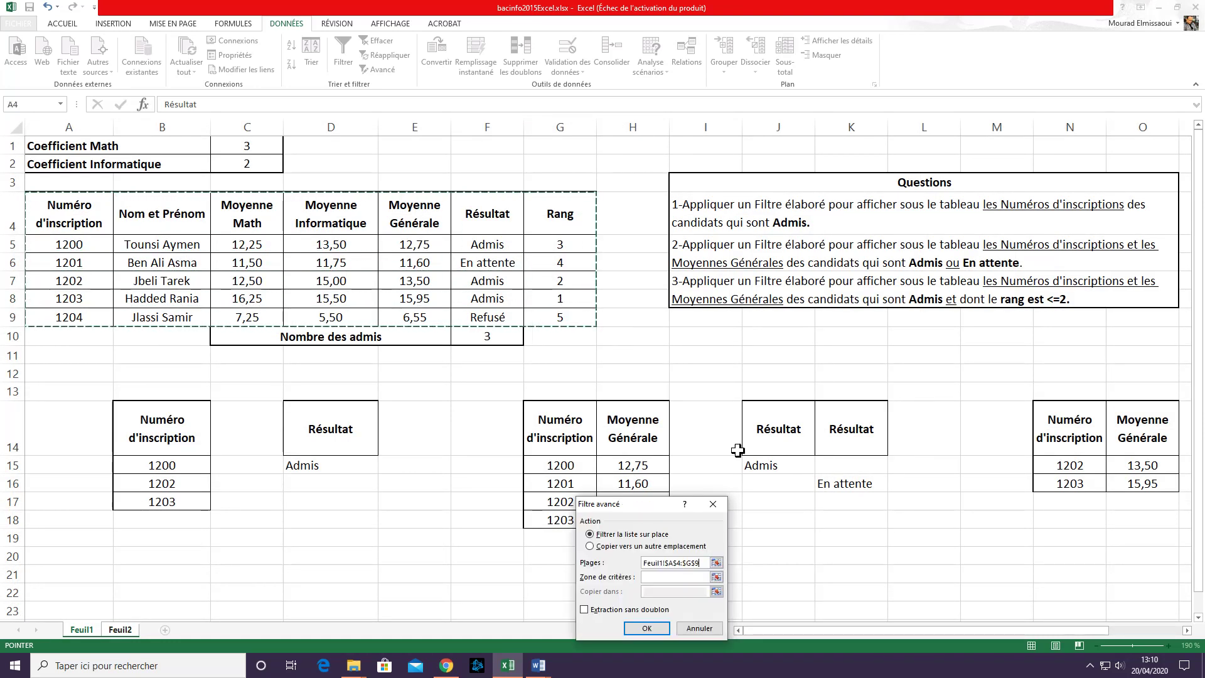
click(660, 576)
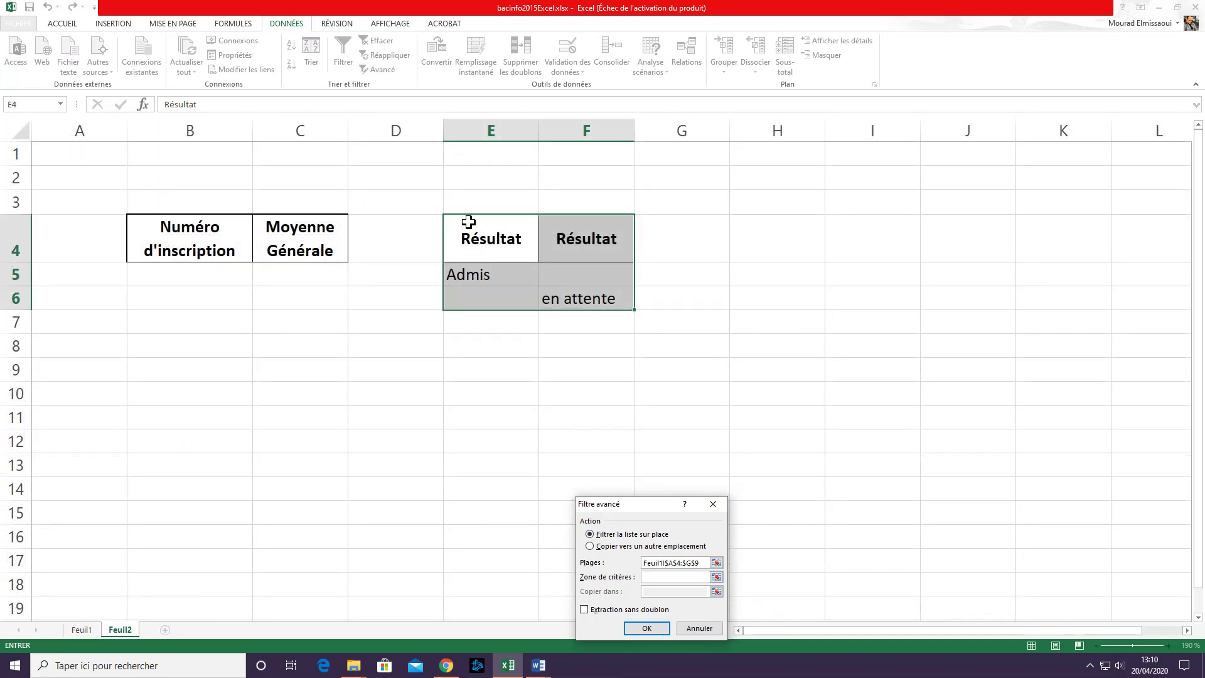
drag(475, 229, 588, 298)
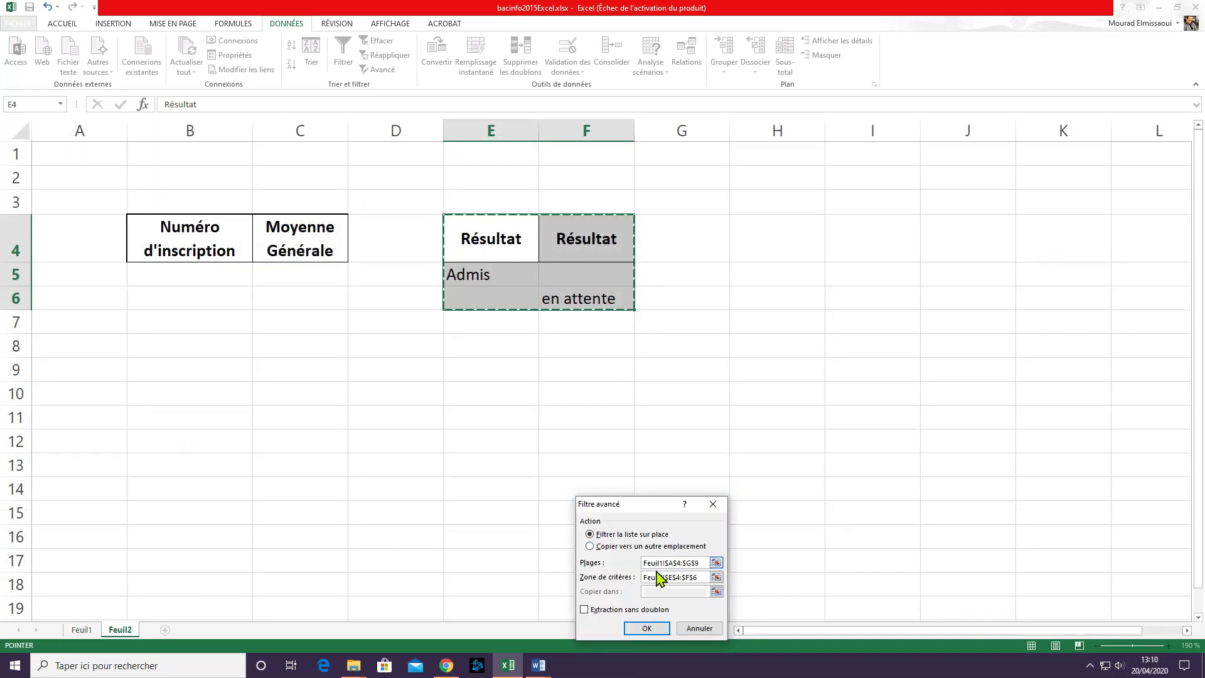
Choose to copy the filtered results to another location, the headers B4:C4 of Feuil2, and run the filter.
click(619, 546)
click(673, 592)
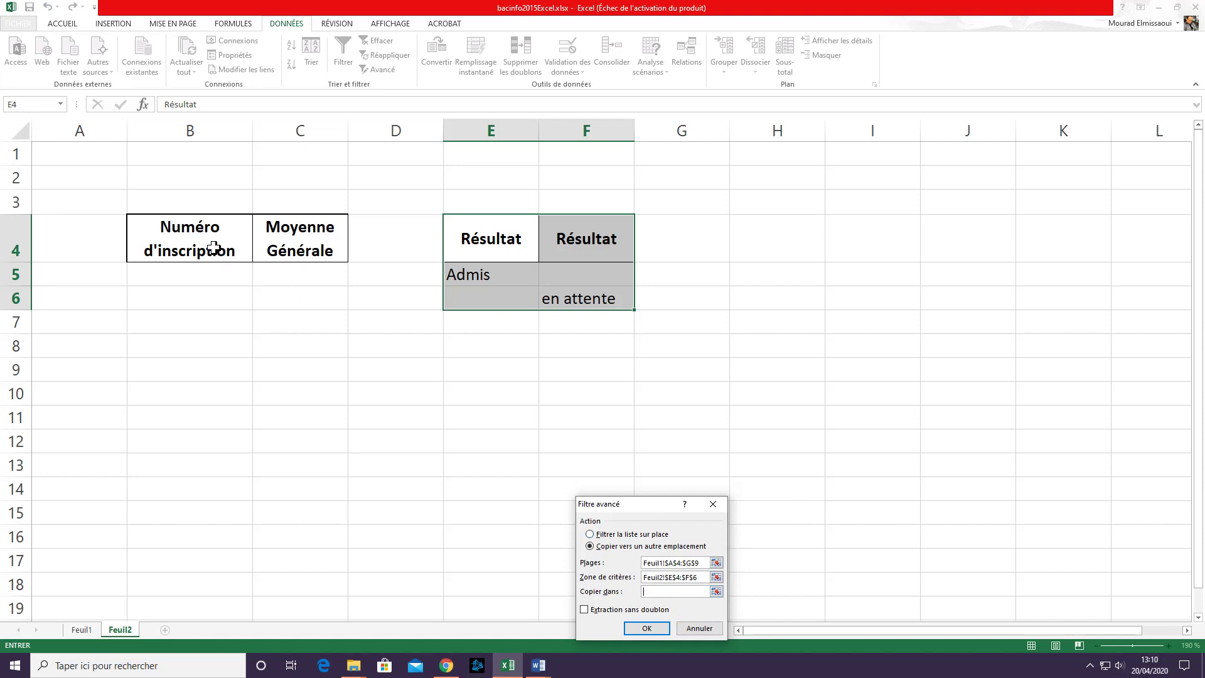
drag(213, 247, 302, 250)
drag(657, 504, 732, 388)
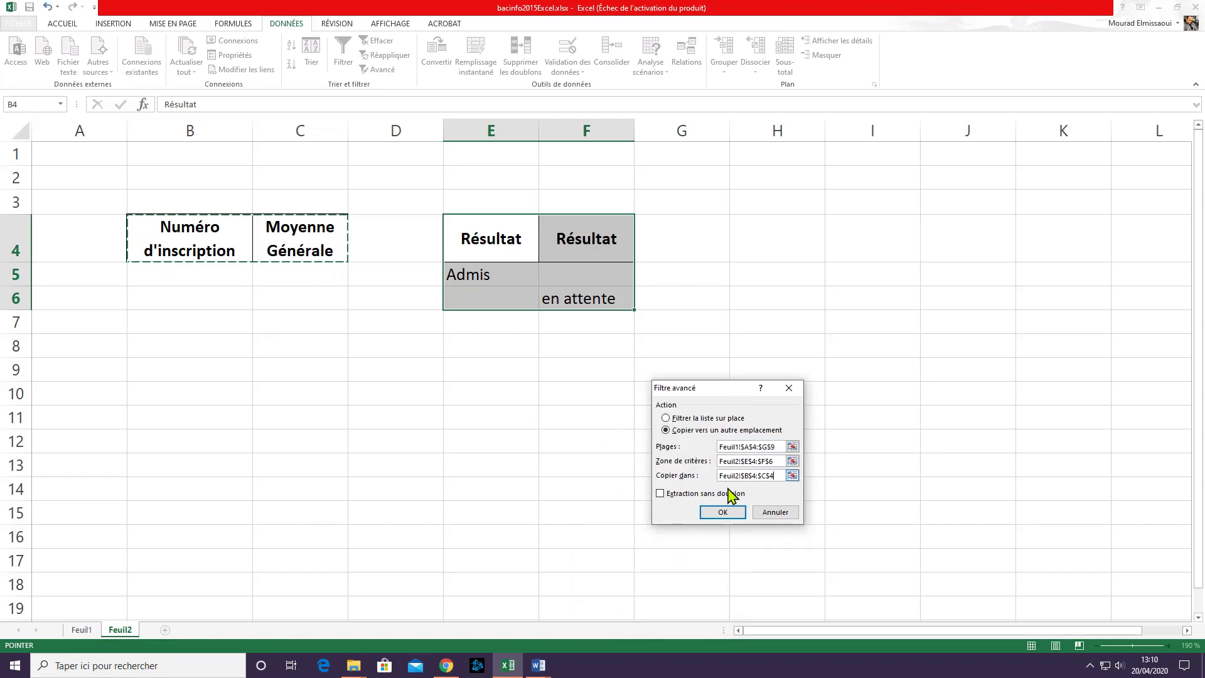
click(723, 511)
click(83, 630)
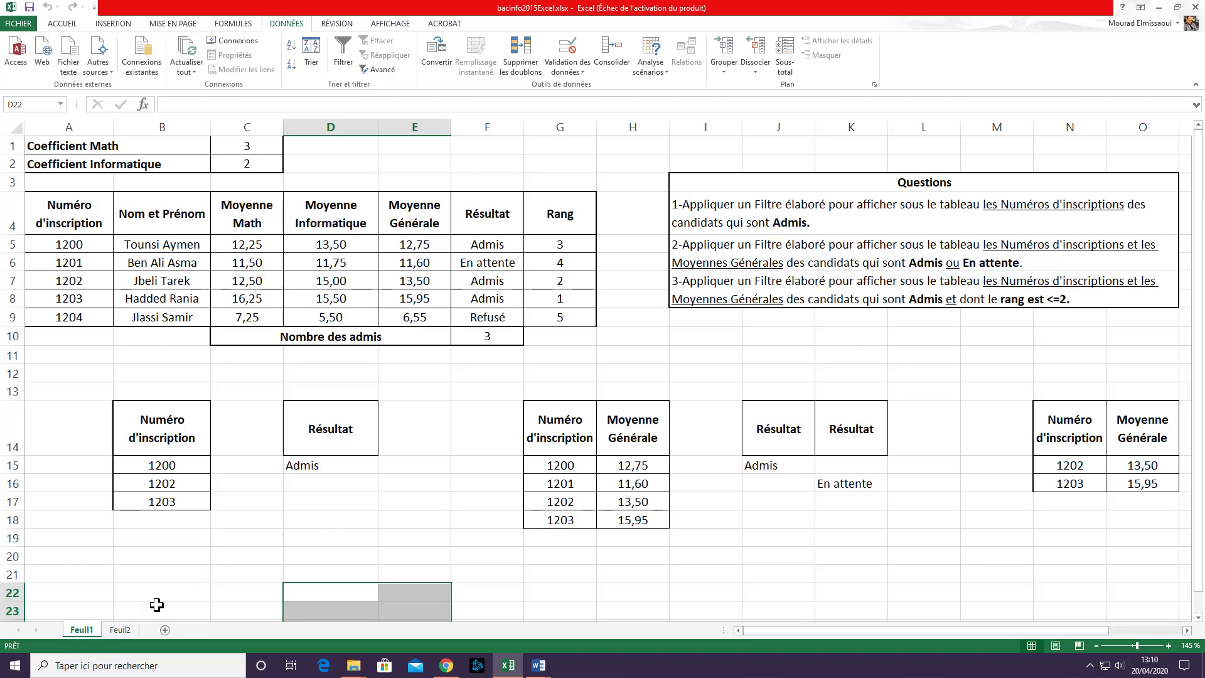
click(120, 629)
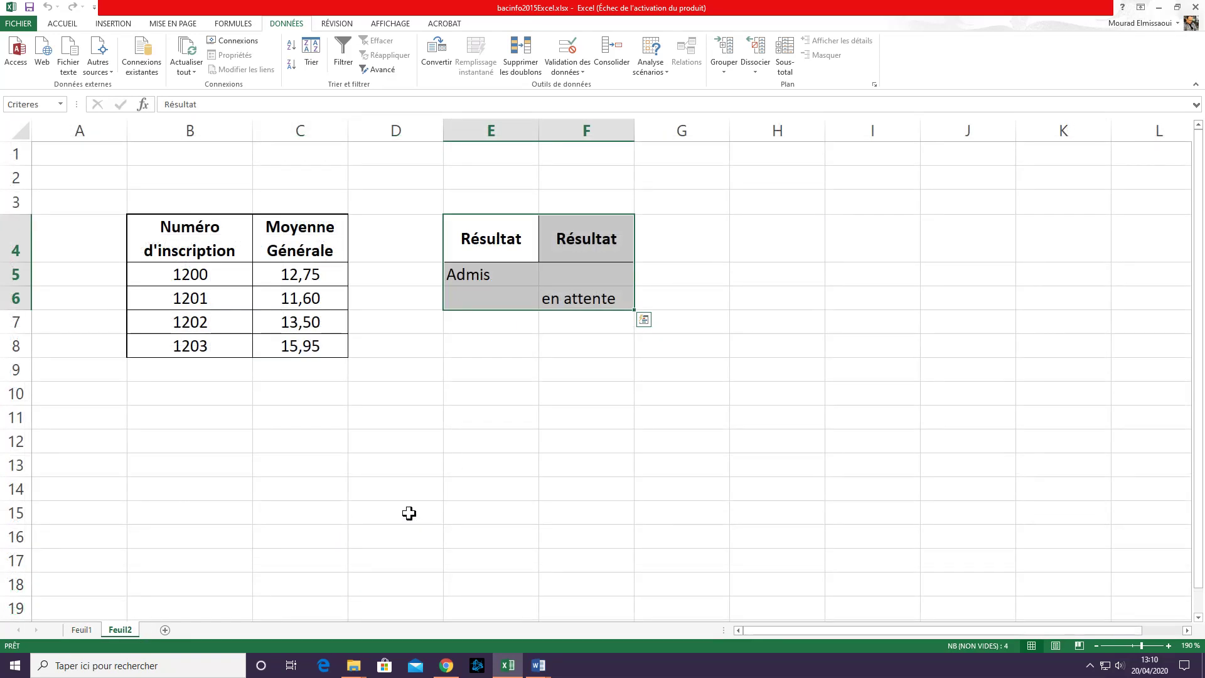